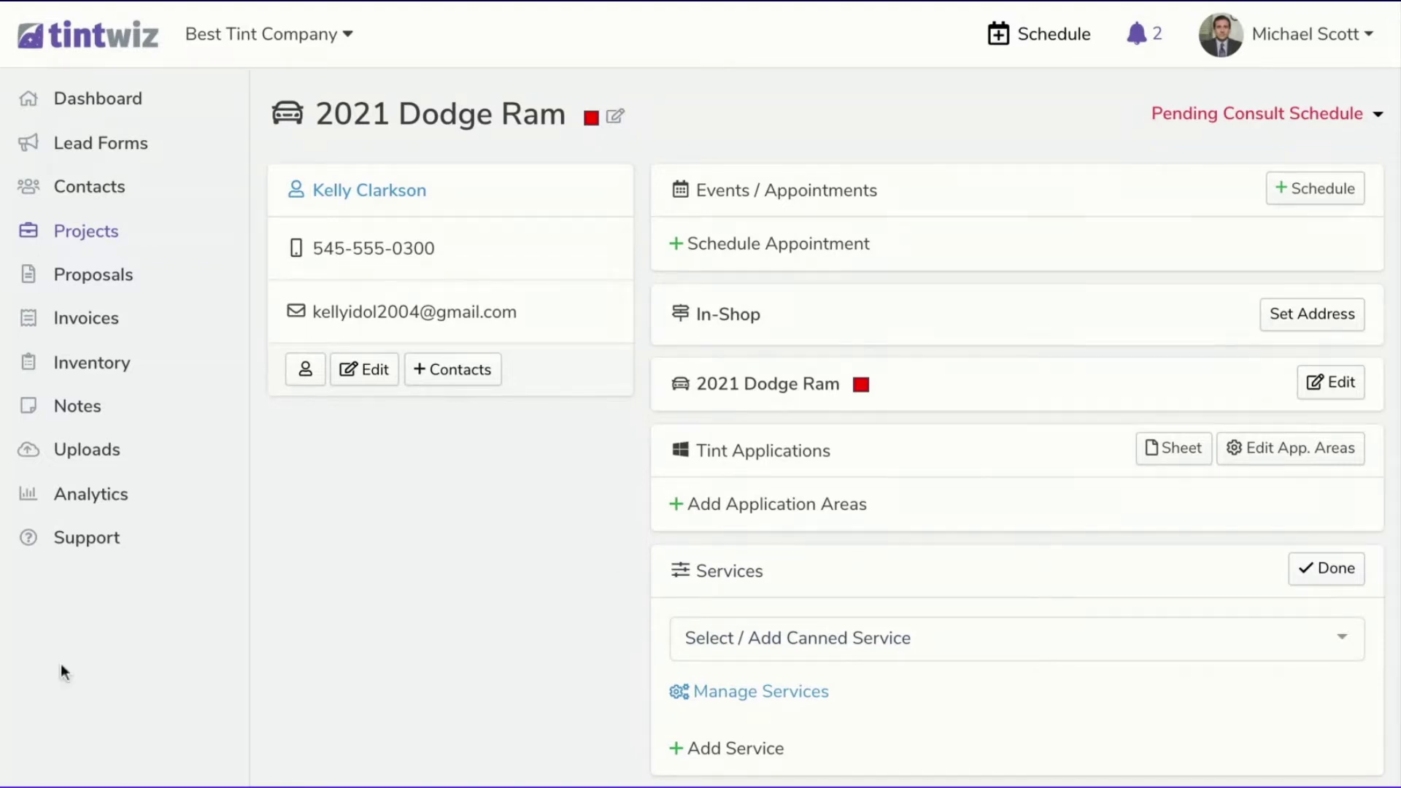
Scroll down to the Services section of the 2021 Dodge Ram project.
scroll(676, 576, down, 4)
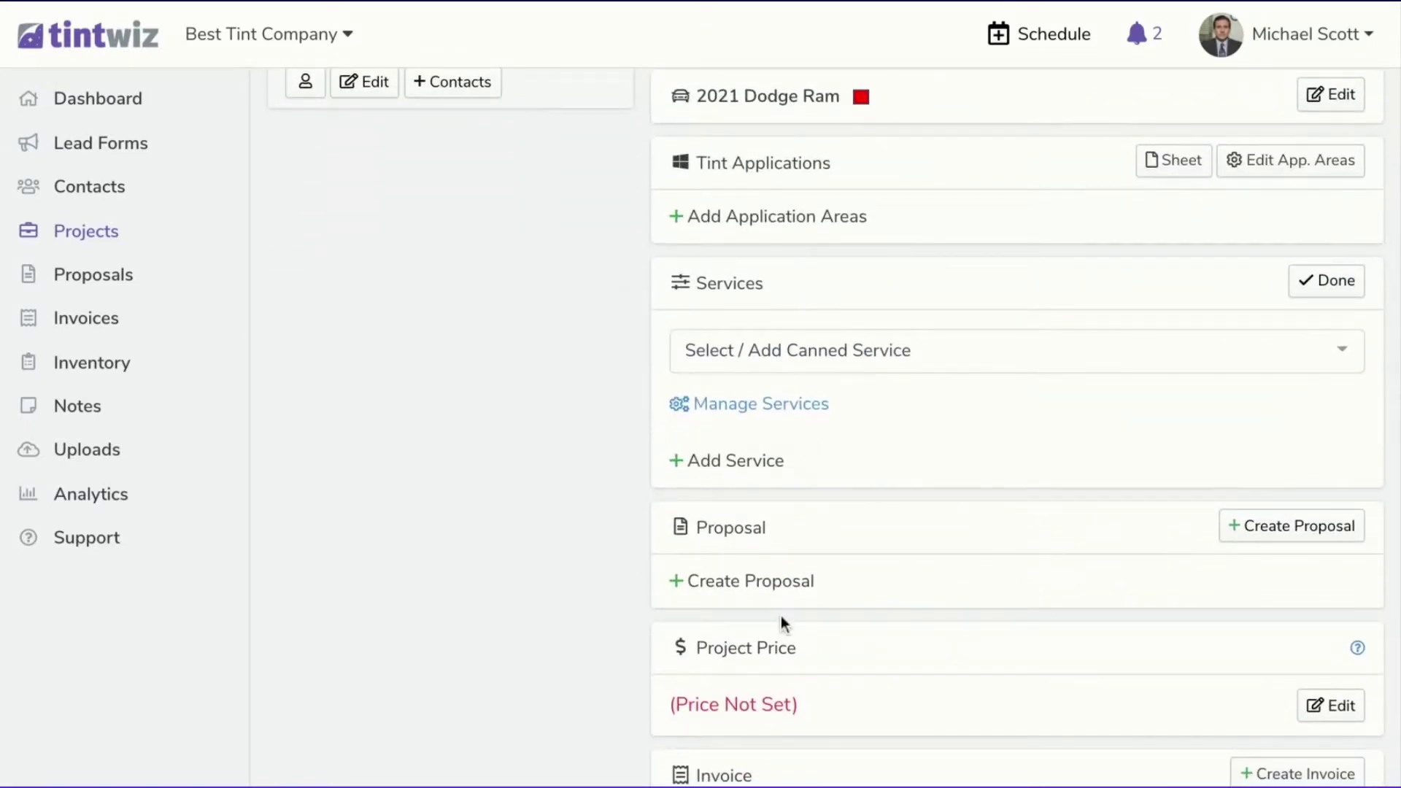
scroll(781, 615, up, 4)
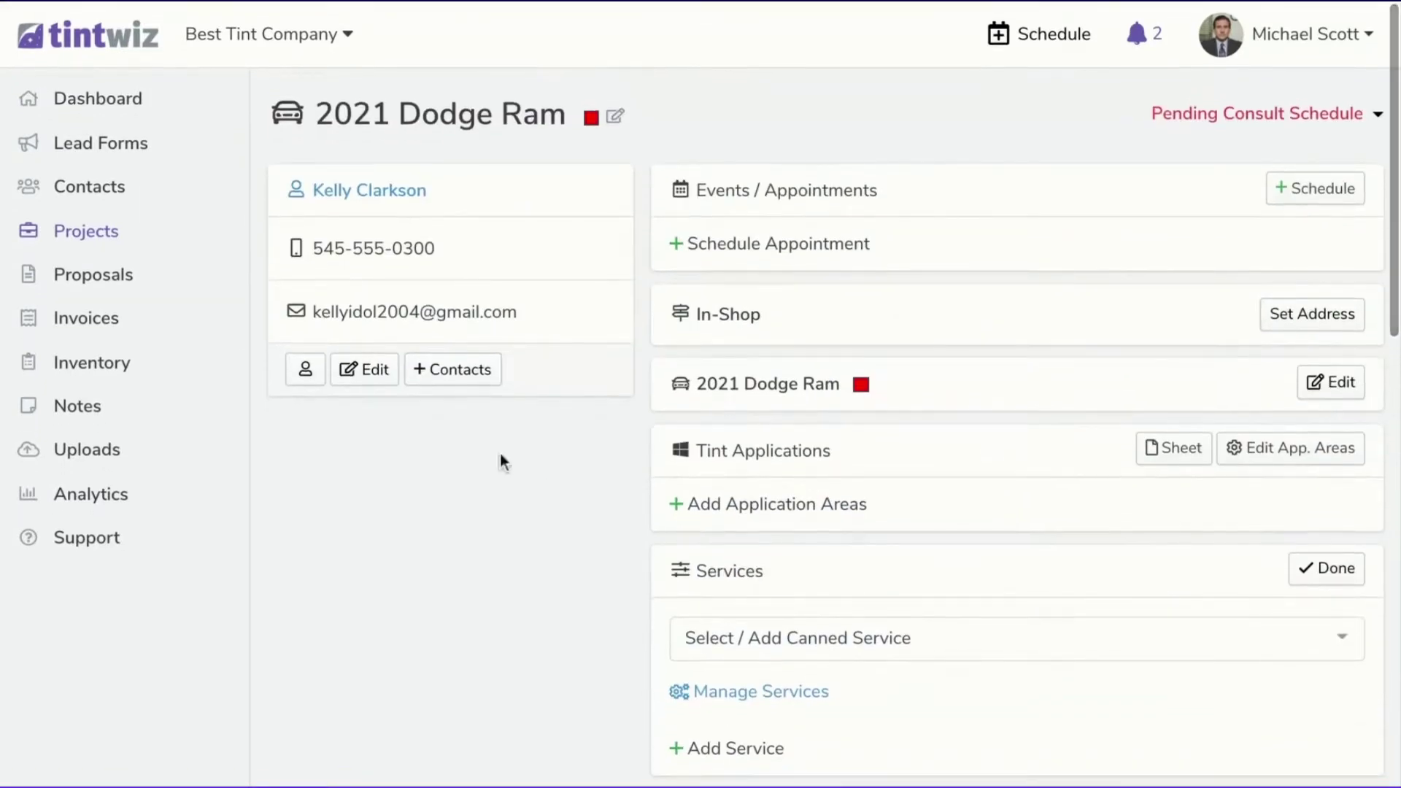
scroll(484, 487, down, 3)
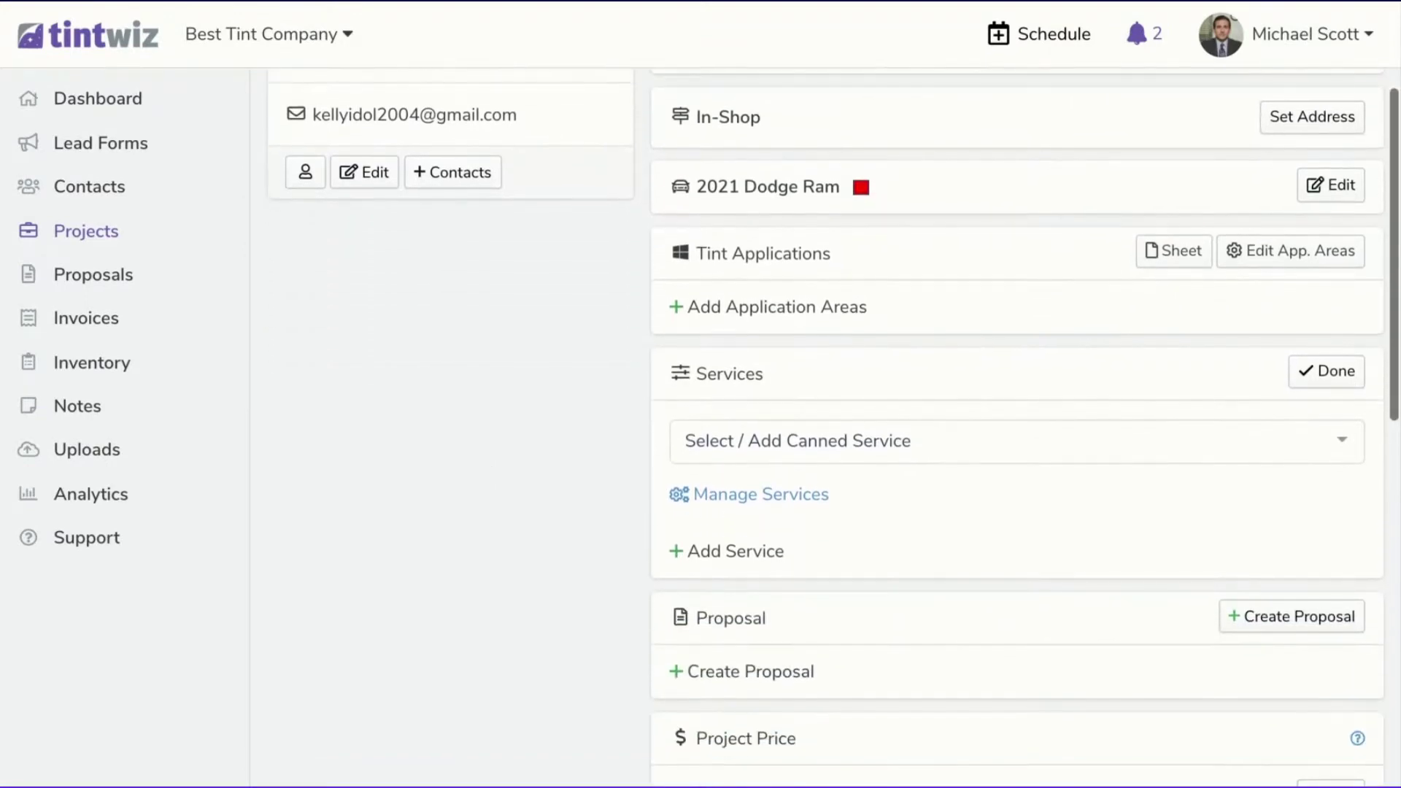
scroll(484, 484, down, 1)
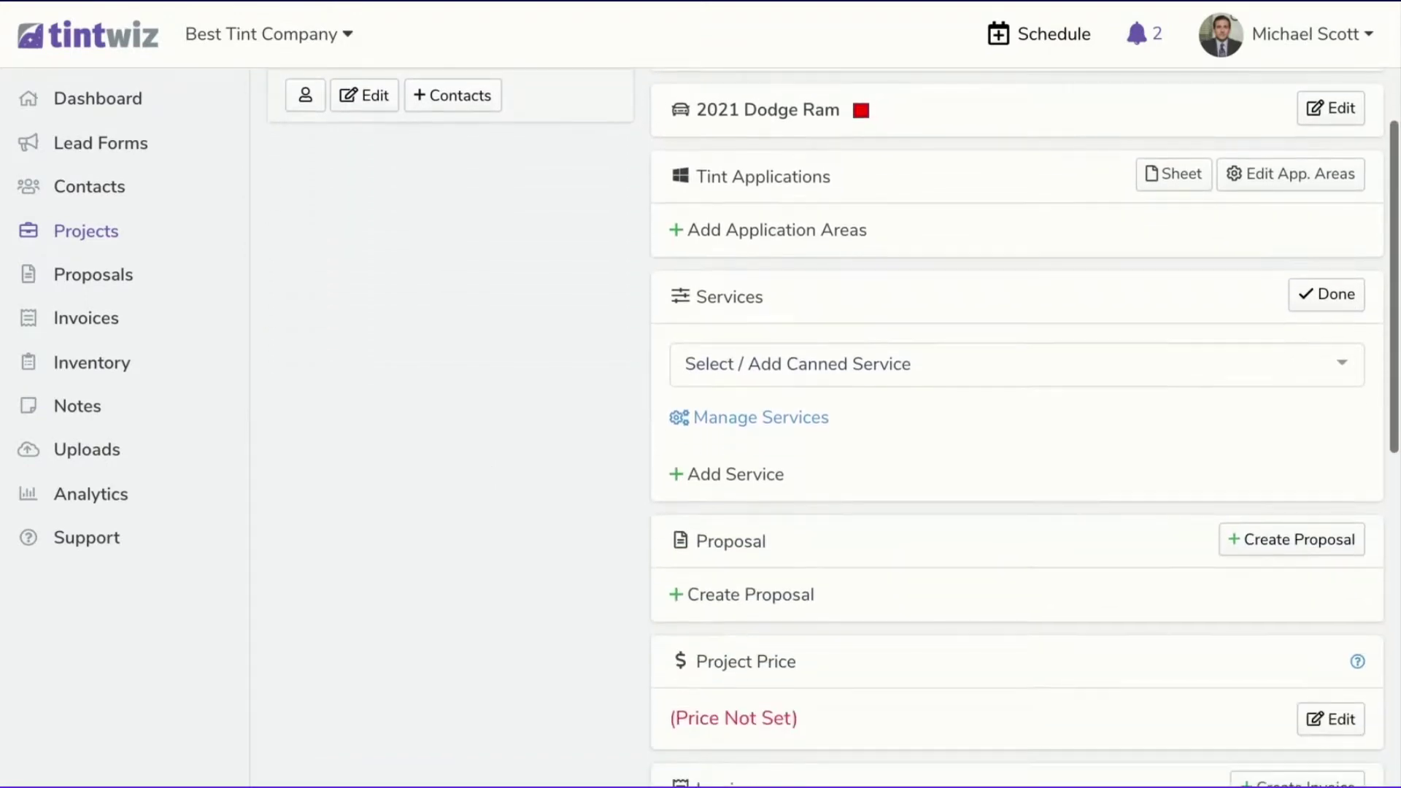
Browse the canned service dropdown's Window Tint and Paint Protection Film services and prices.
click(786, 383)
scroll(836, 518, down, 2)
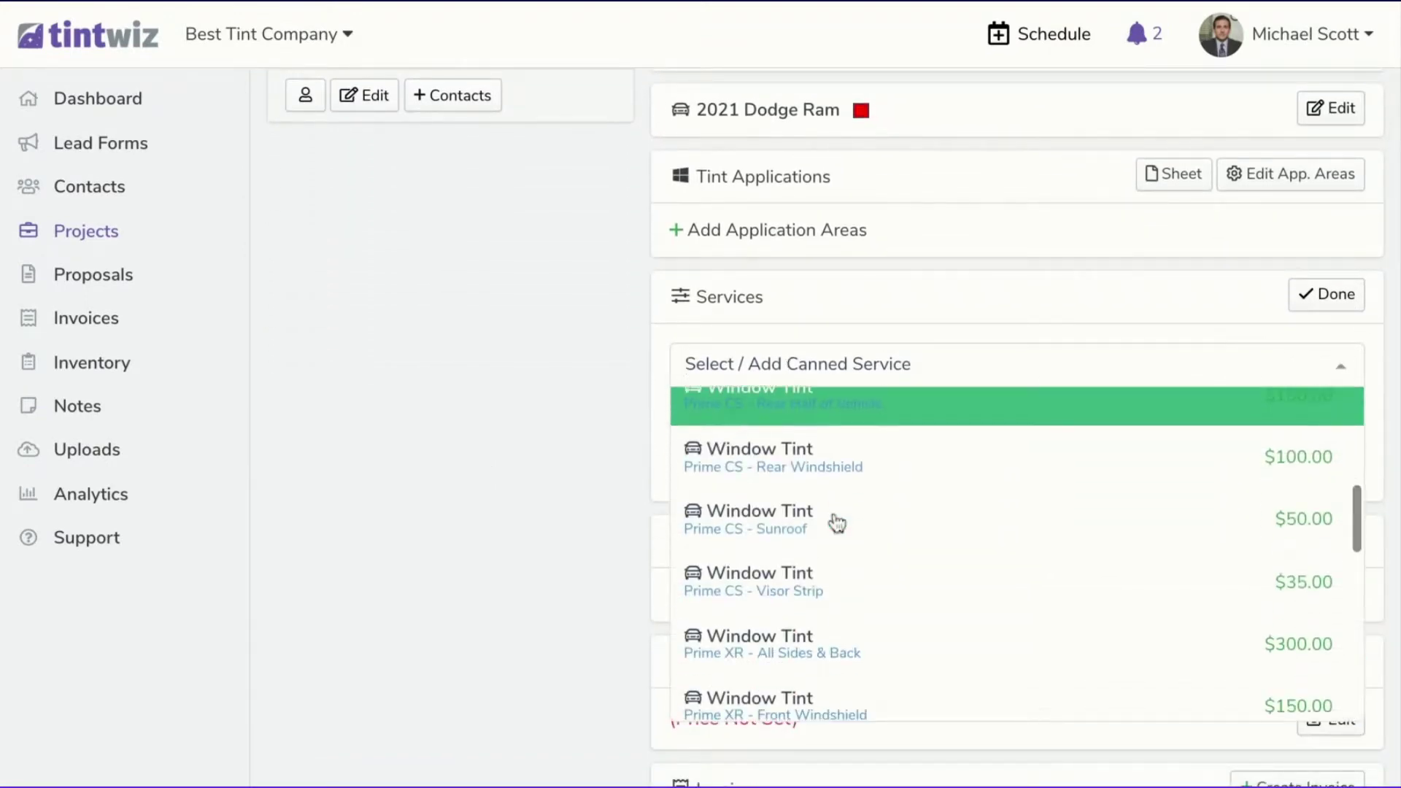
scroll(837, 523, up, 6)
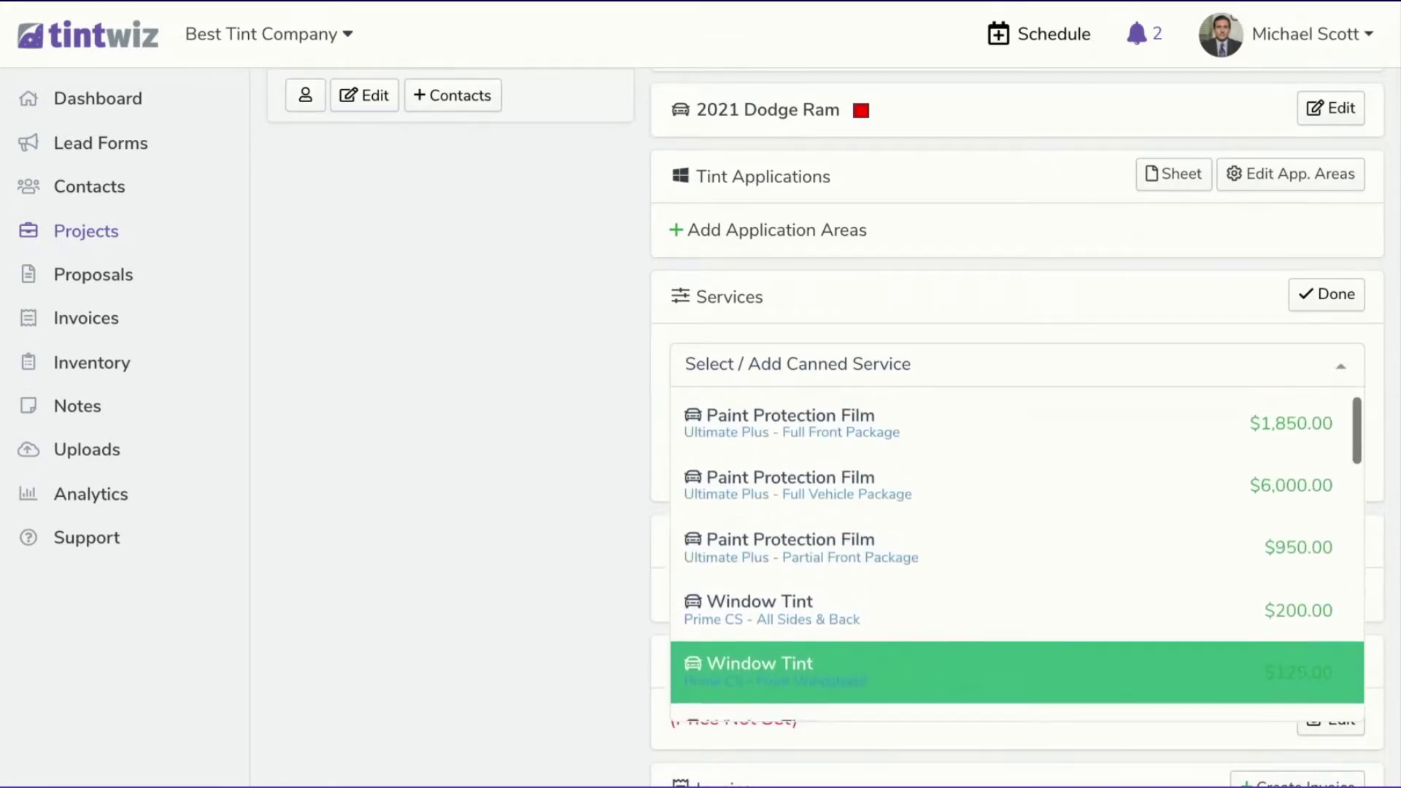
scroll(847, 427, down, 4)
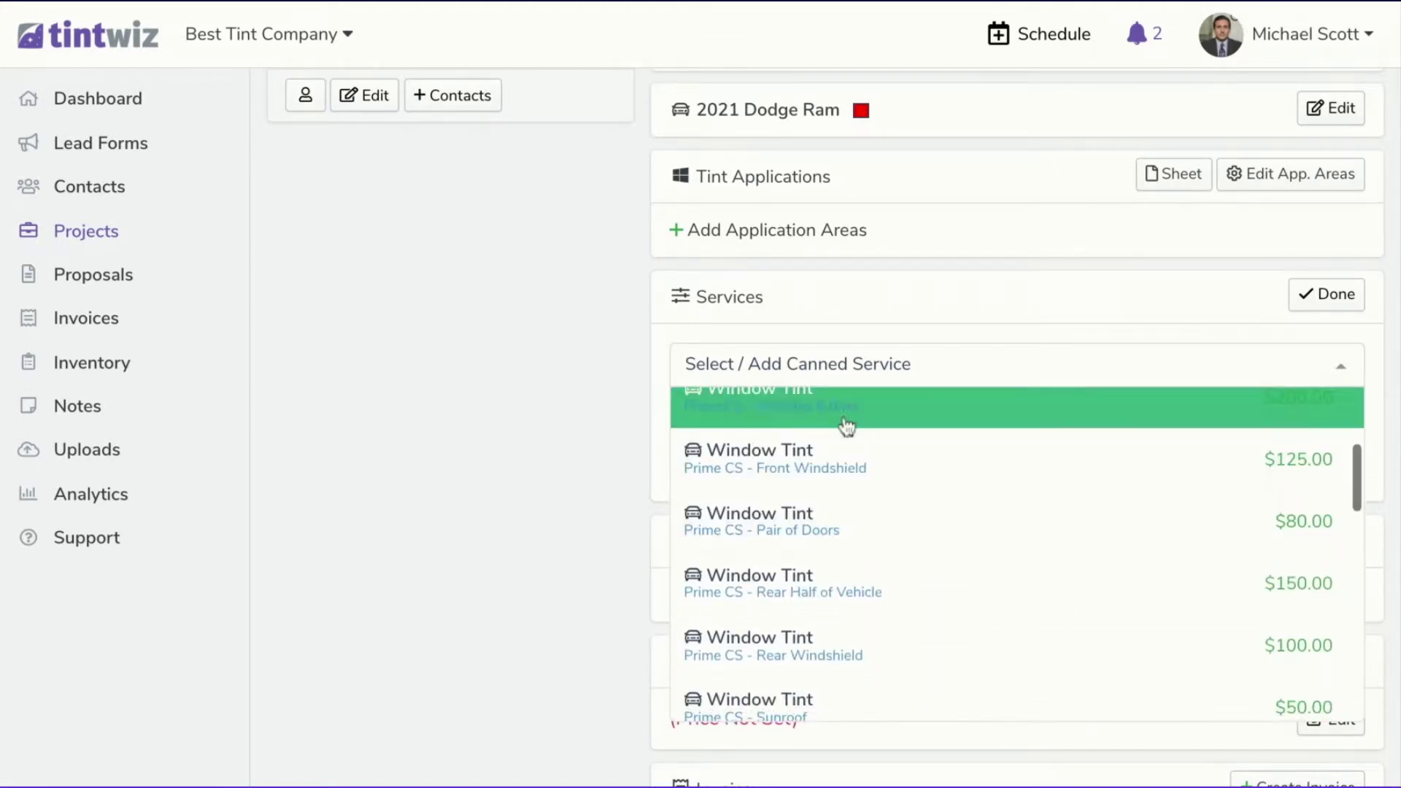
scroll(702, 456, up, 1)
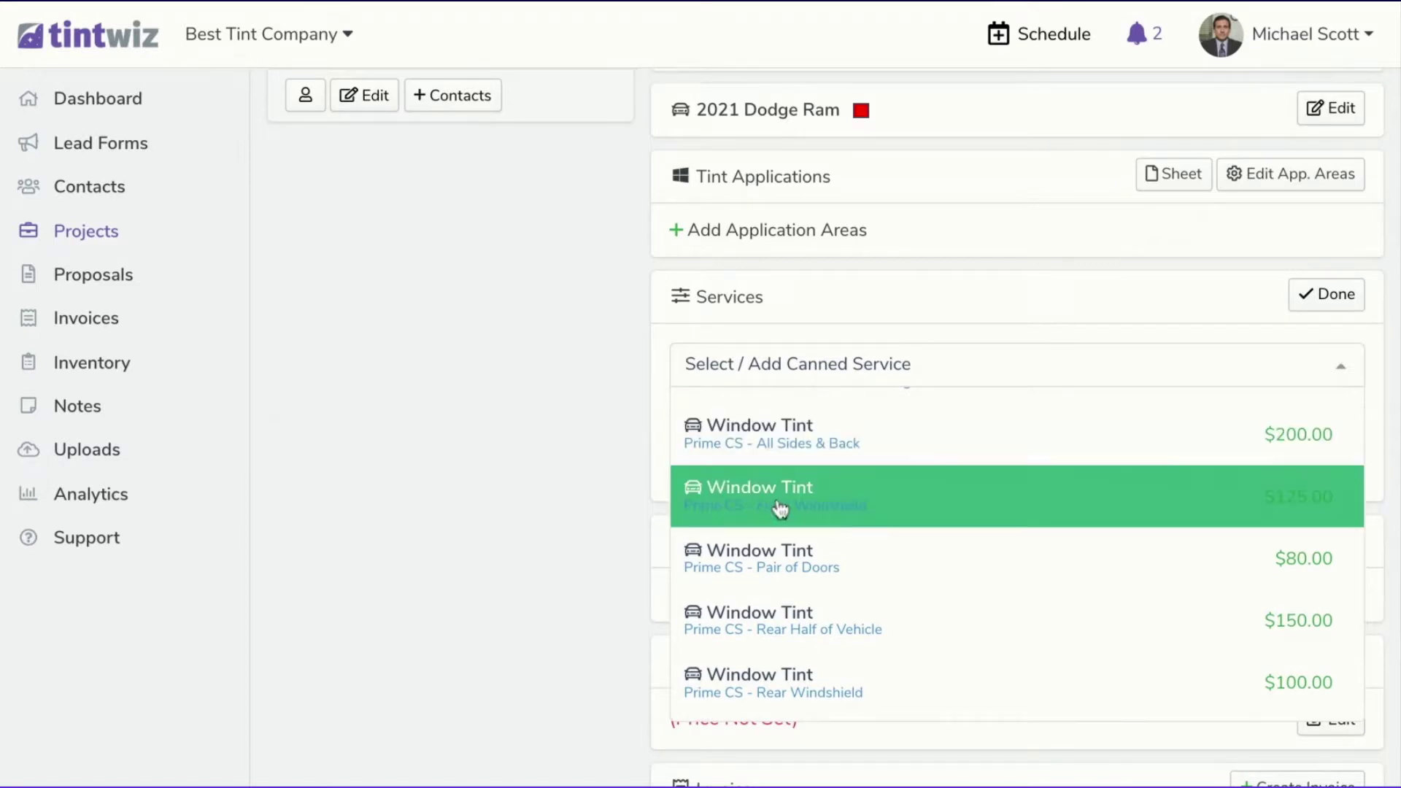
scroll(777, 507, down, 8)
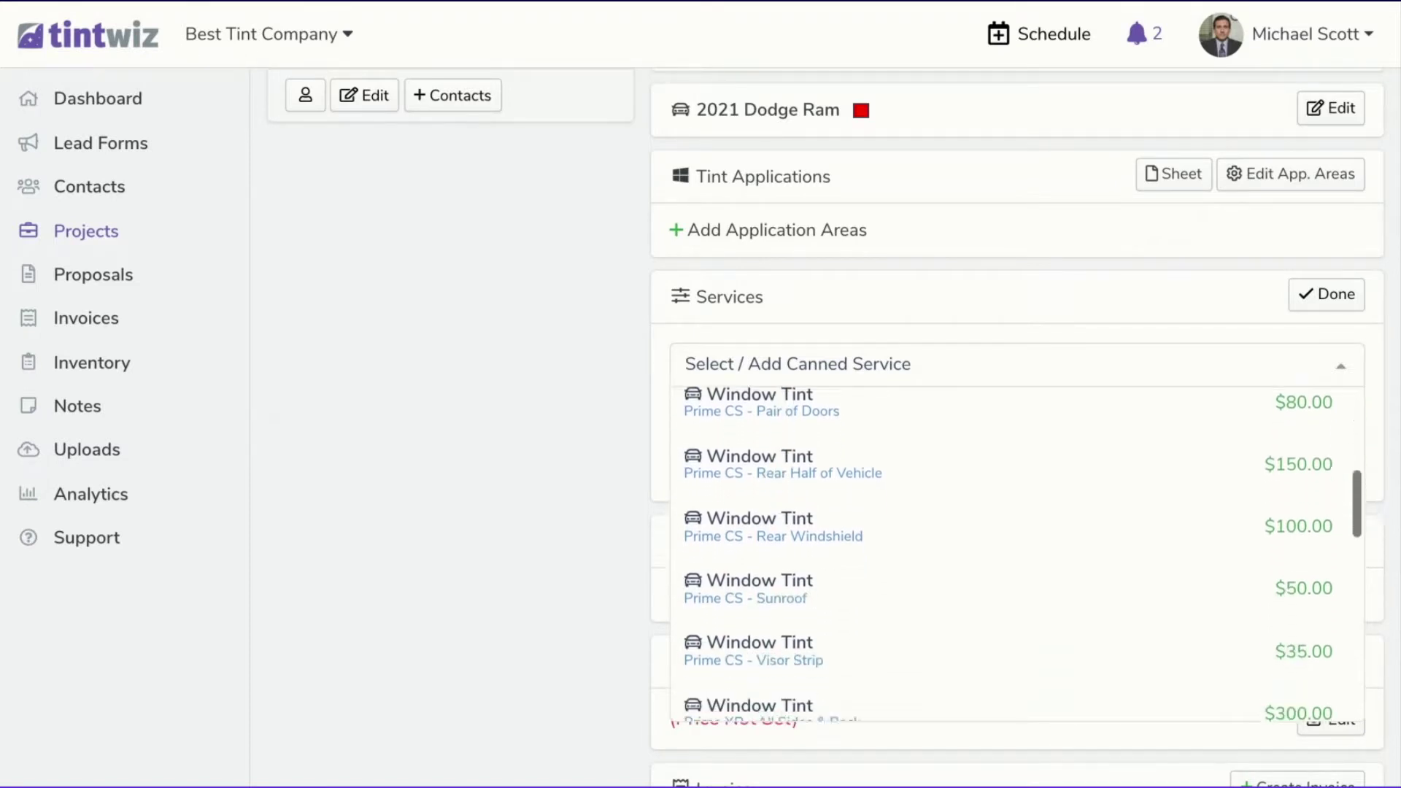
scroll(777, 507, down, 4)
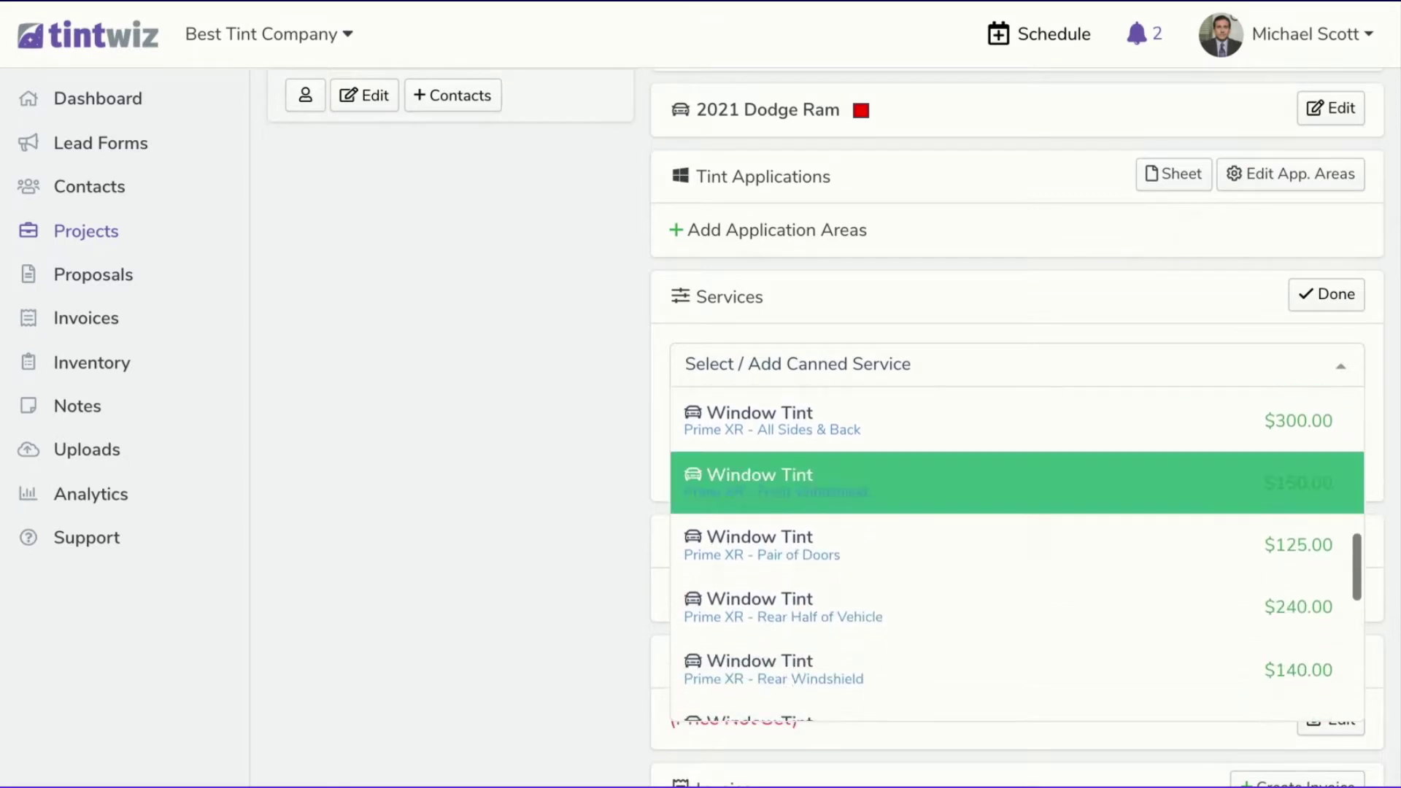
scroll(1016, 555, down, 6)
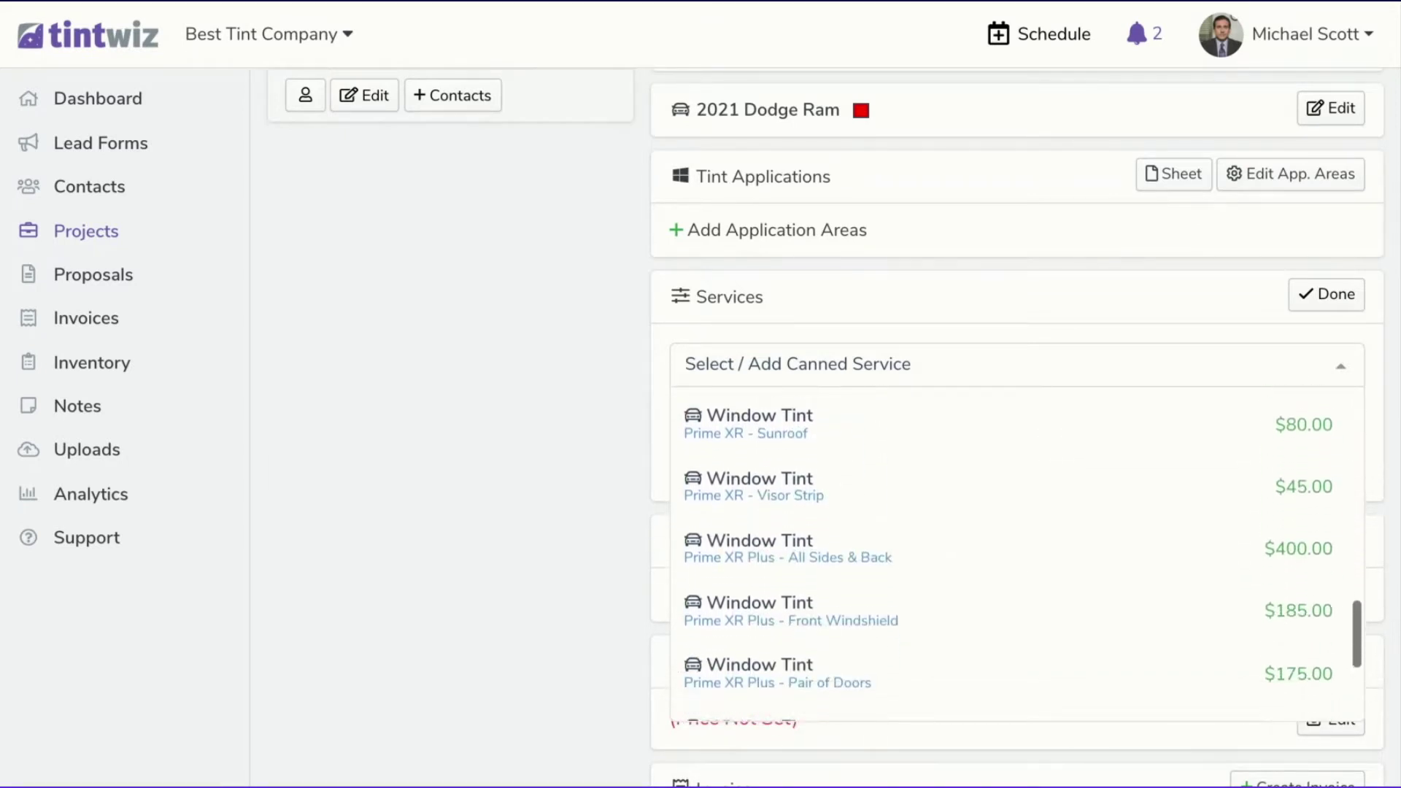
scroll(1016, 522, up, 15)
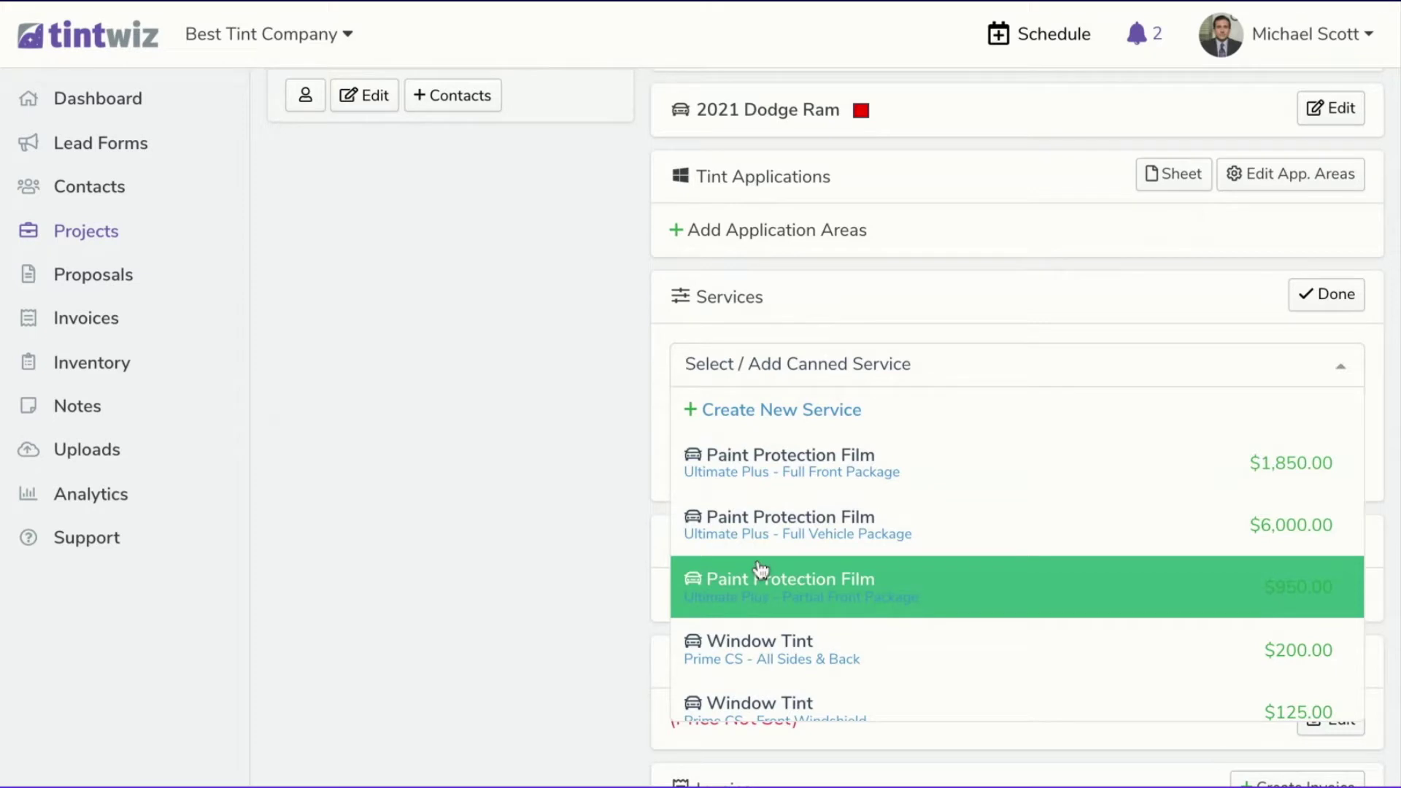
scroll(760, 569, down, 3)
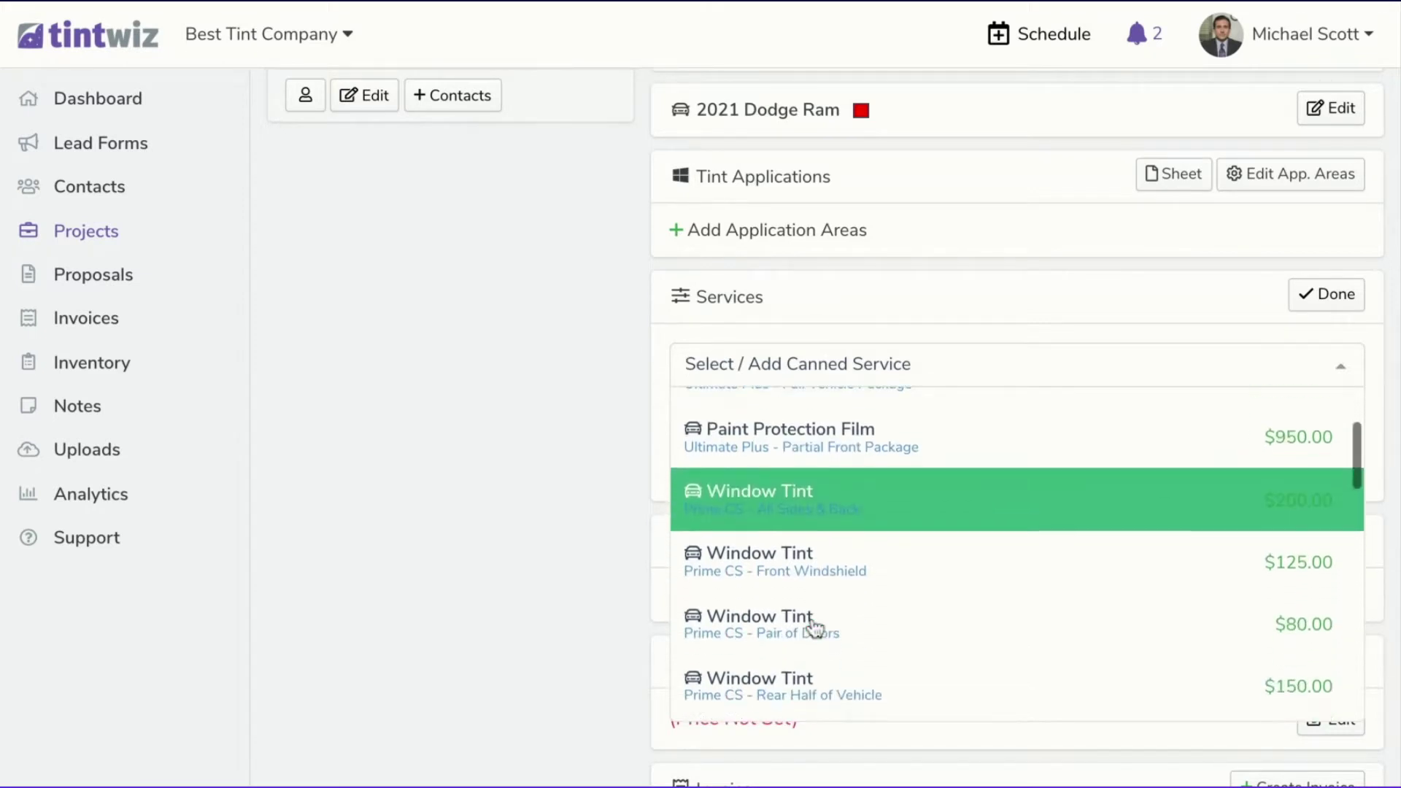
Add the Prime CS All Sides & Back window tint service.
click(557, 500)
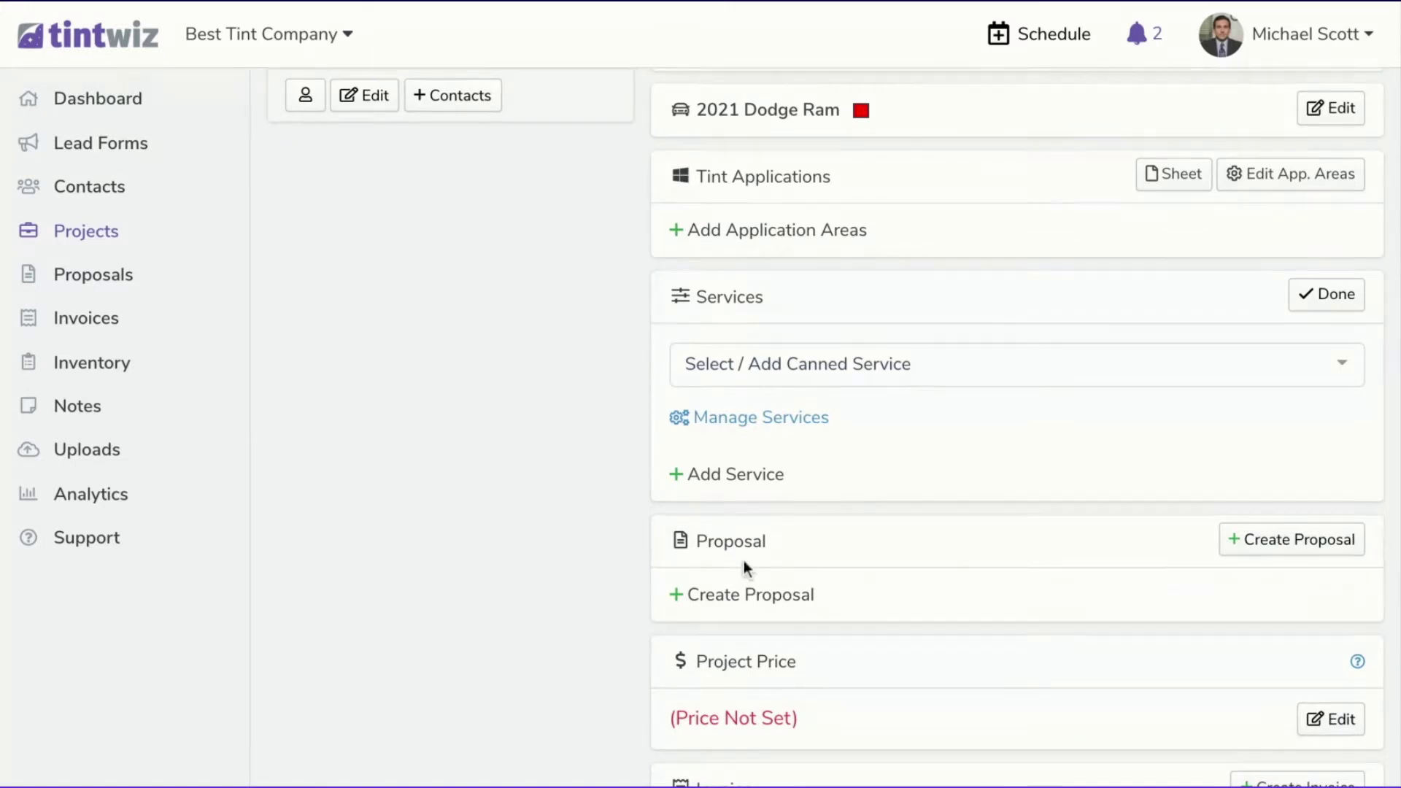
click(771, 365)
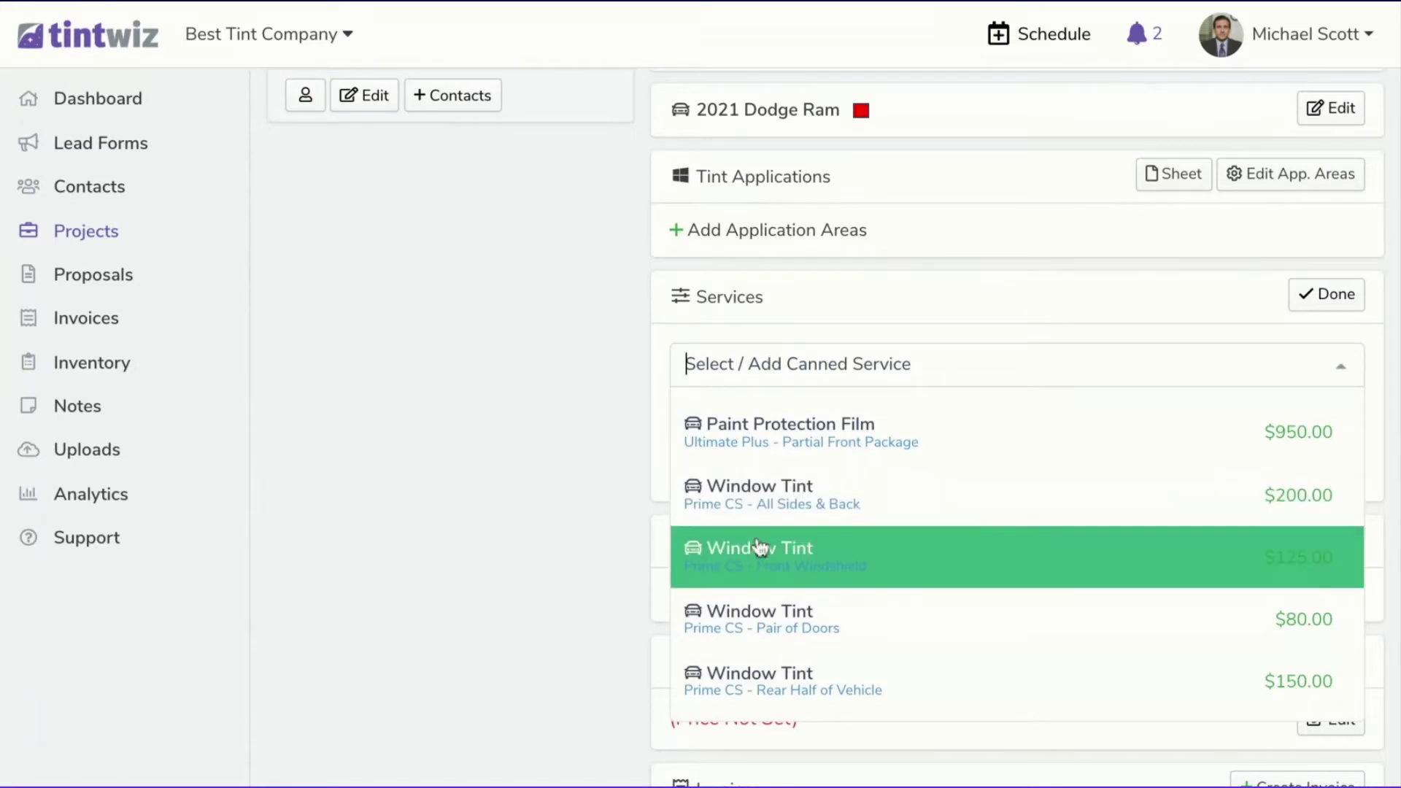
click(792, 515)
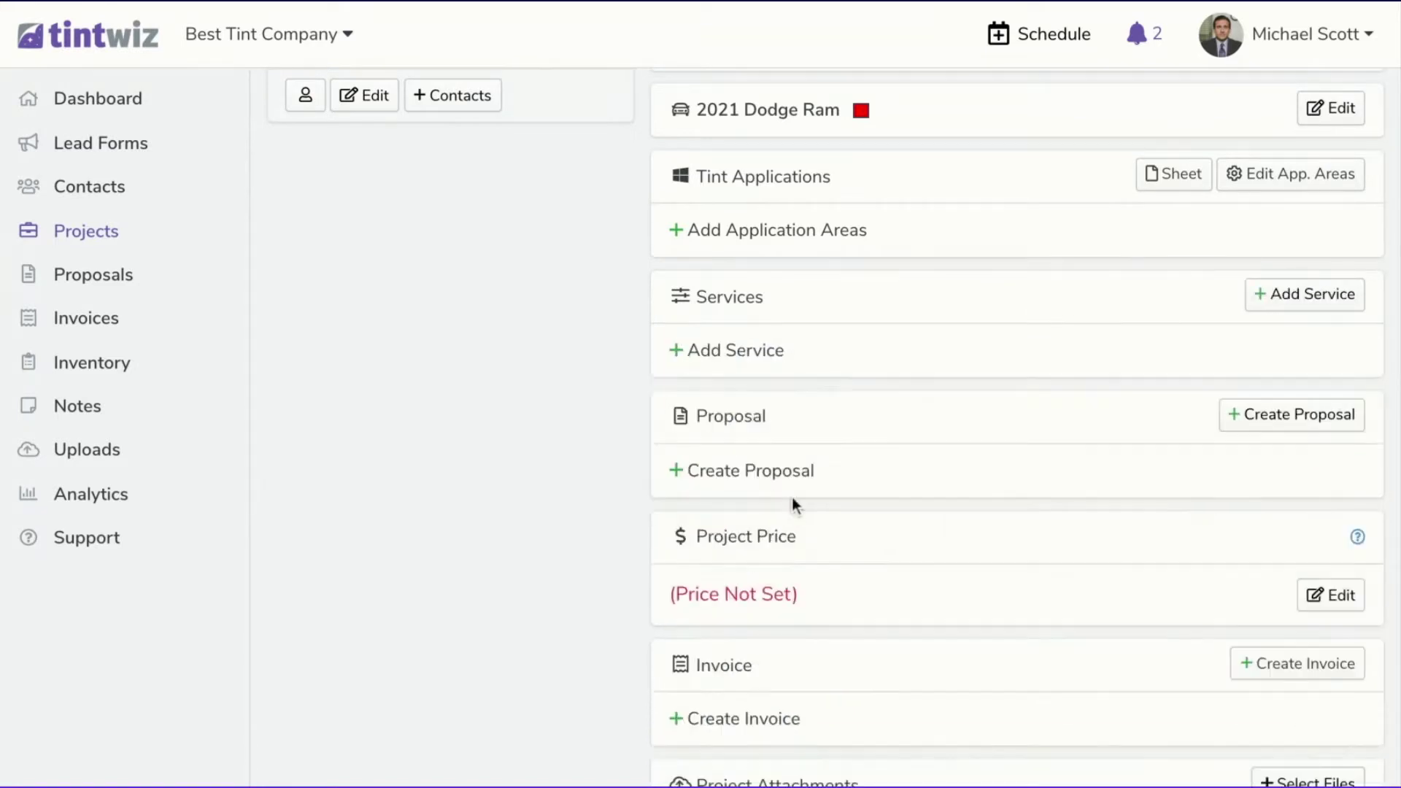
Add the Prime XR All Sides & Back window tint service.
click(1267, 294)
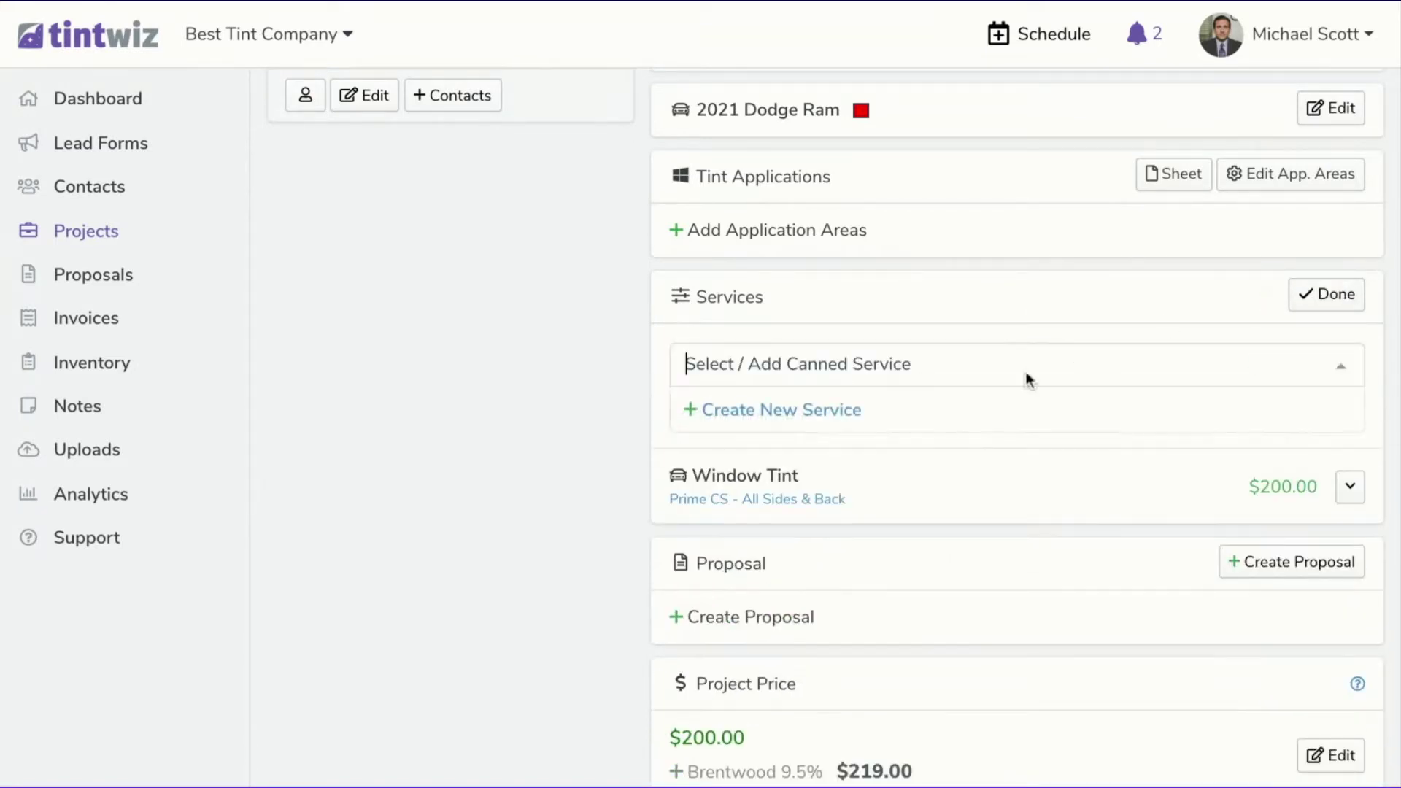
click(1026, 378)
scroll(824, 493, down, 2)
scroll(824, 492, down, 7)
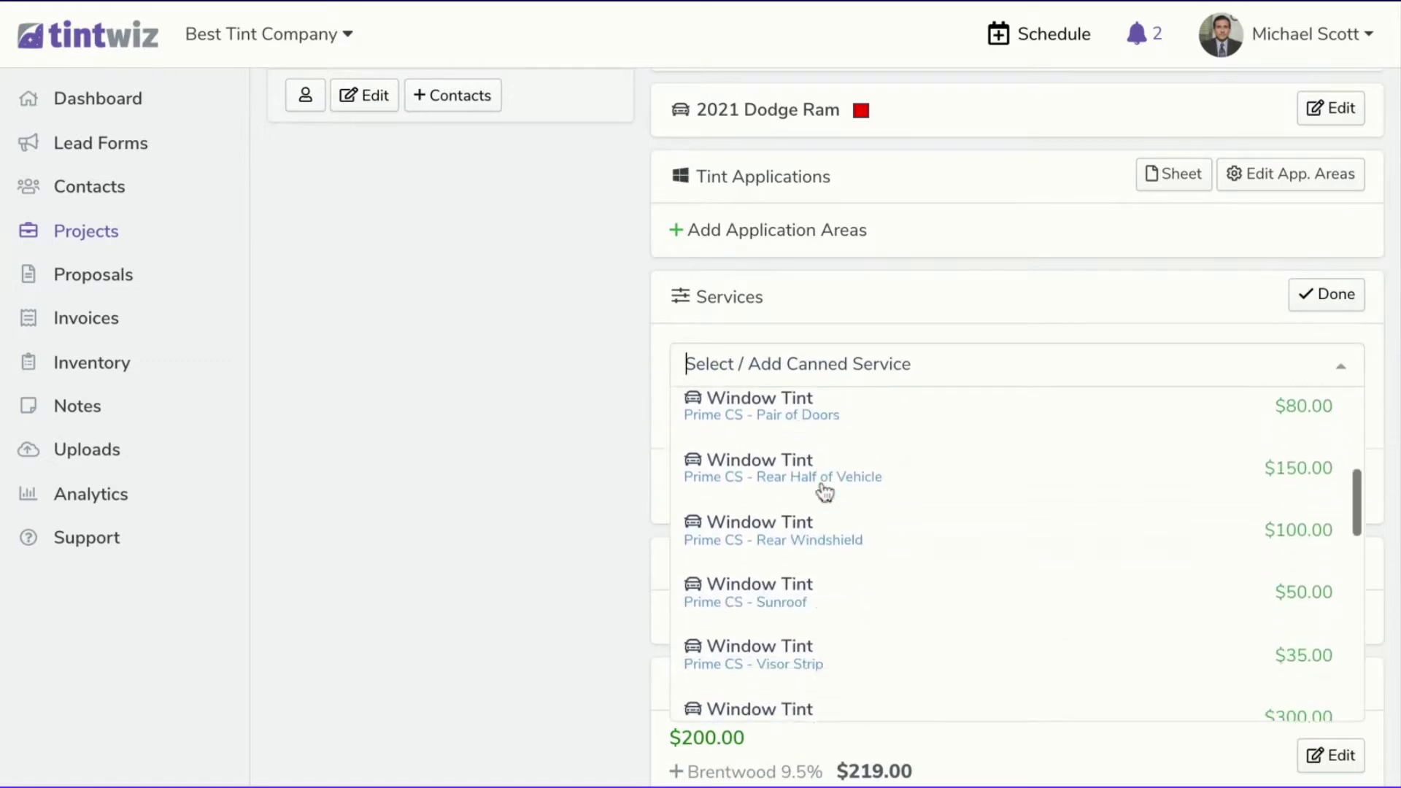
click(824, 495)
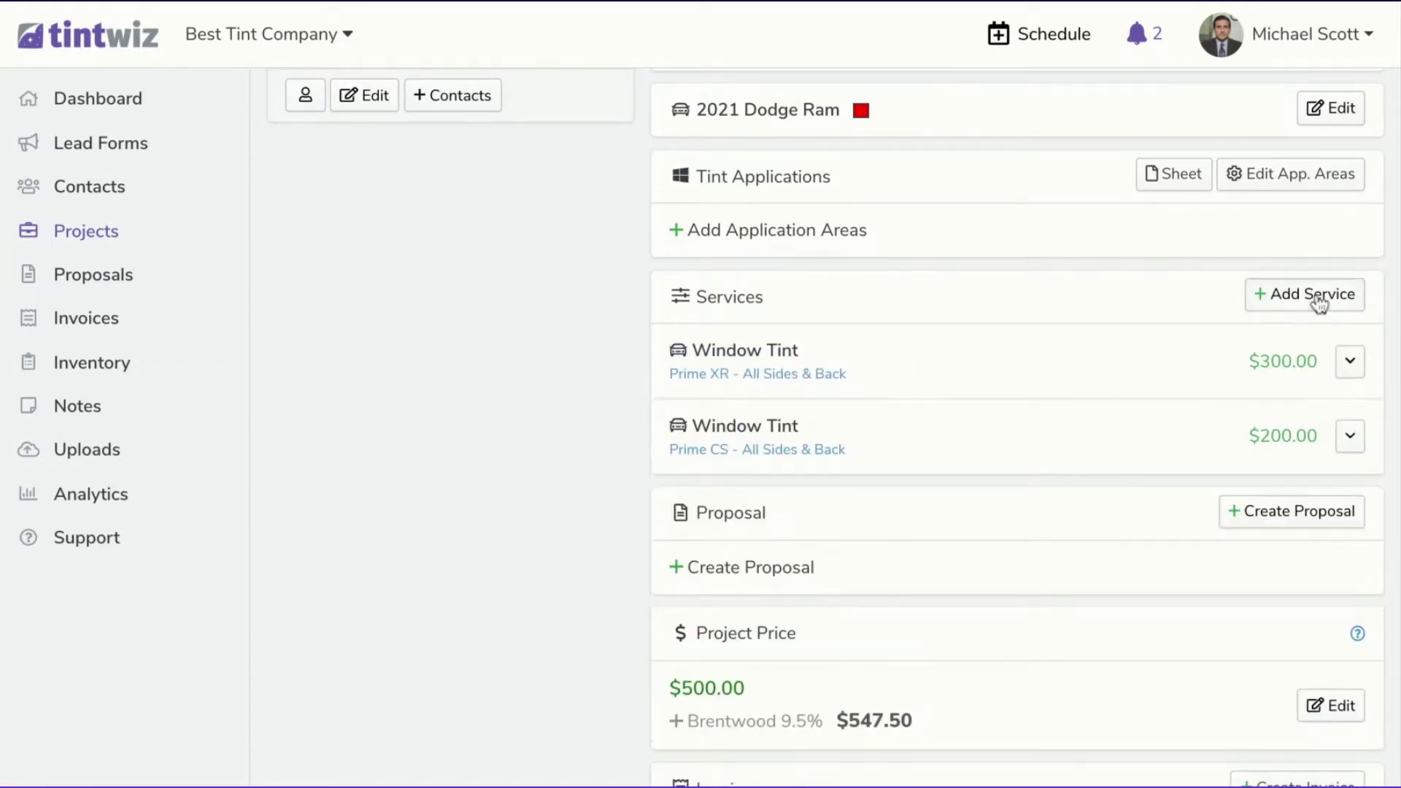
Add the Prime XR Plus All Sides & Back service, bringing the total to $900.00.
click(1319, 305)
scroll(815, 613, down, 1)
scroll(816, 613, down, 5)
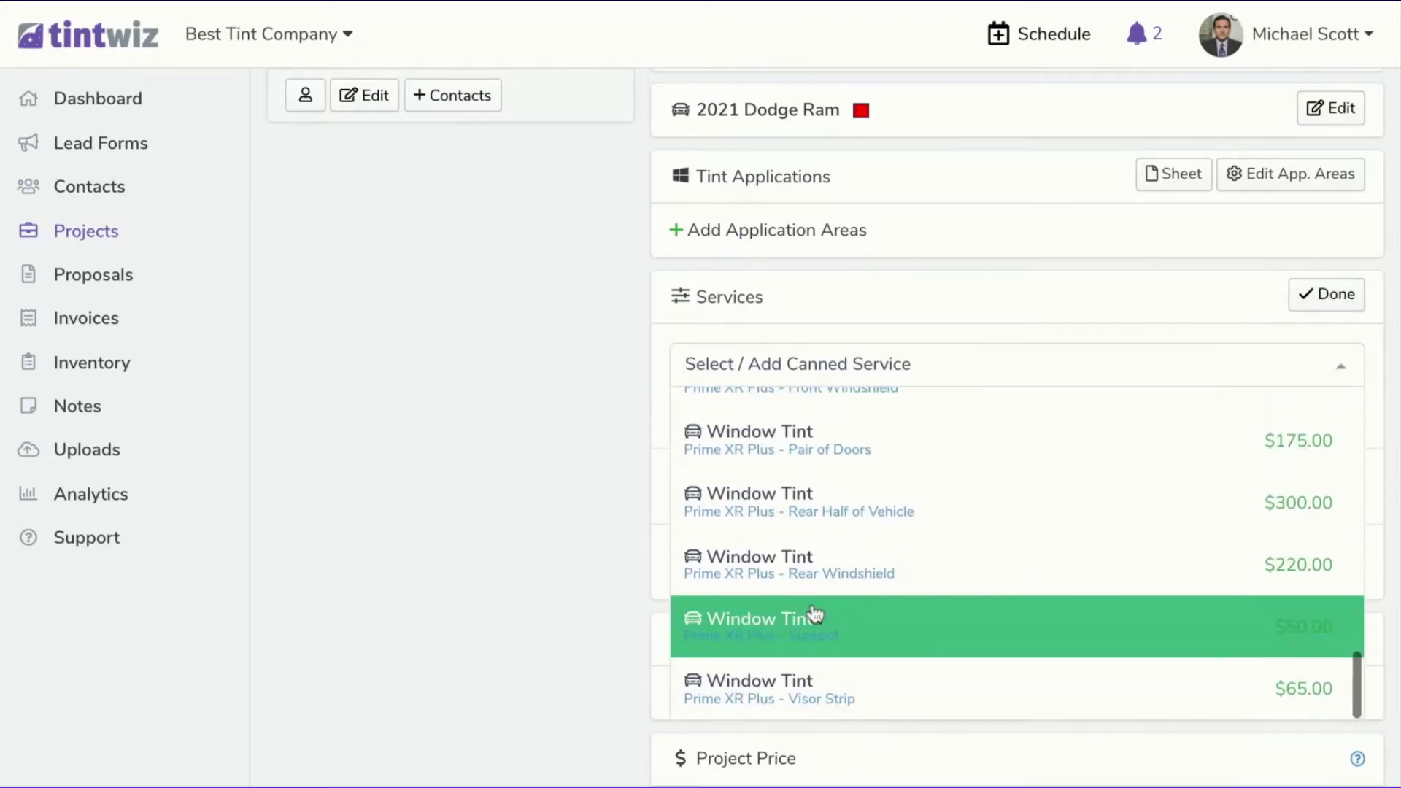
scroll(816, 581, up, 3)
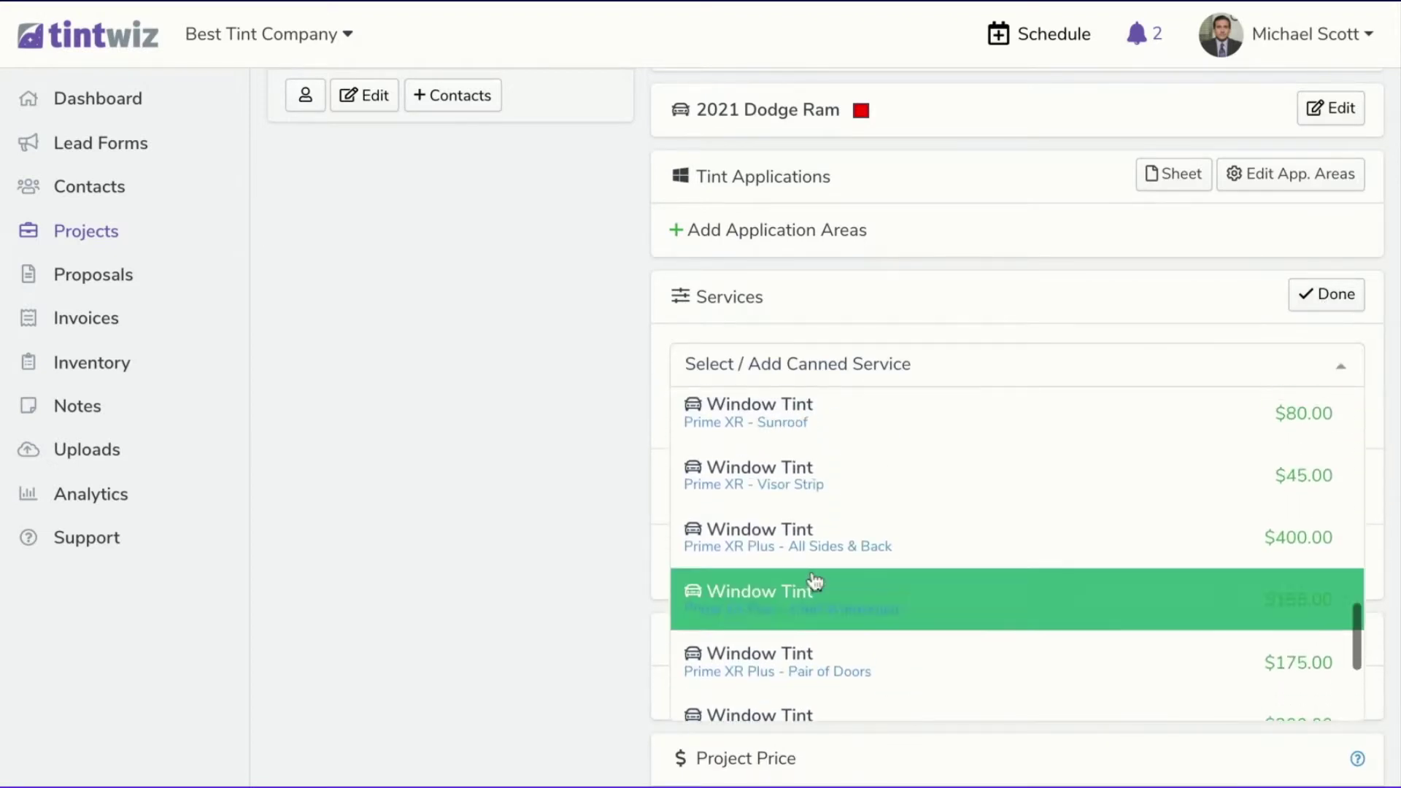
click(819, 549)
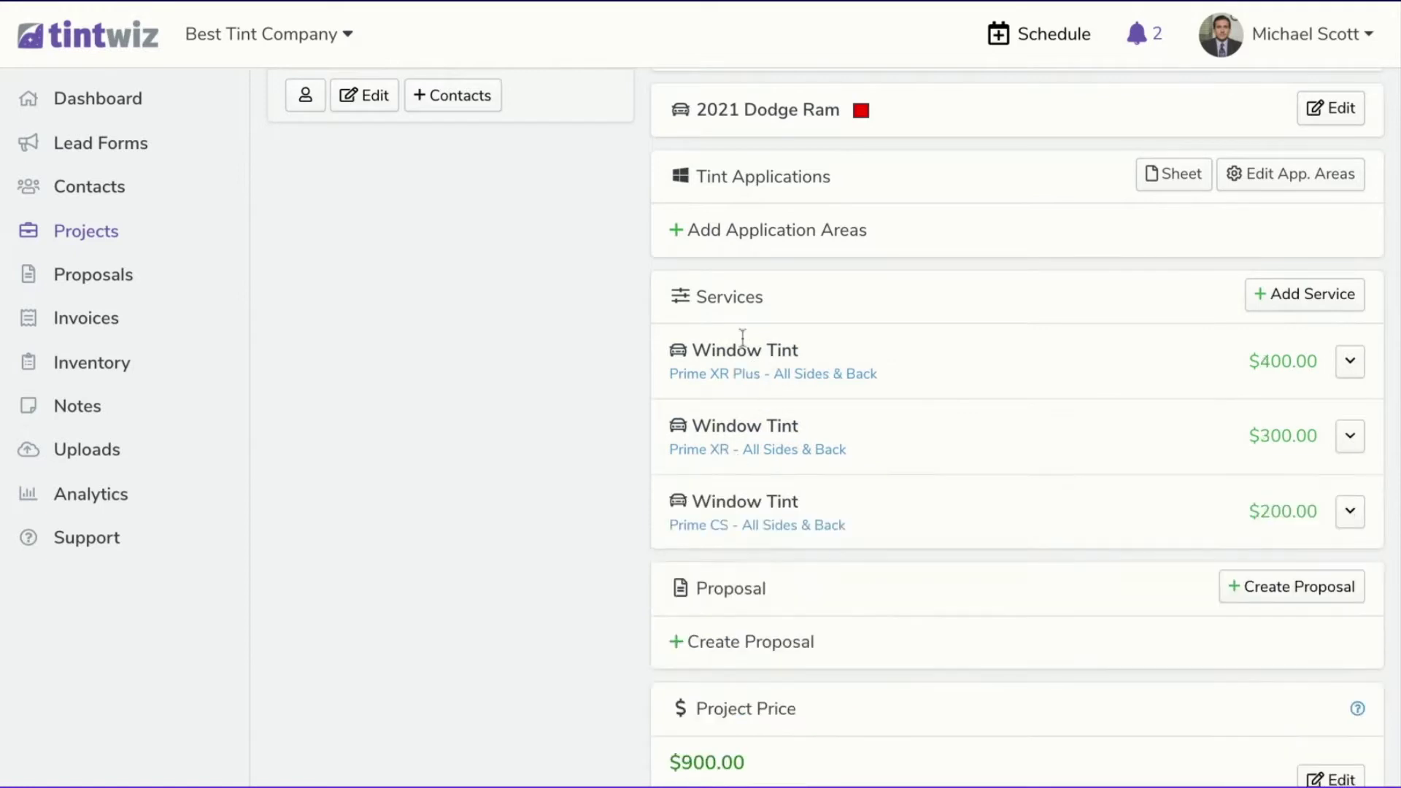
scroll(851, 390, down, 3)
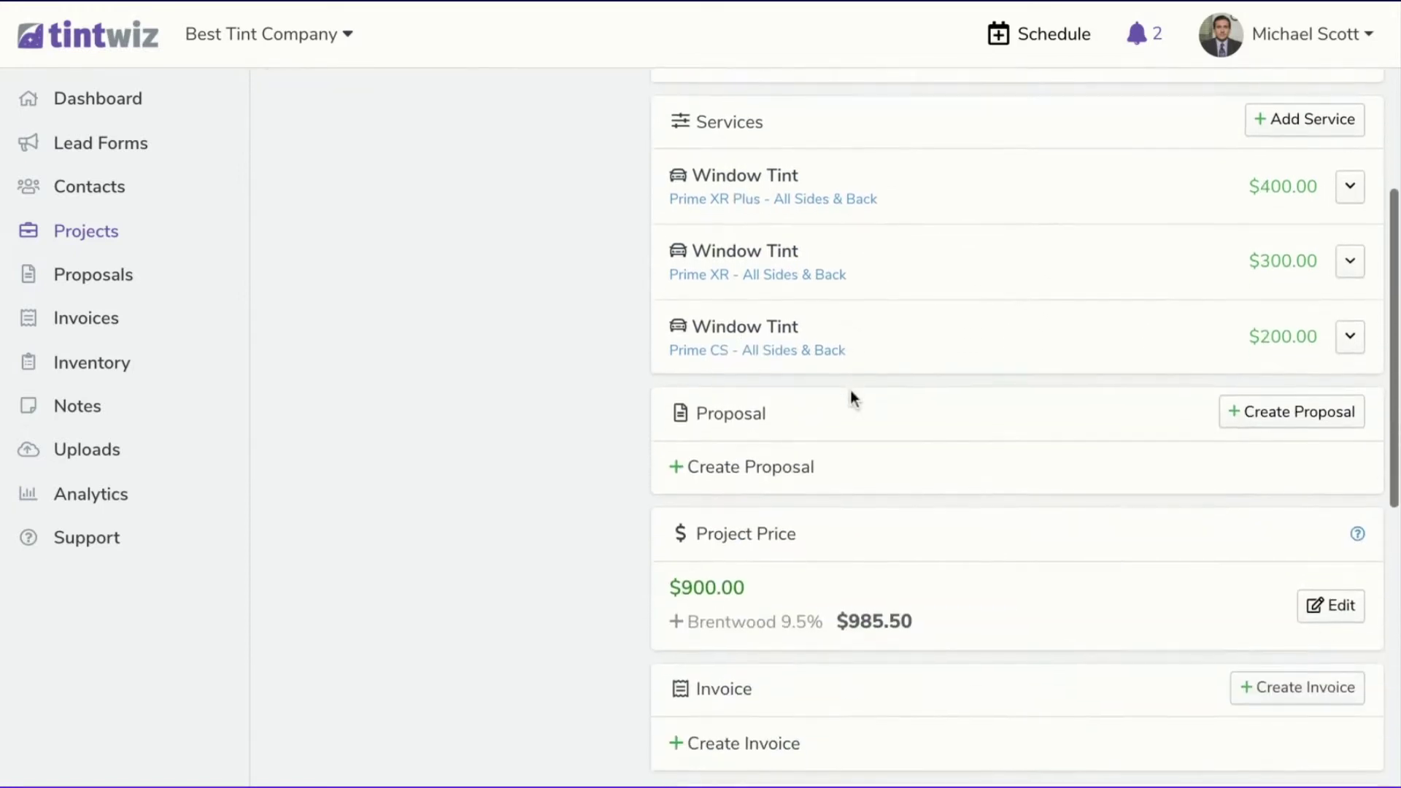
Start a blank proposal and save Solution #1 as Prime CS All Sides & Back.
click(764, 474)
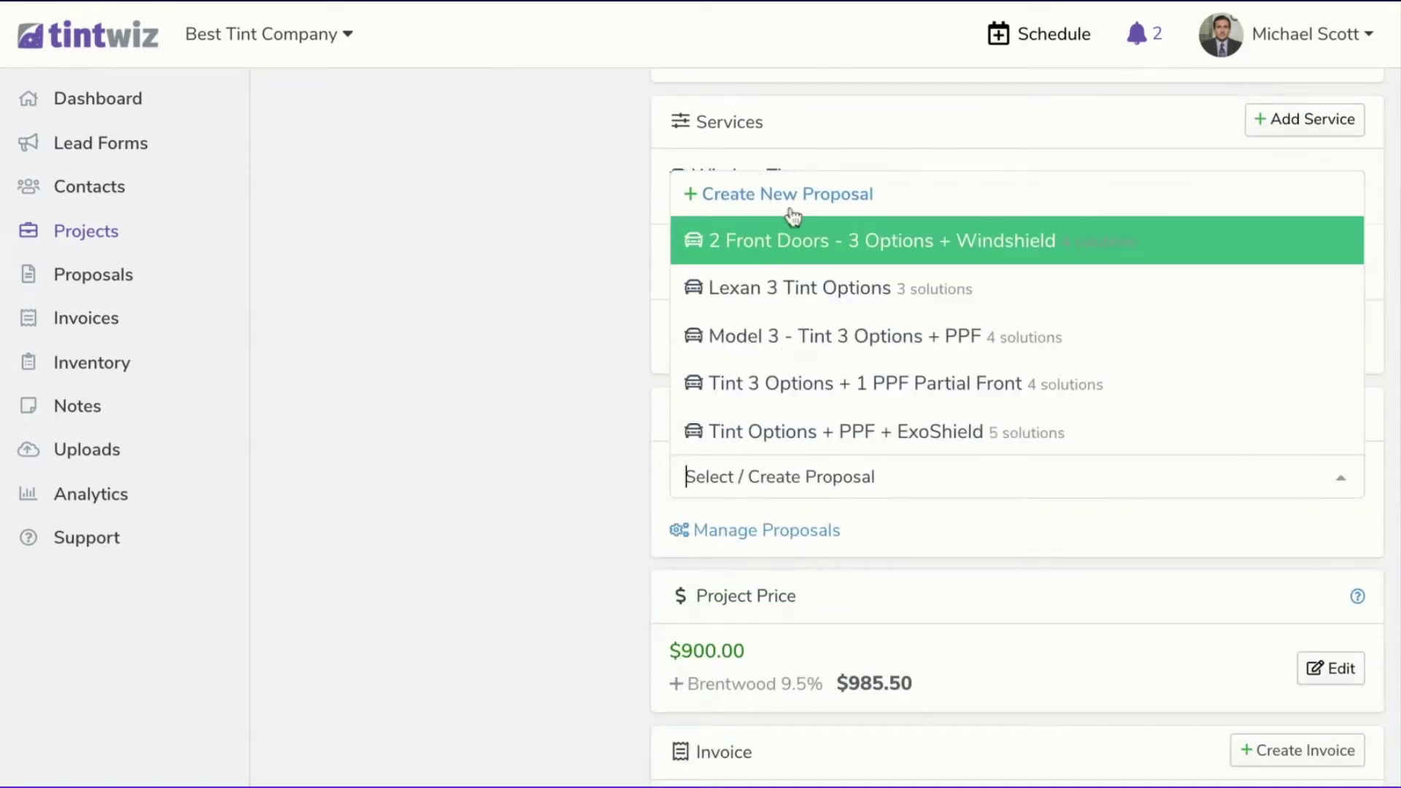
click(791, 198)
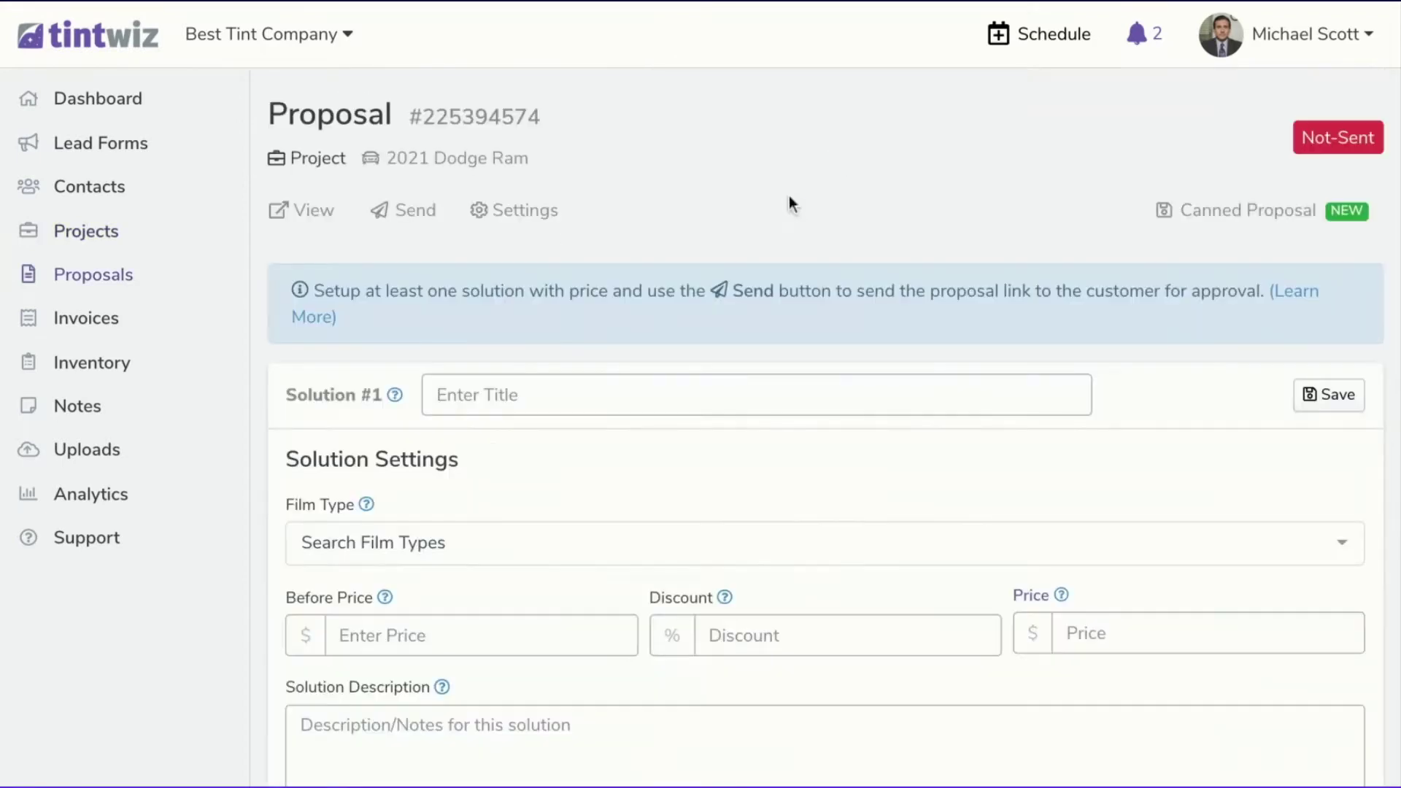
scroll(365, 318, down, 4)
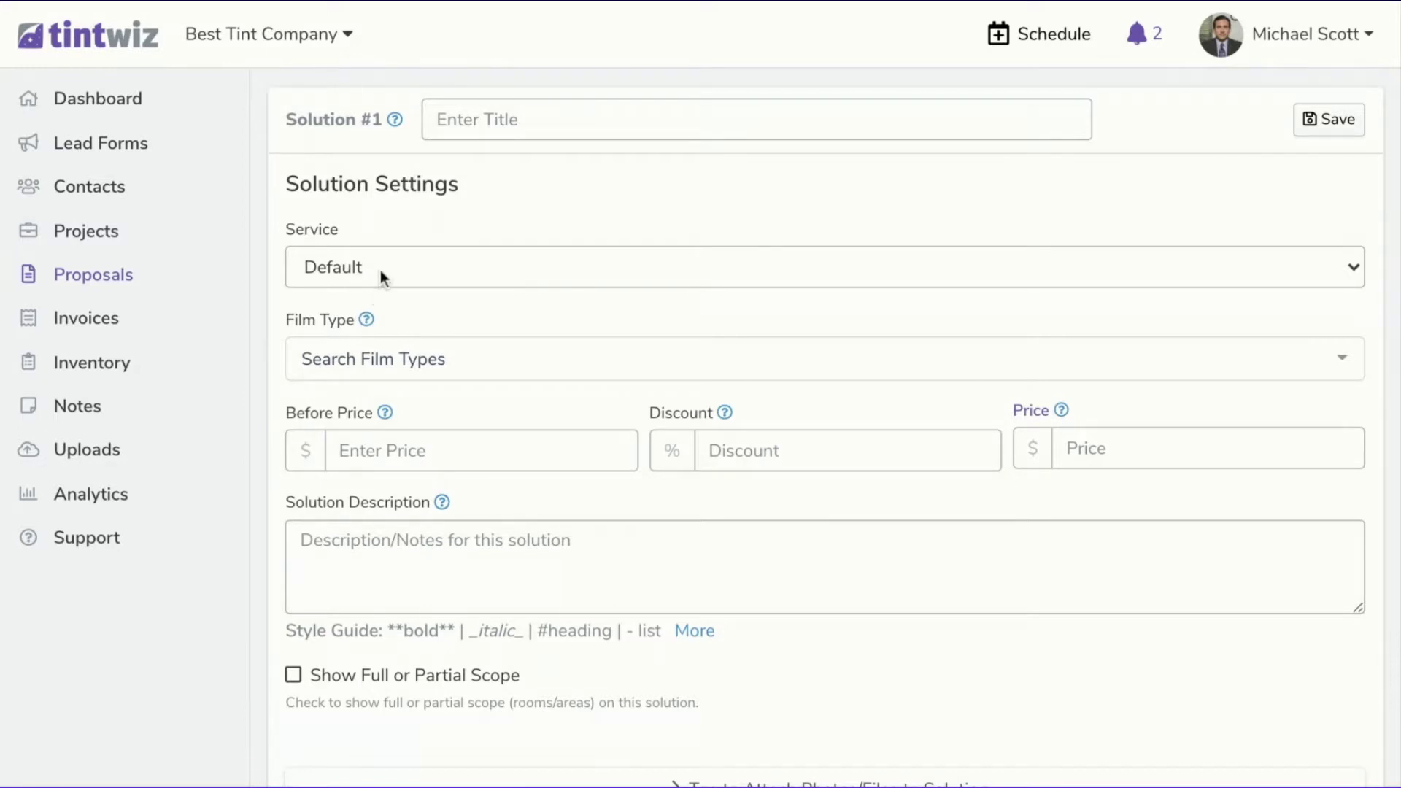
click(392, 351)
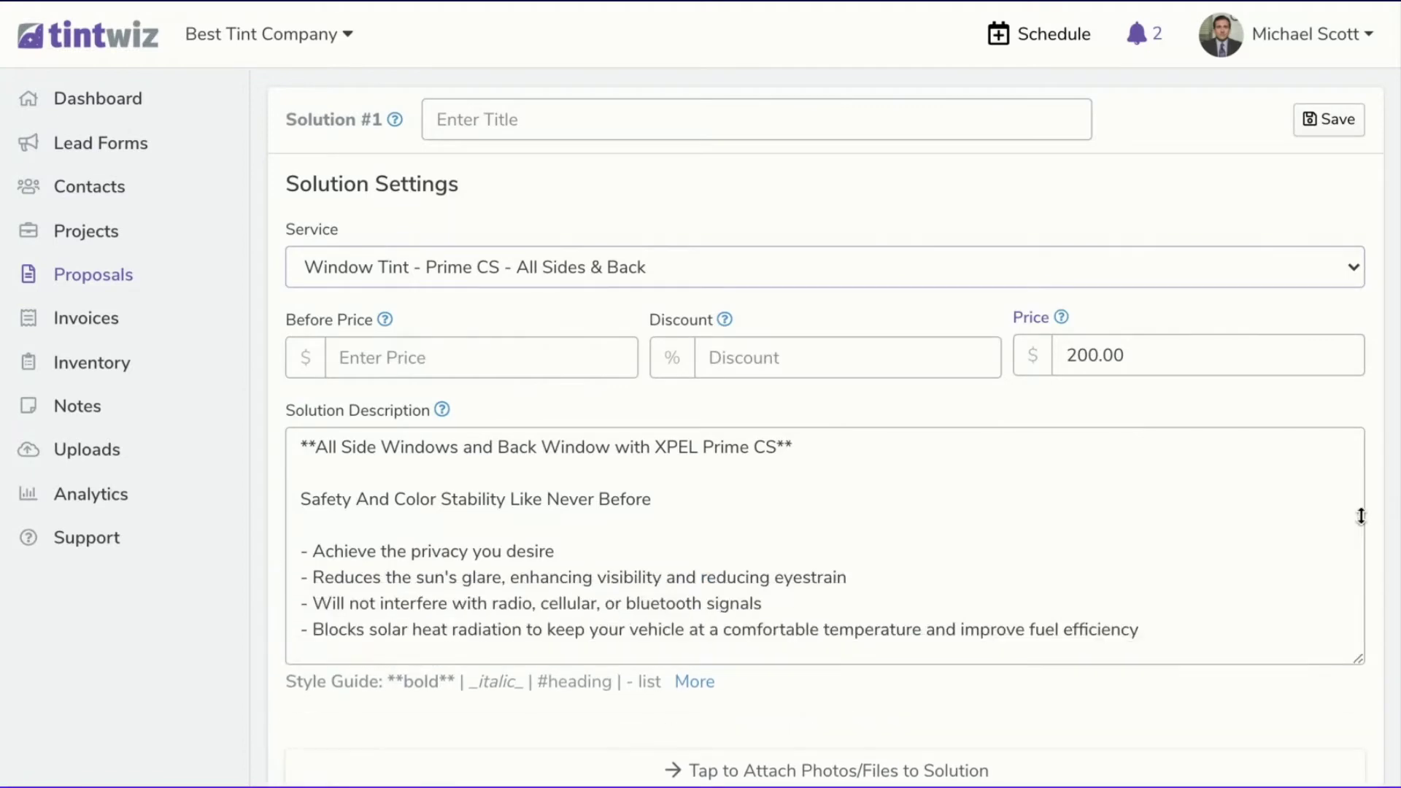
scroll(1360, 516, down, 3)
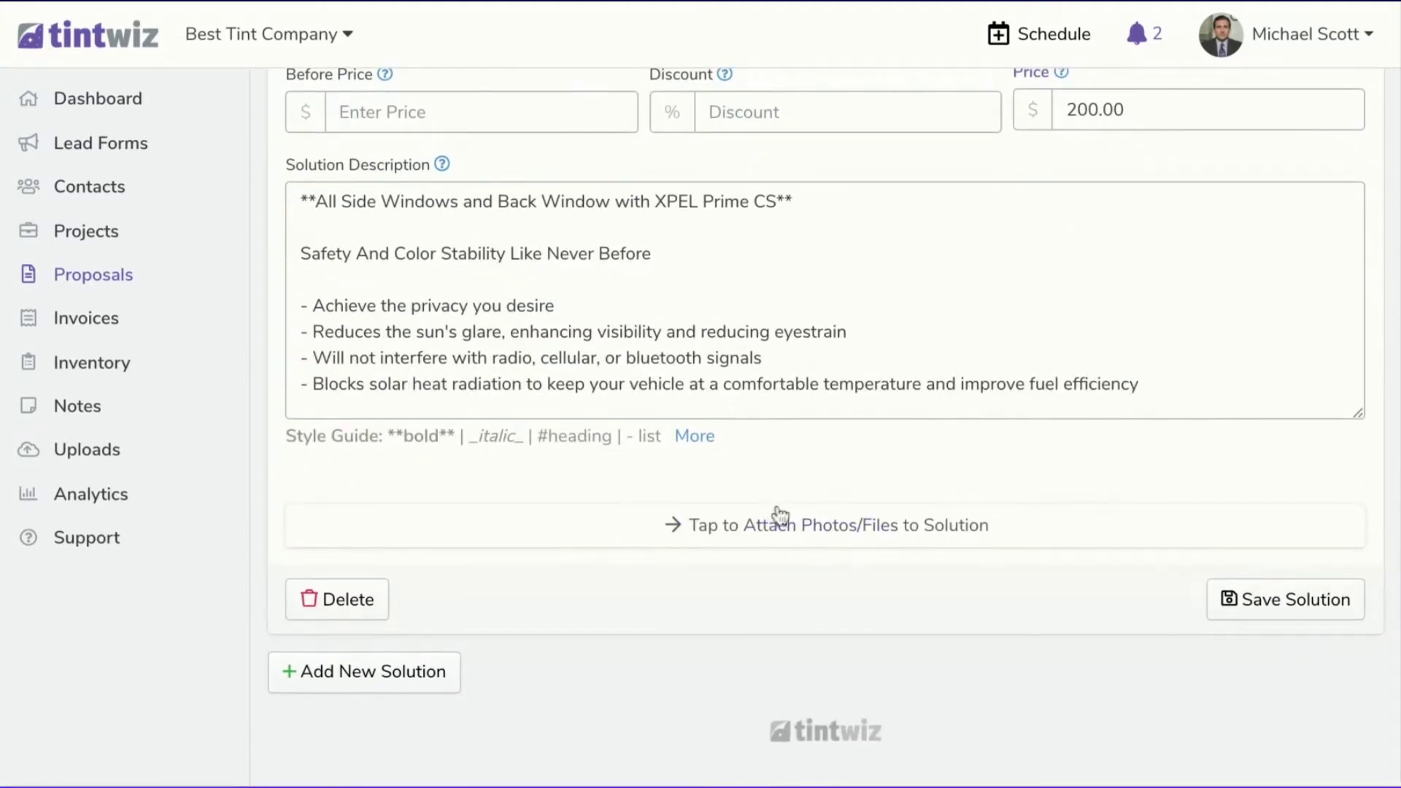
click(1282, 597)
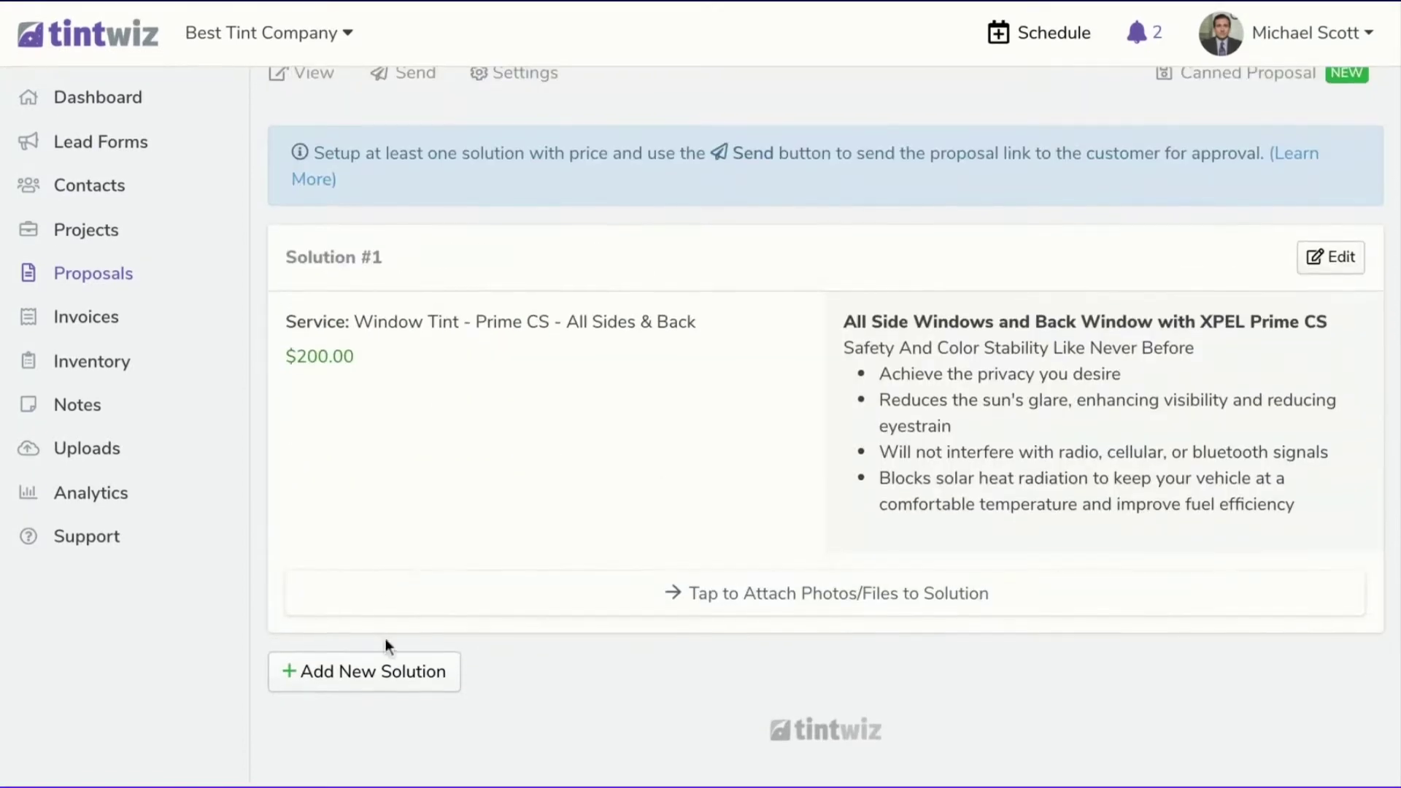
Add and save Solution #2 with the Prime XR All Sides & Back service.
click(382, 671)
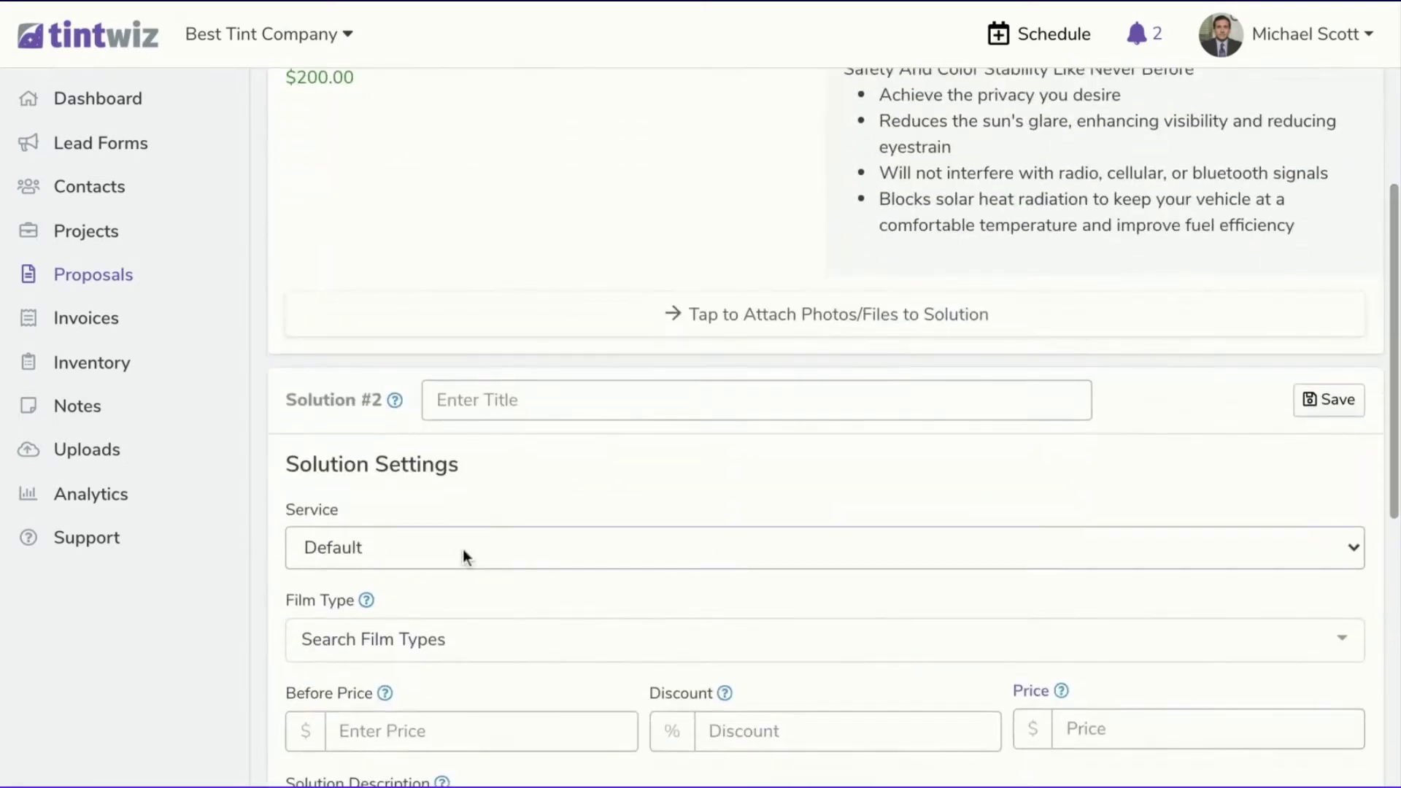
click(463, 549)
click(460, 606)
scroll(459, 605, down, 6)
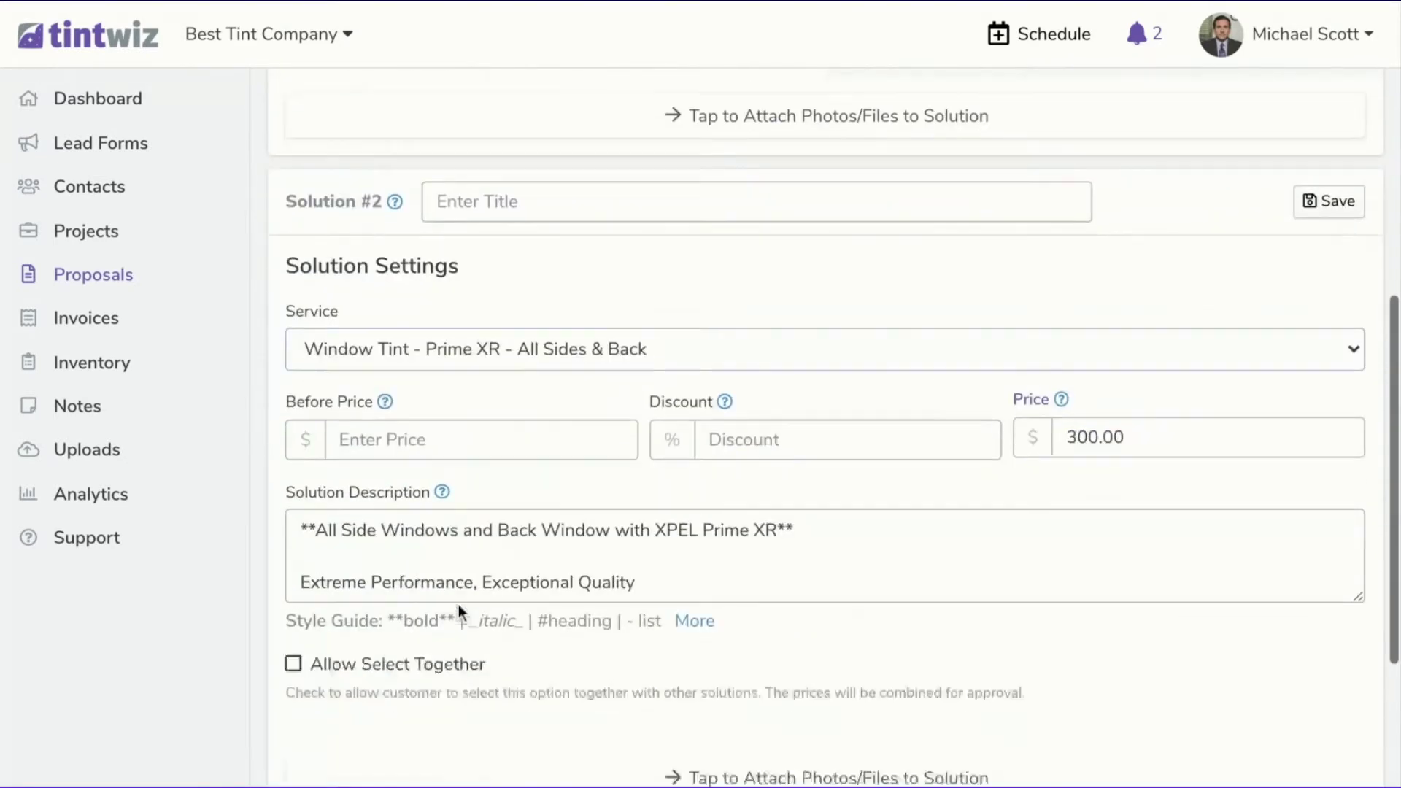
click(1267, 606)
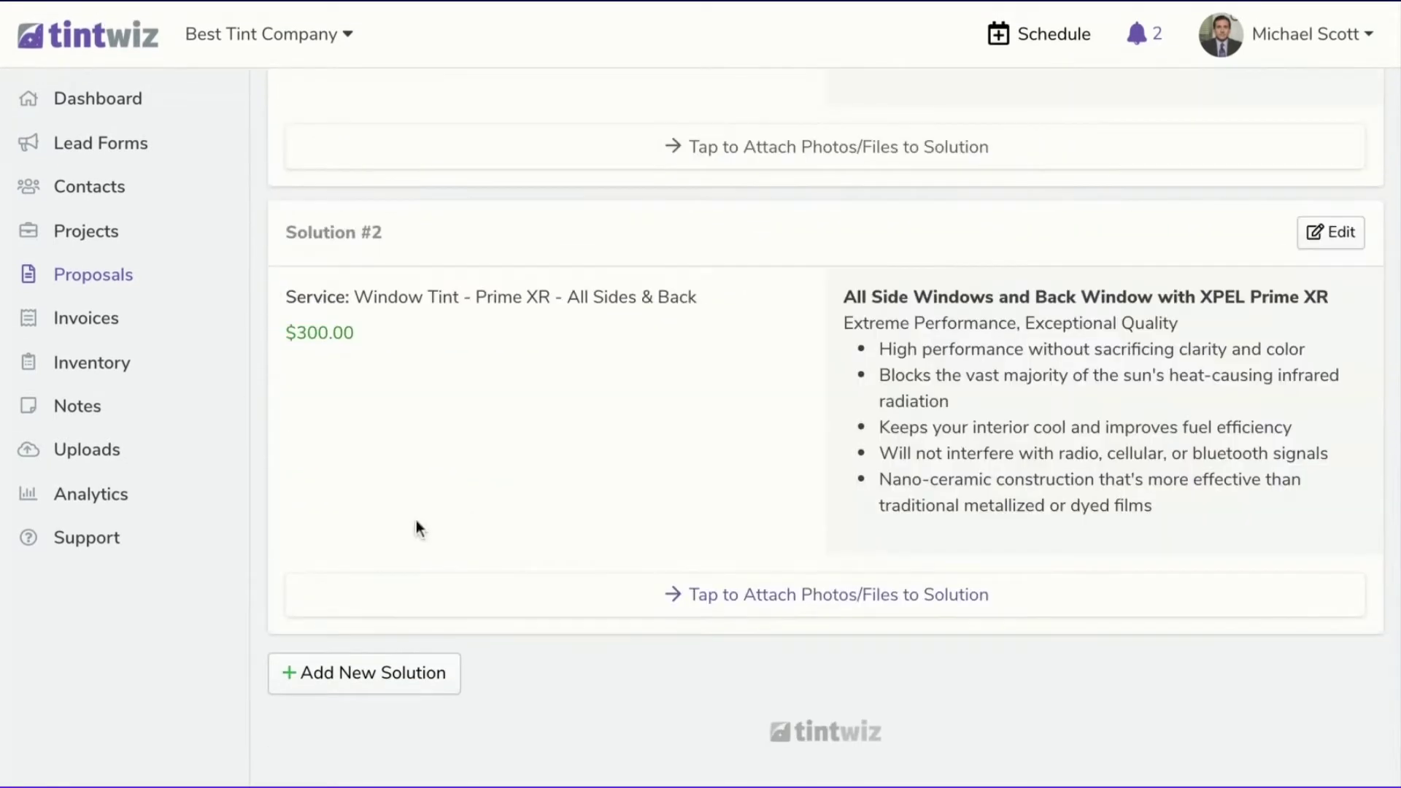
Add and save Solution #3 with Prime XR Plus at $400.00.
click(394, 672)
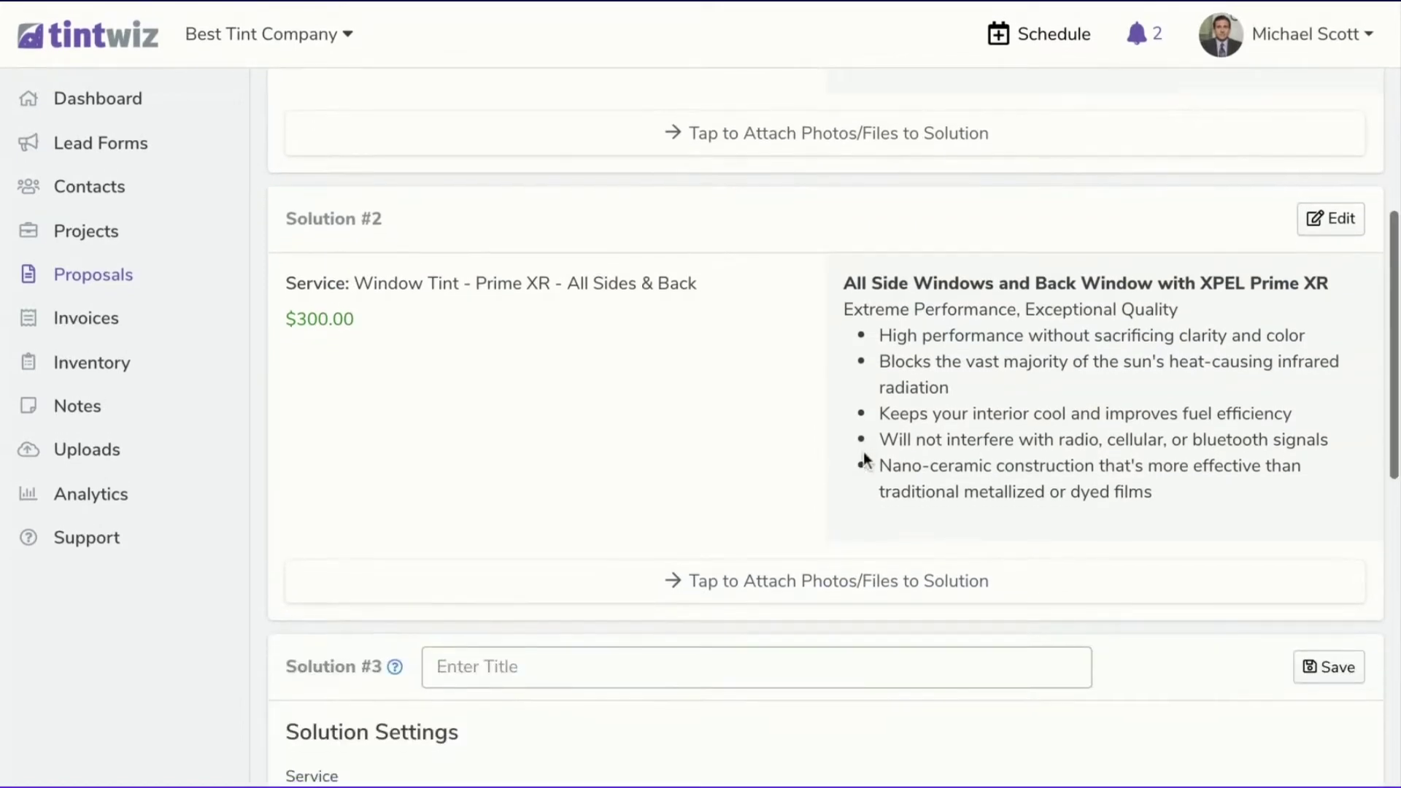
scroll(864, 457, down, 5)
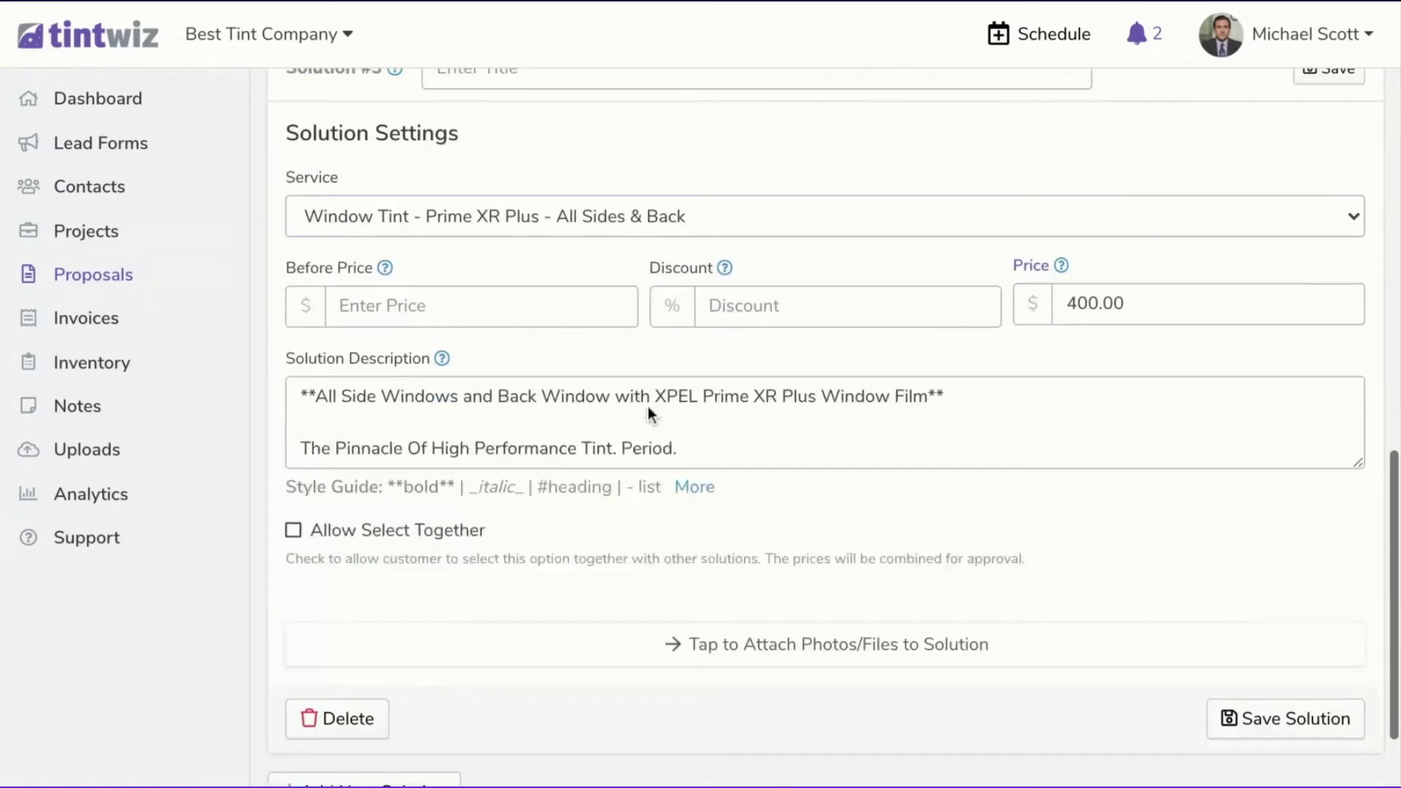
scroll(648, 415, down, 2)
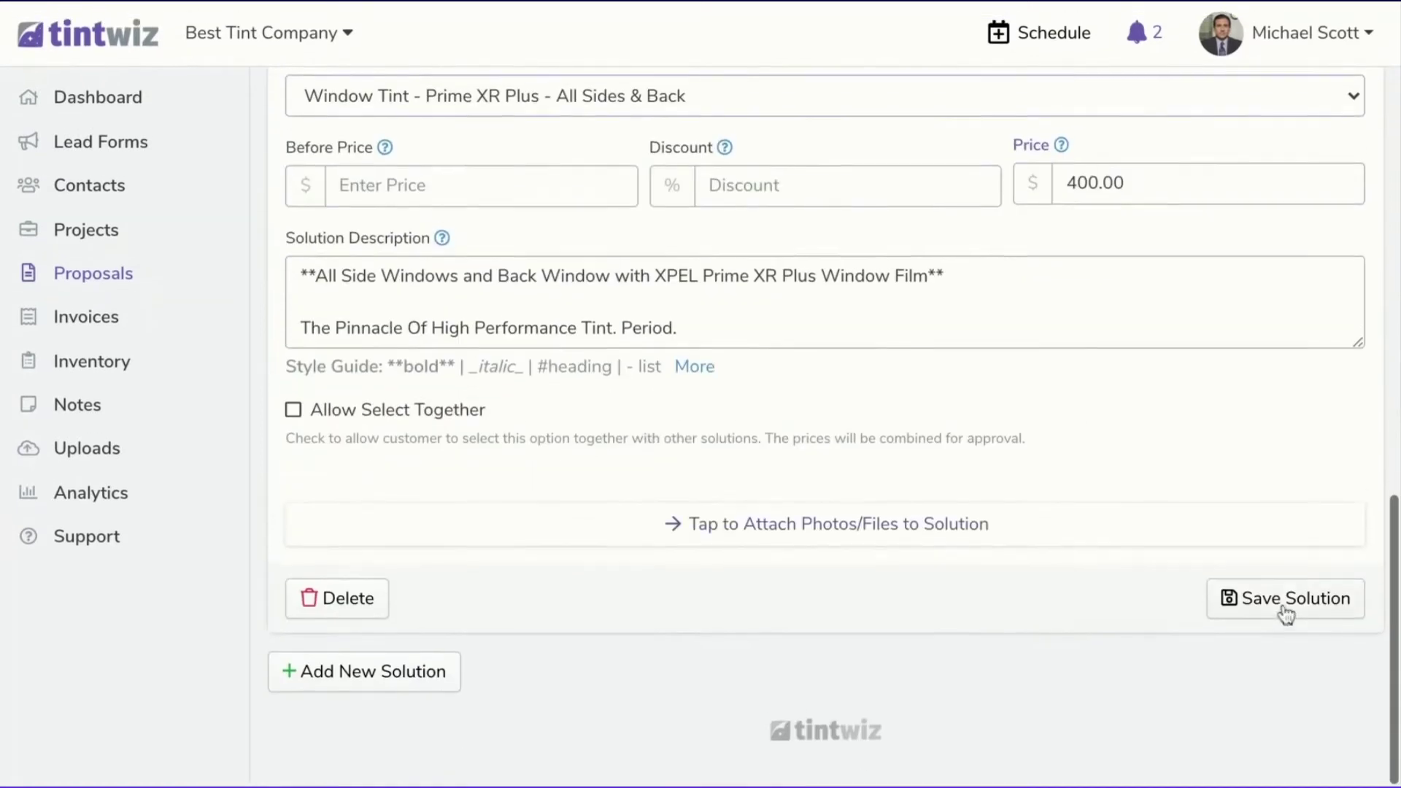
click(1285, 600)
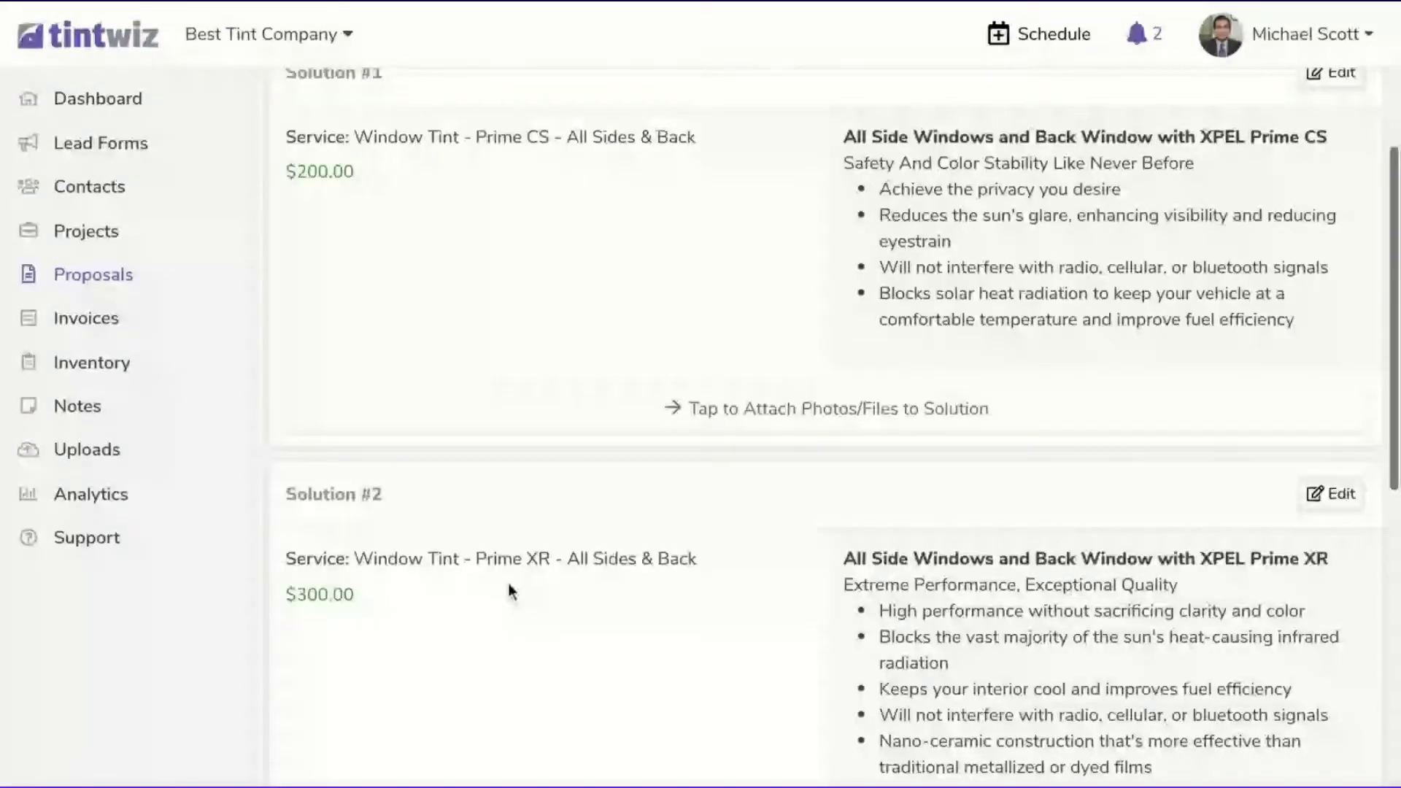
scroll(440, 191, up, 5)
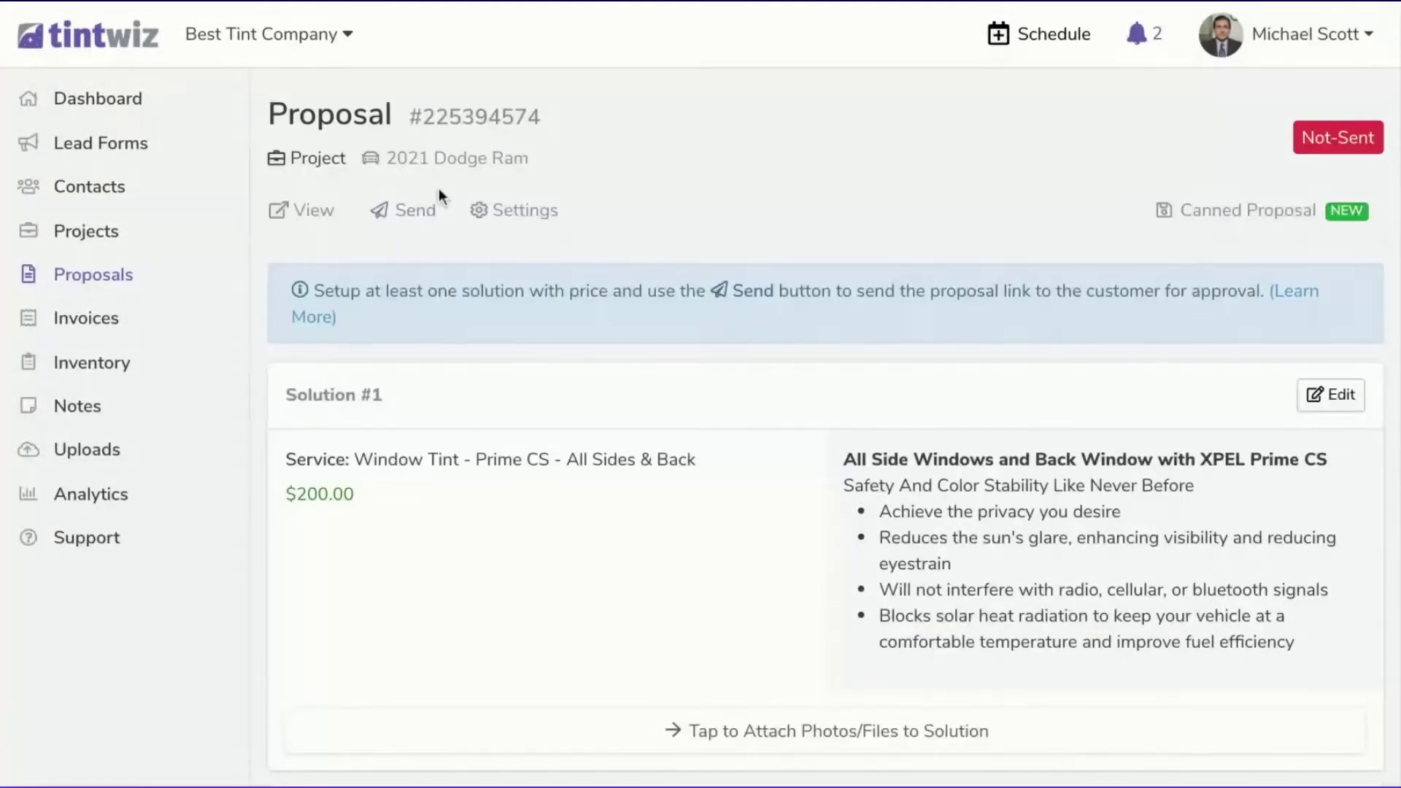
Save the proposal as canned proposal 'Tint 3 Options - All sides and back', then return to the Dashboard.
click(1231, 214)
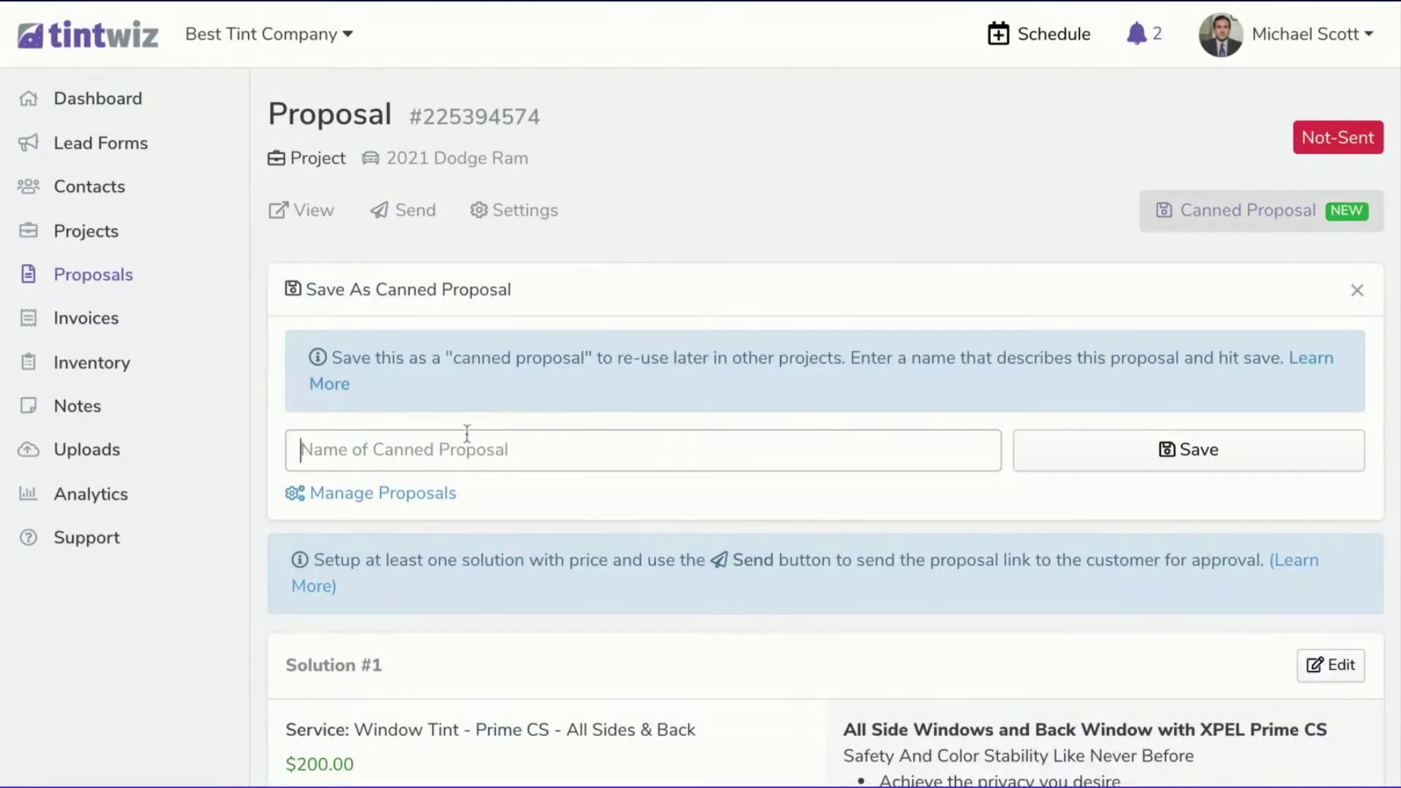
text(Tint 3 )
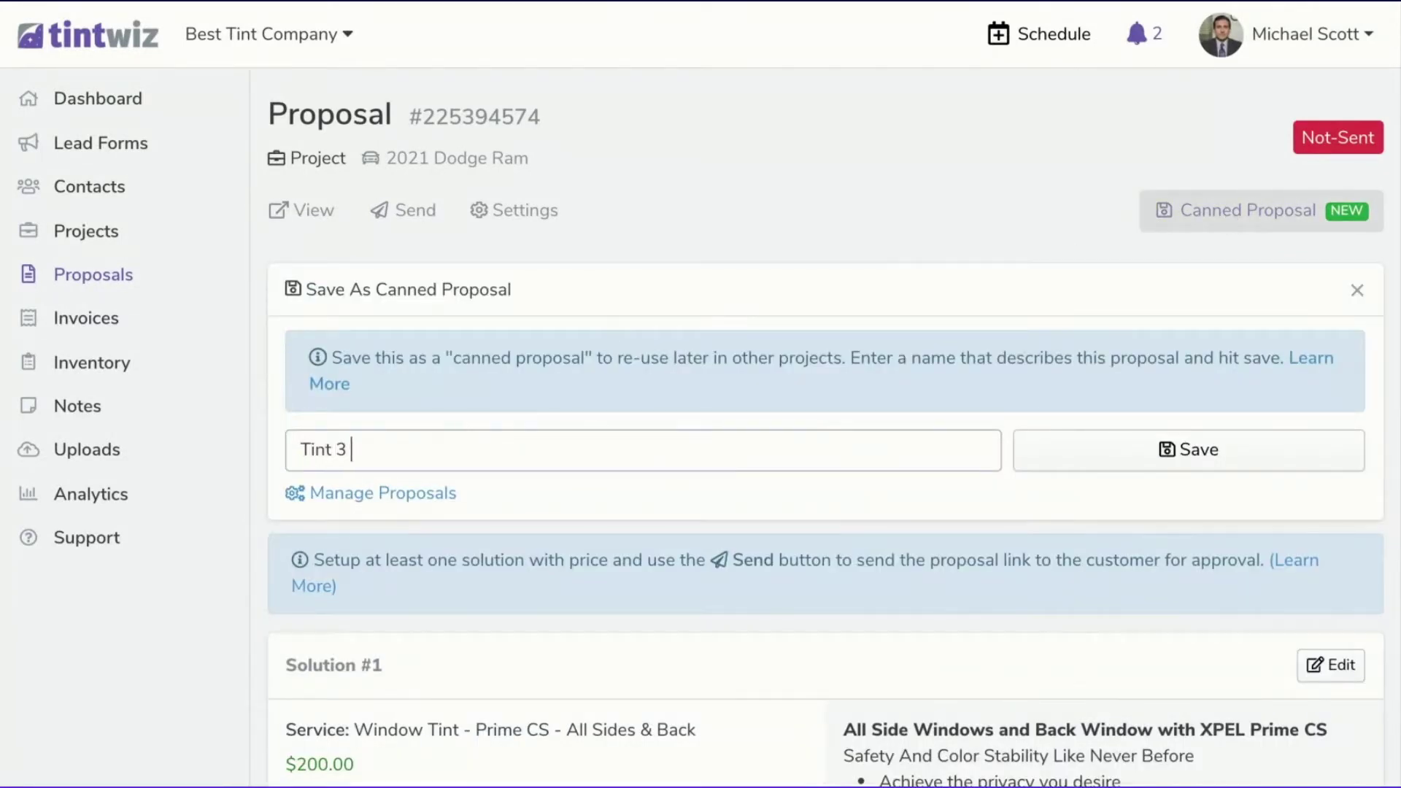
text(Options - All sides and back)
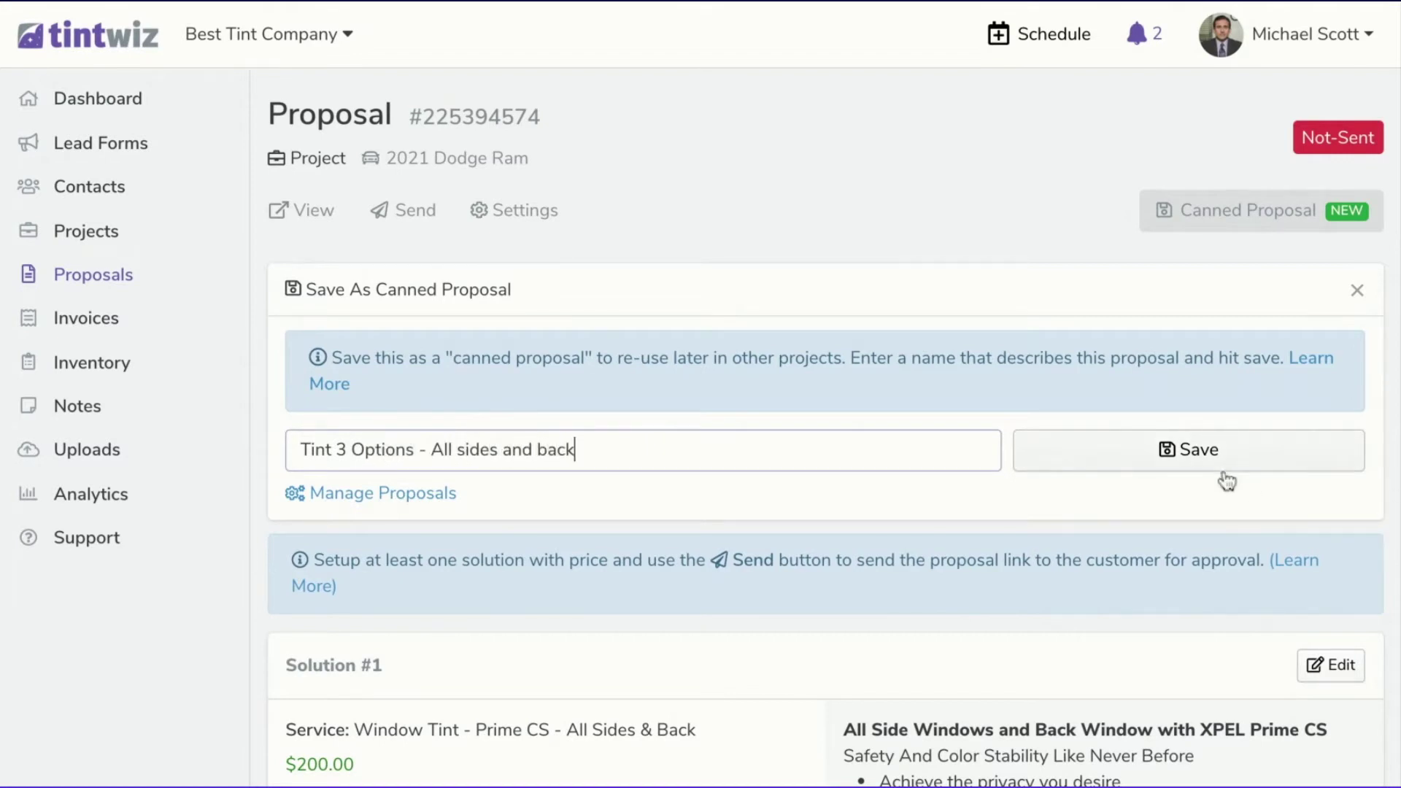
click(1222, 476)
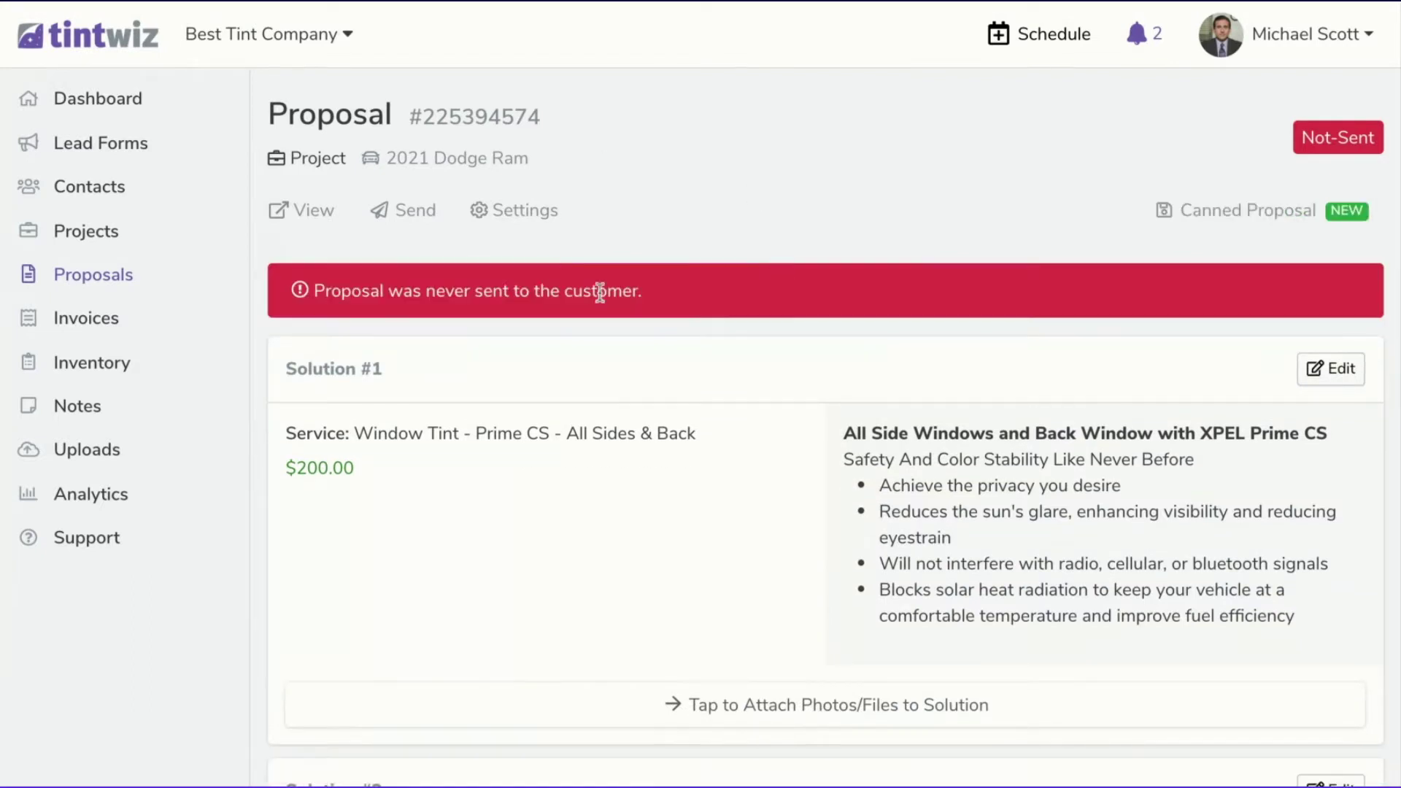
click(145, 53)
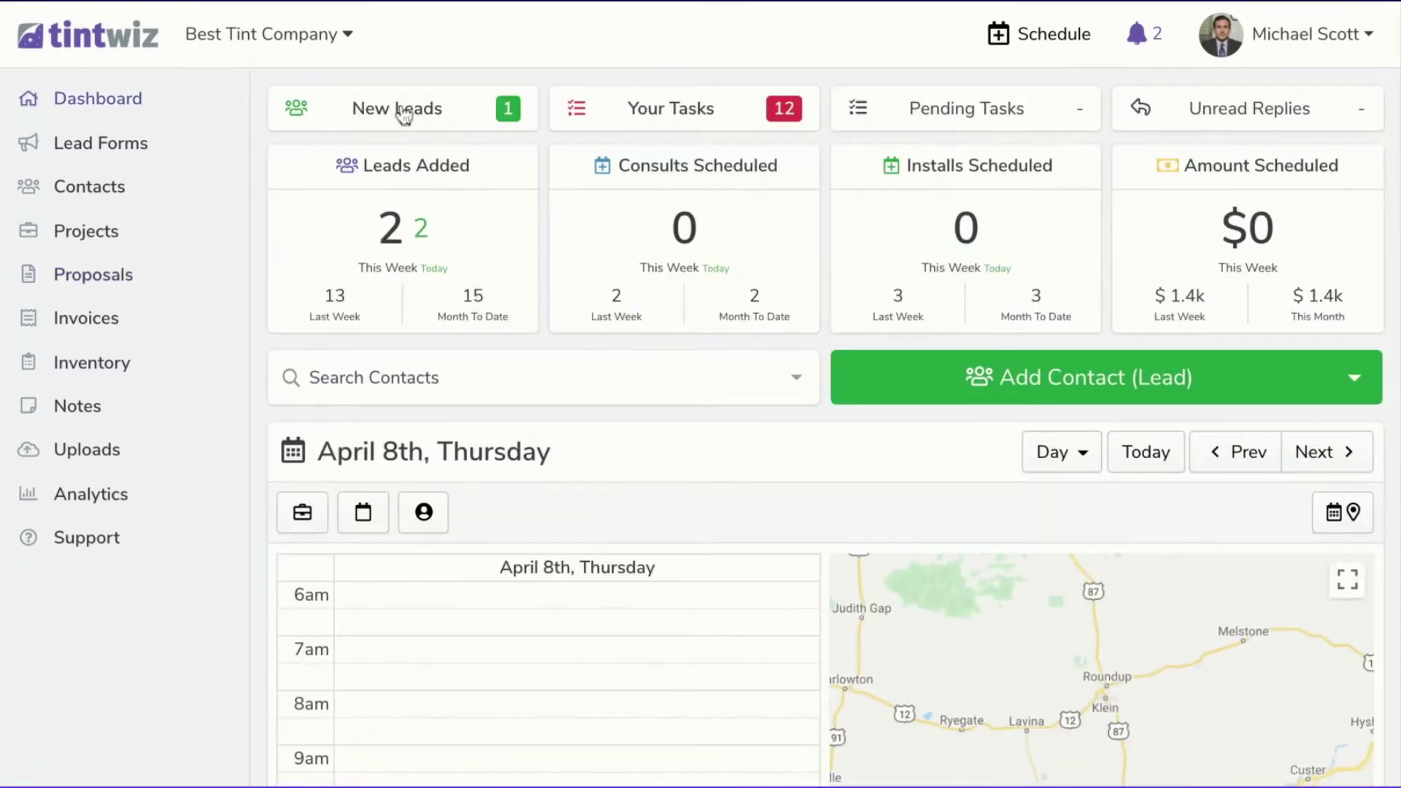
From New Leads, create an Automotive project for the lead's 2018 BMW M3.
click(402, 113)
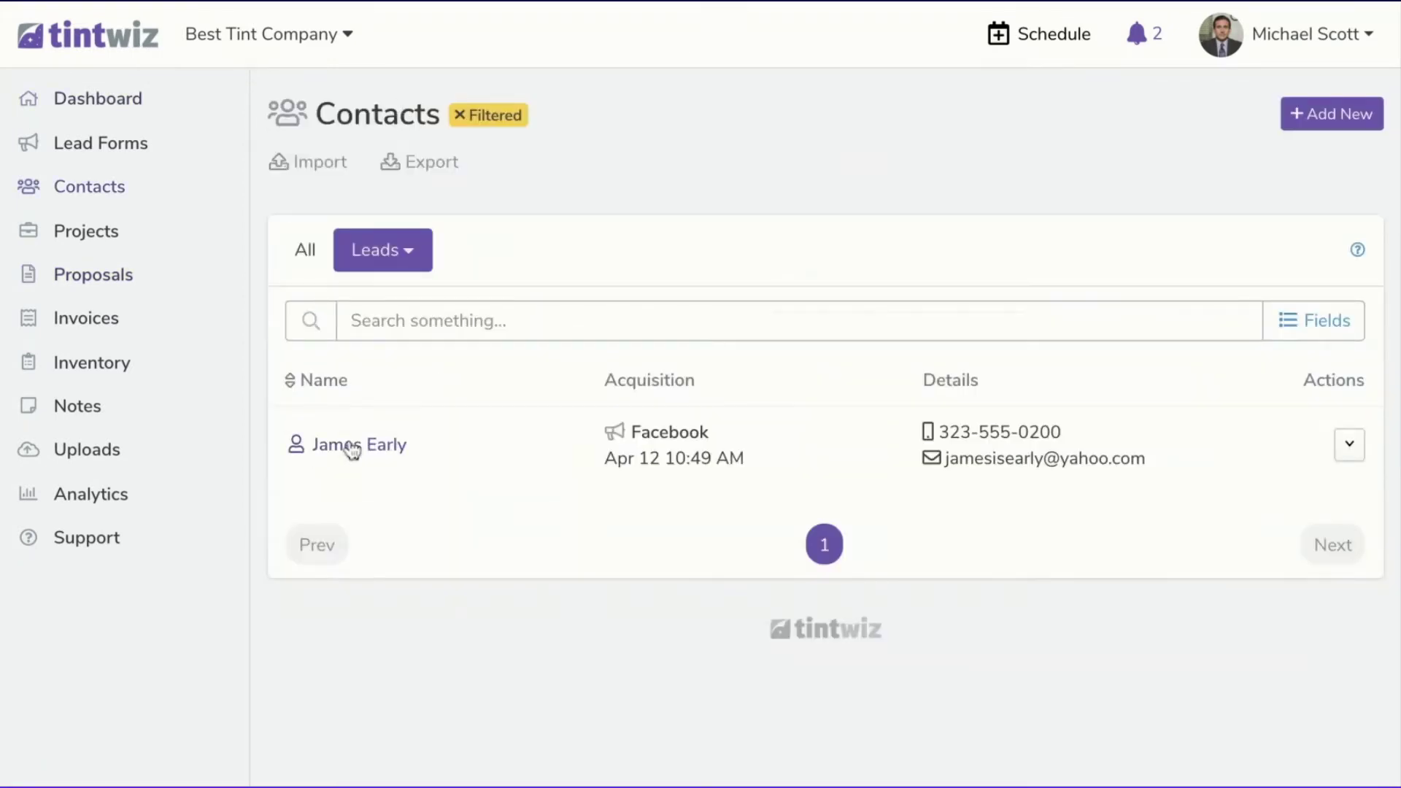
click(352, 446)
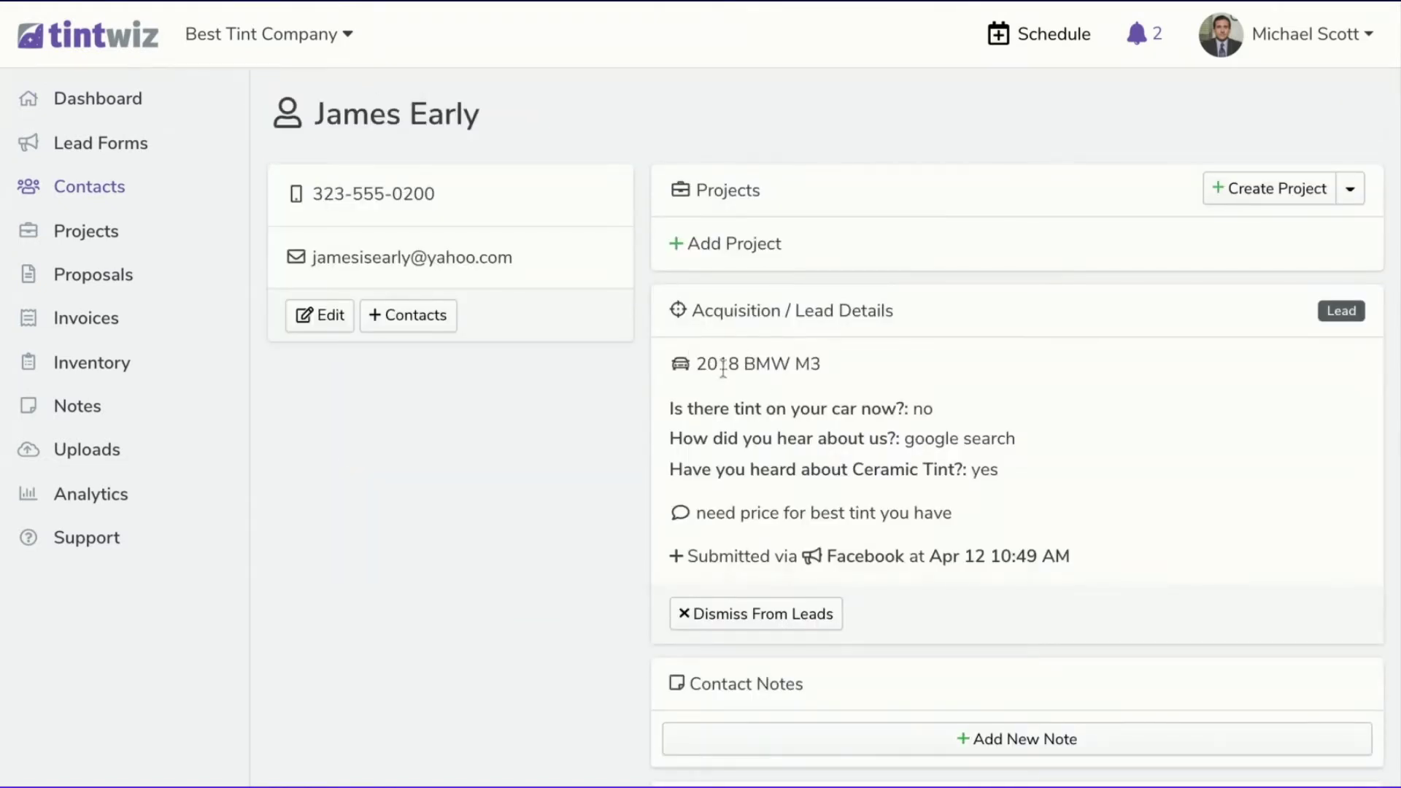
triple_click(700, 362)
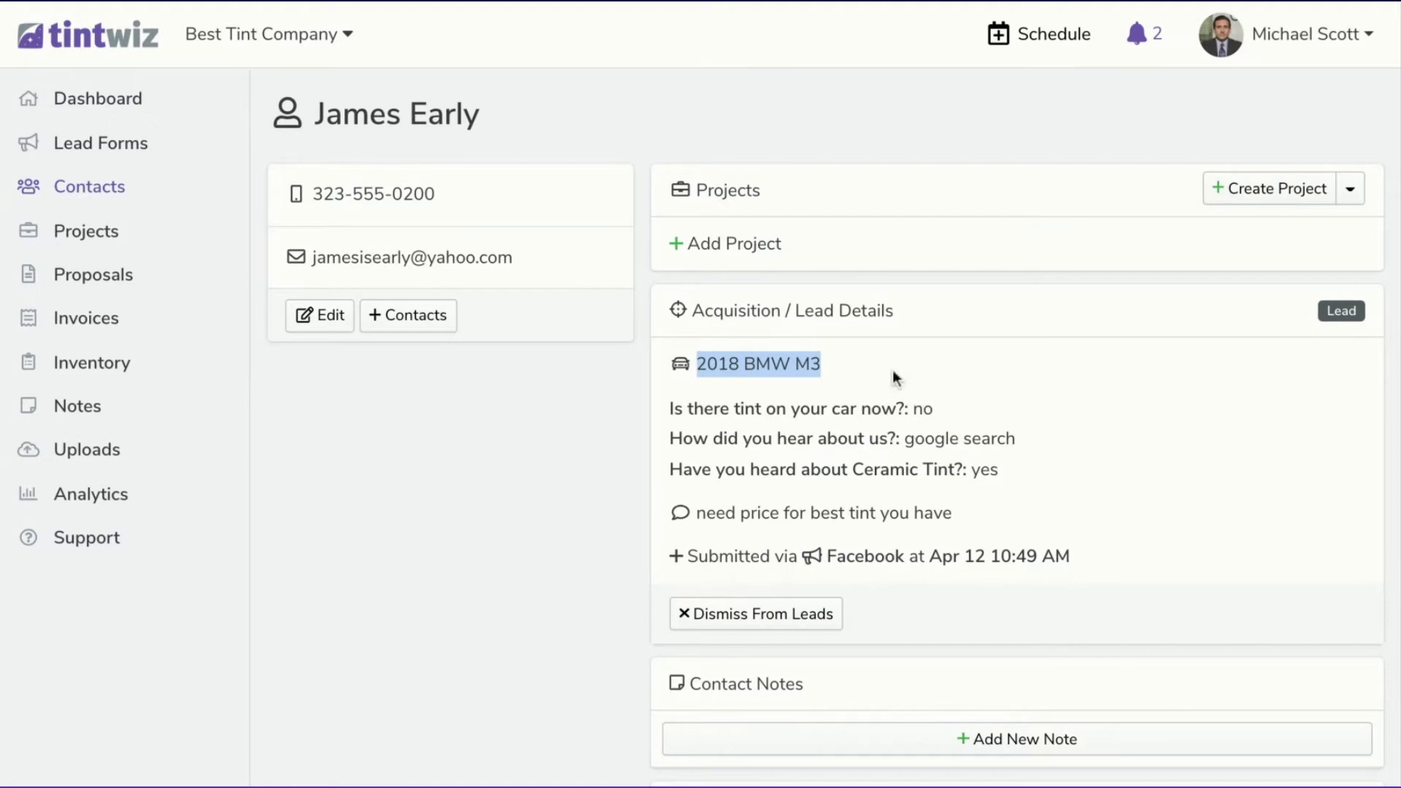
click(743, 248)
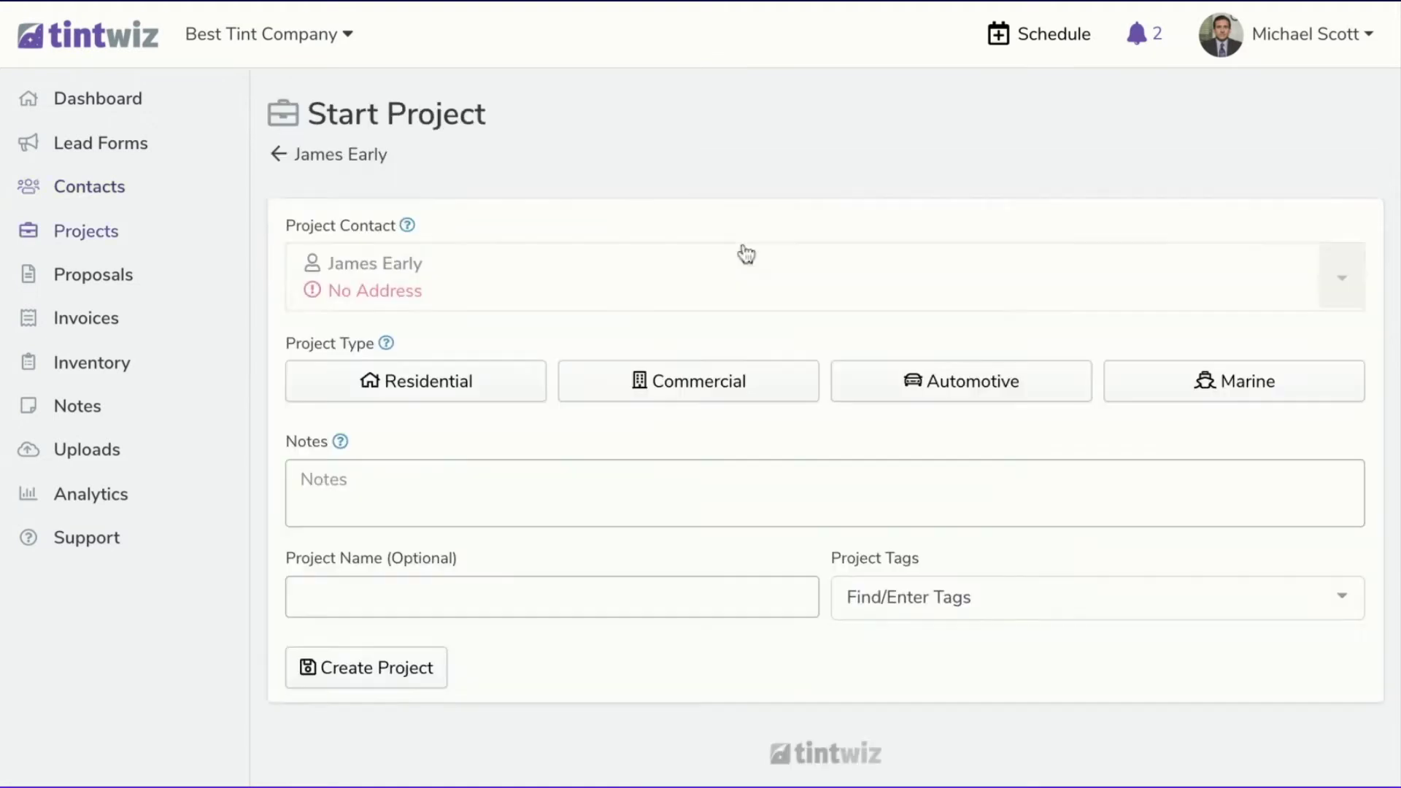
click(885, 379)
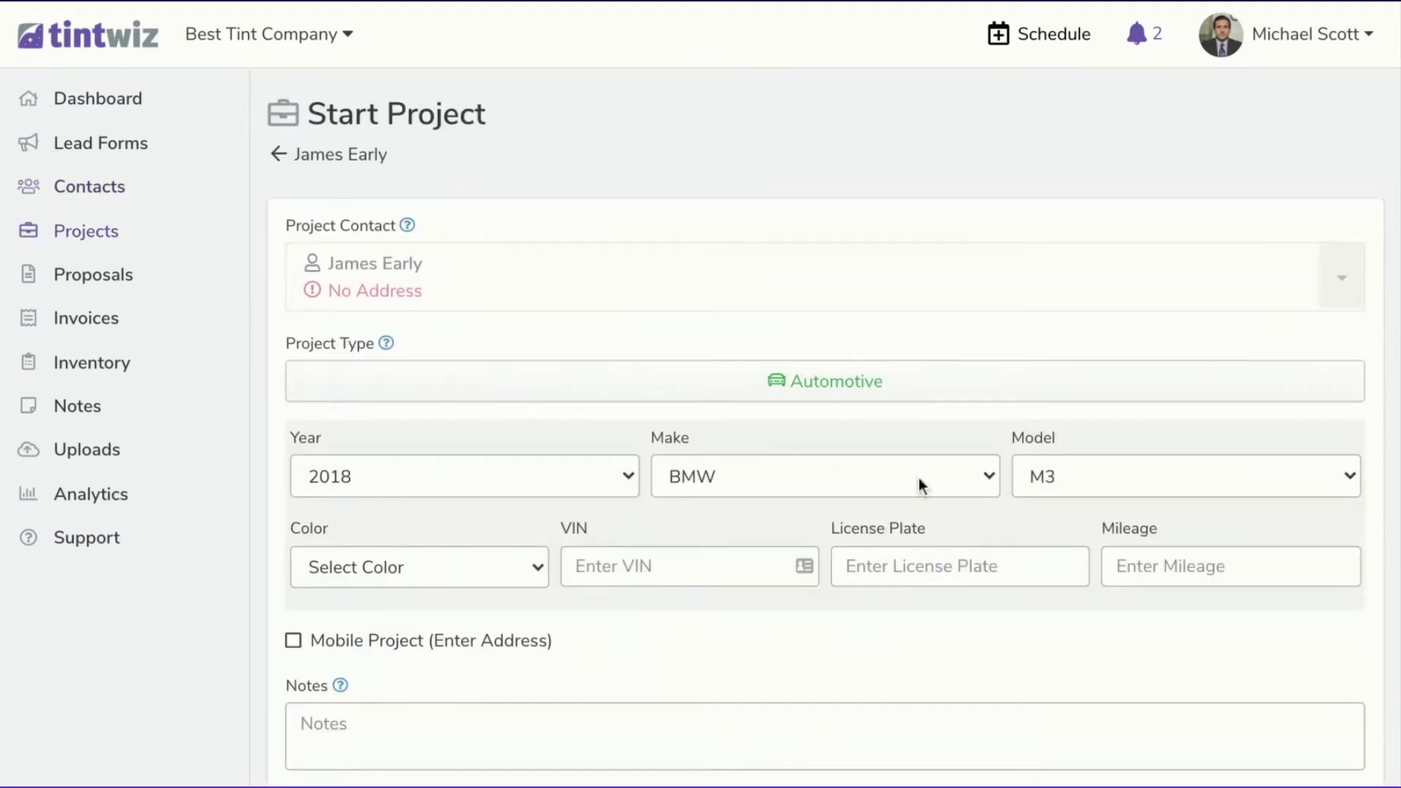
scroll(916, 483, down, 4)
click(418, 658)
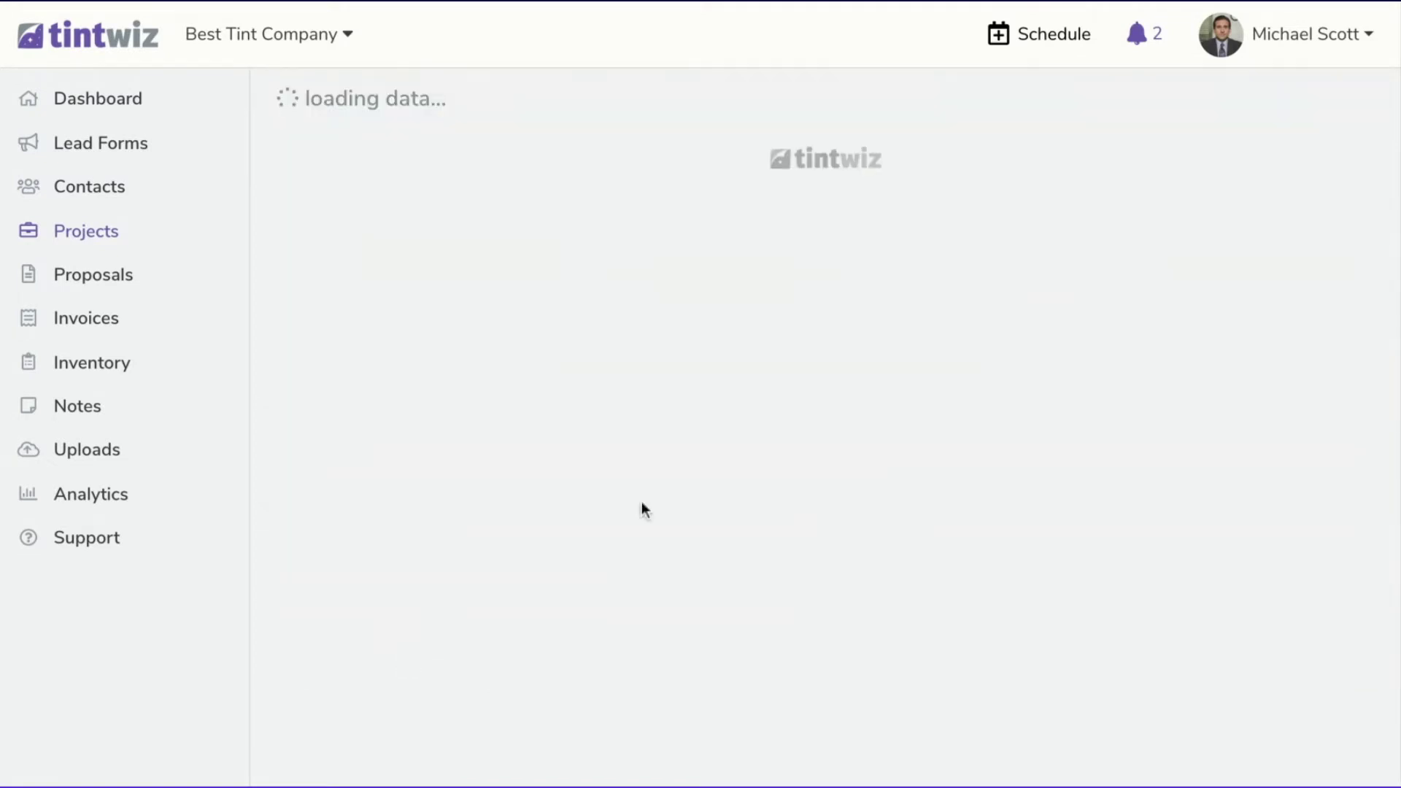
Create a proposal from canned 'Tint 3 Options - All sides and back' and go to its sending page.
scroll(887, 398, down, 4)
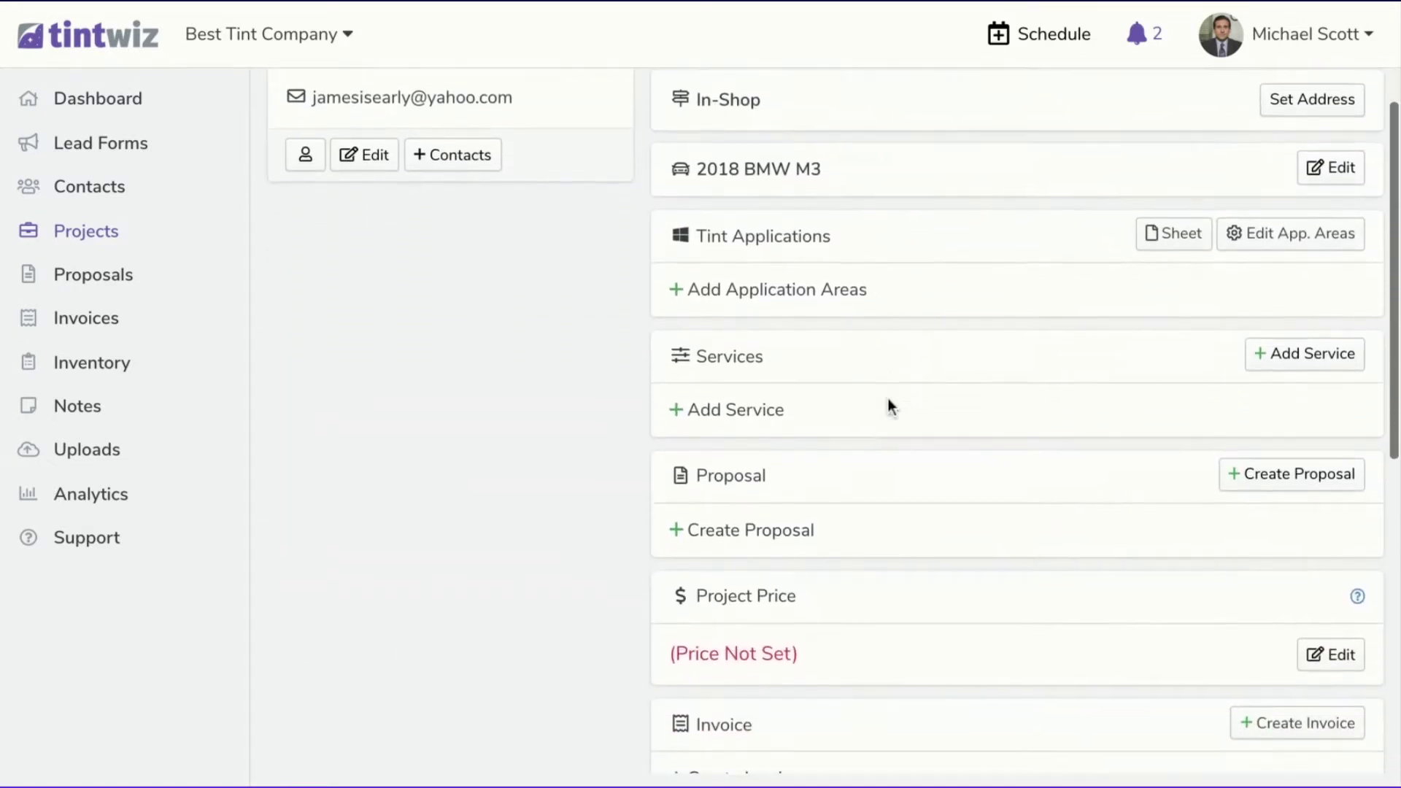
scroll(782, 392, down, 1)
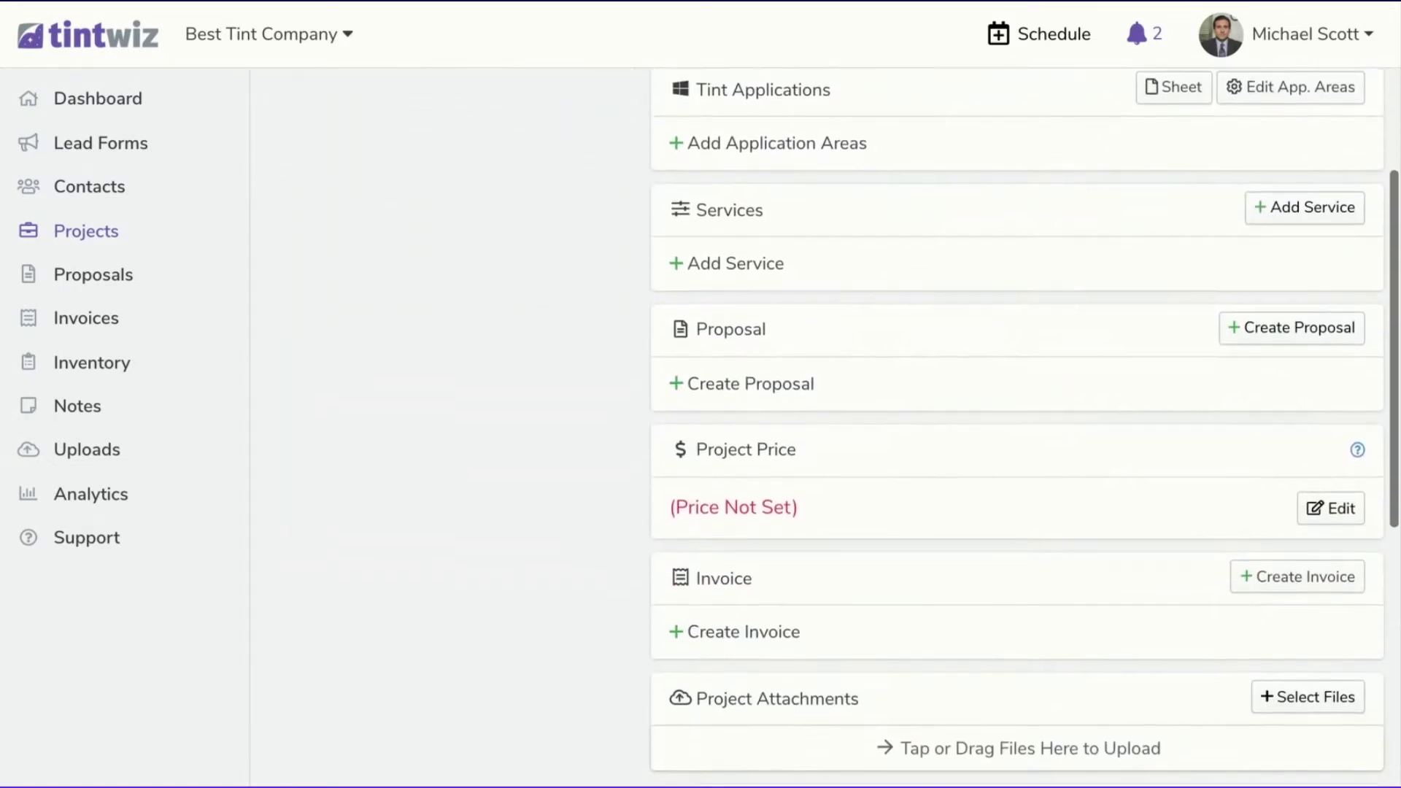
click(782, 392)
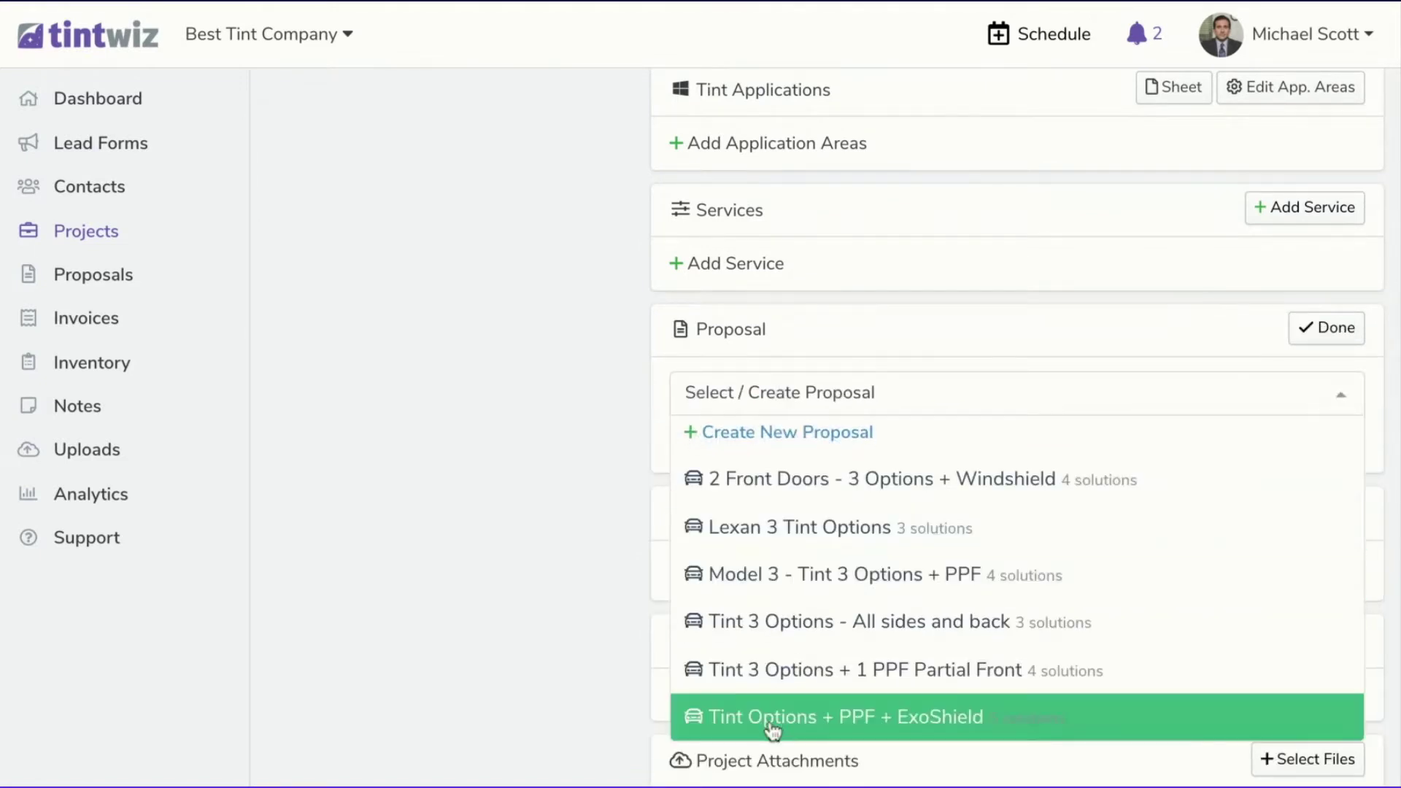
click(788, 629)
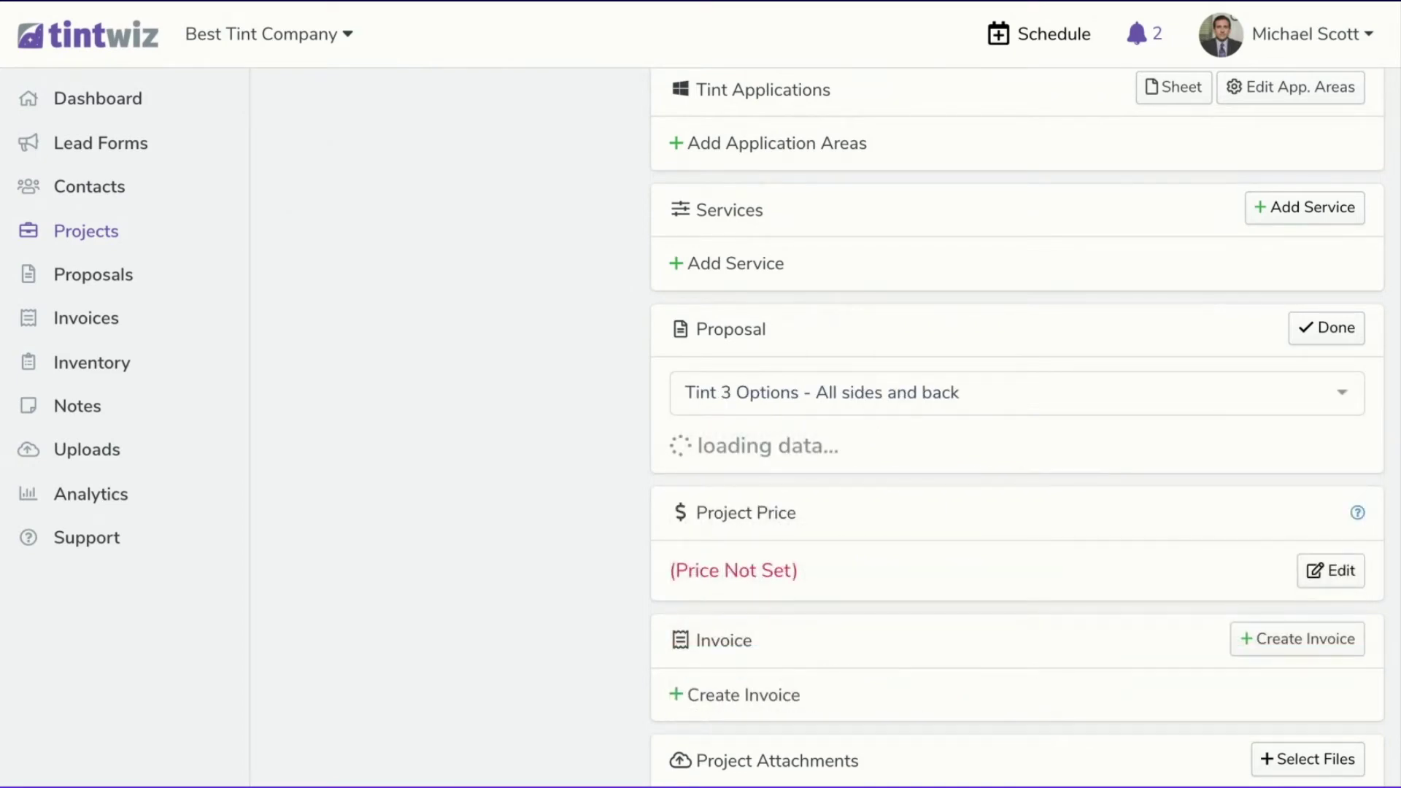
click(1352, 394)
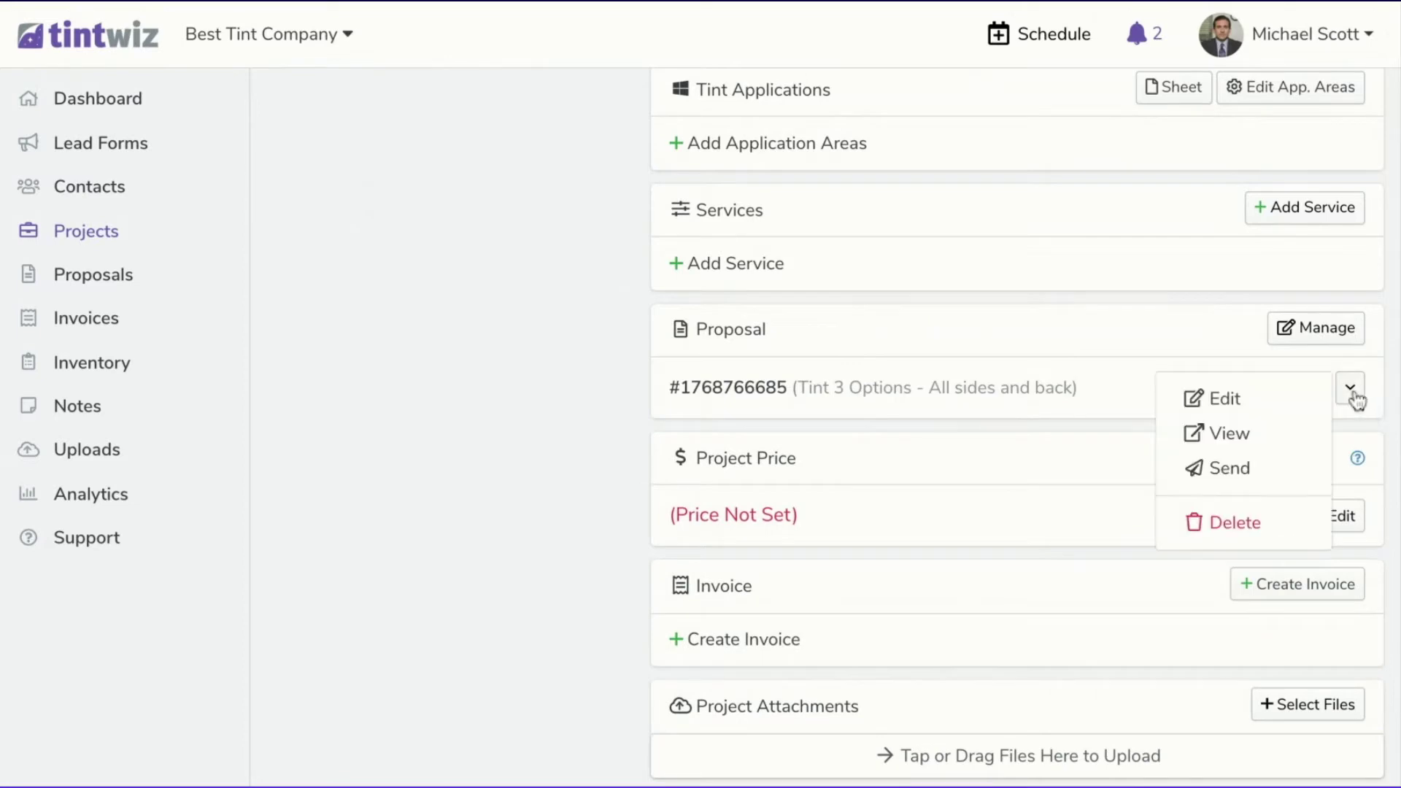
click(1225, 483)
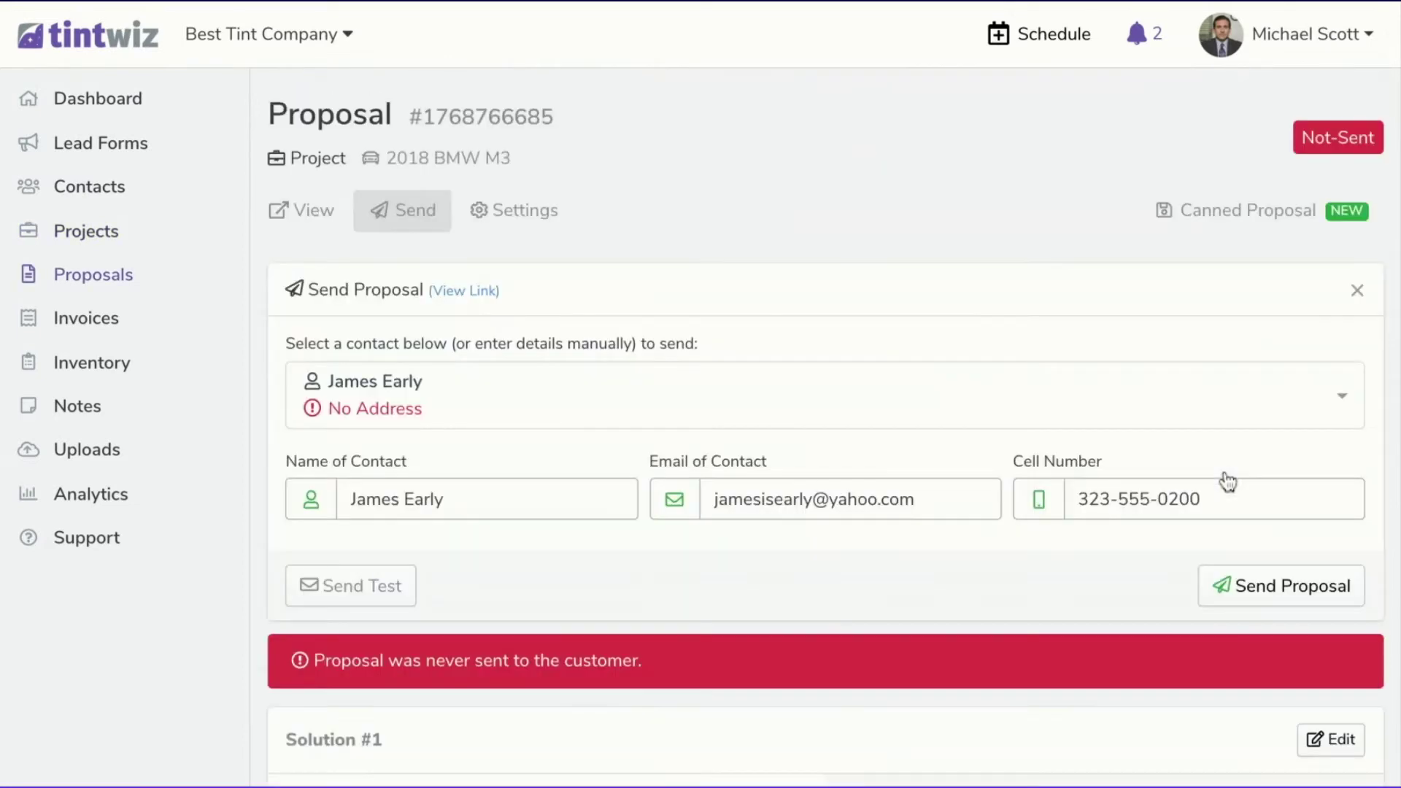
Send the proposal to the customer, confirm, and return to the 2018 BMW M3 project page.
click(1268, 595)
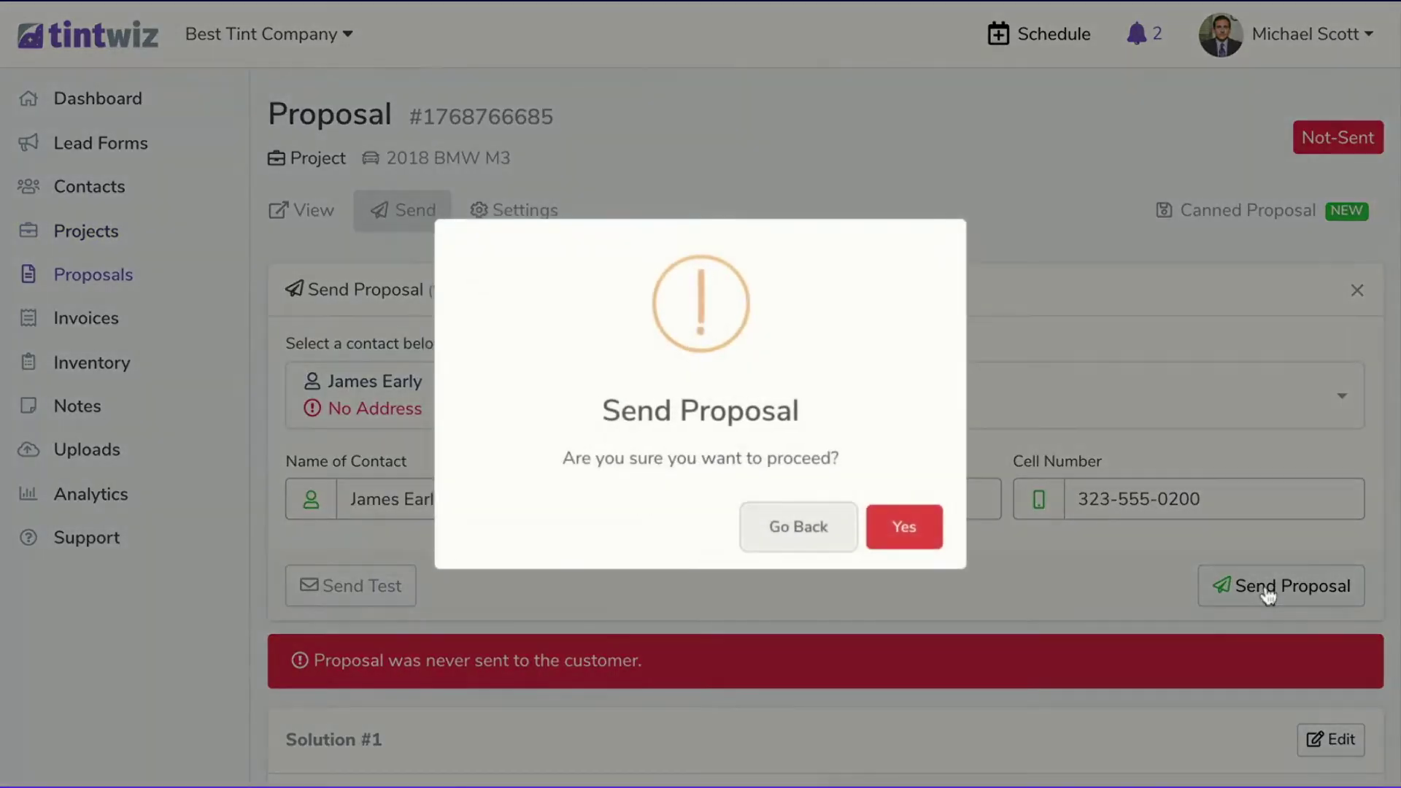
click(918, 525)
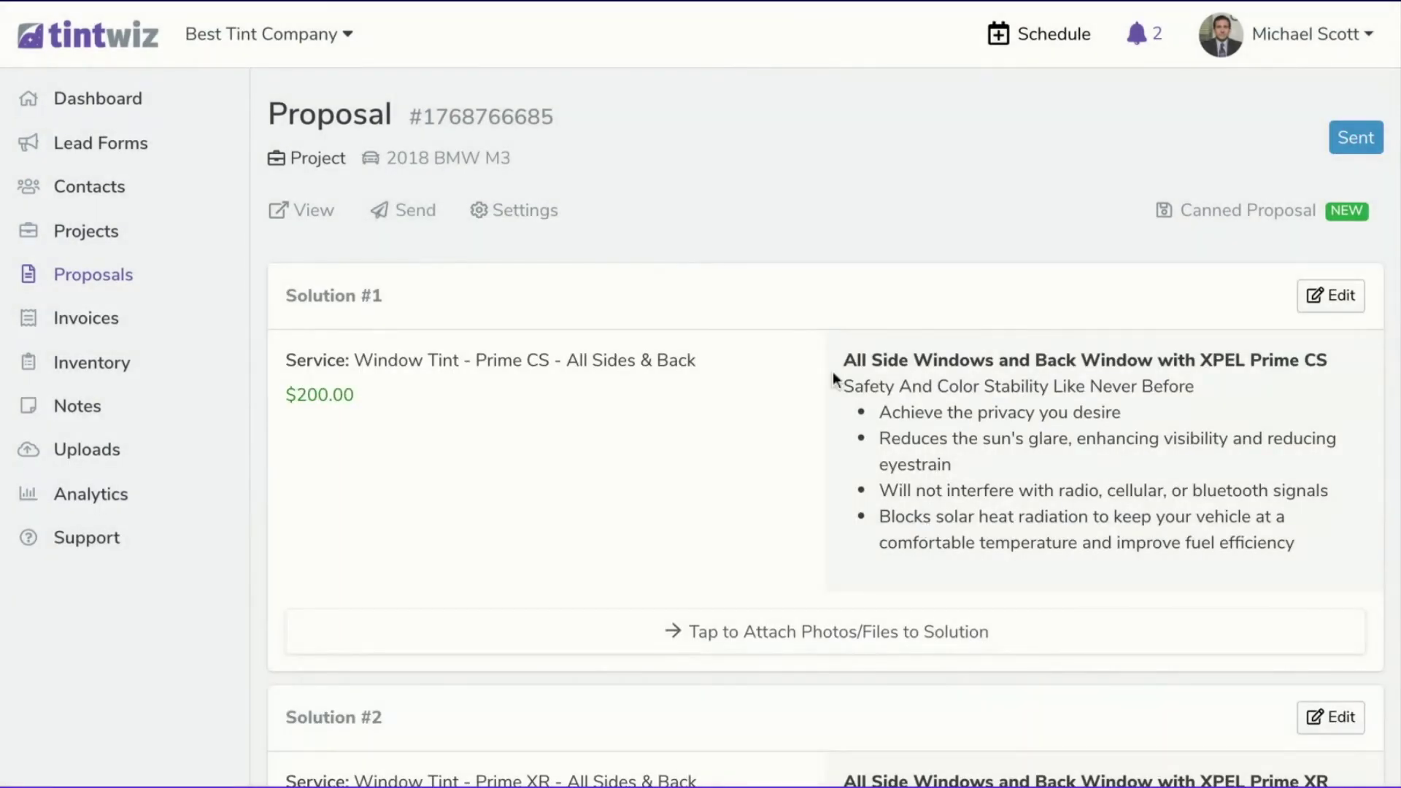
scroll(833, 373, down, 4)
scroll(833, 370, down, 6)
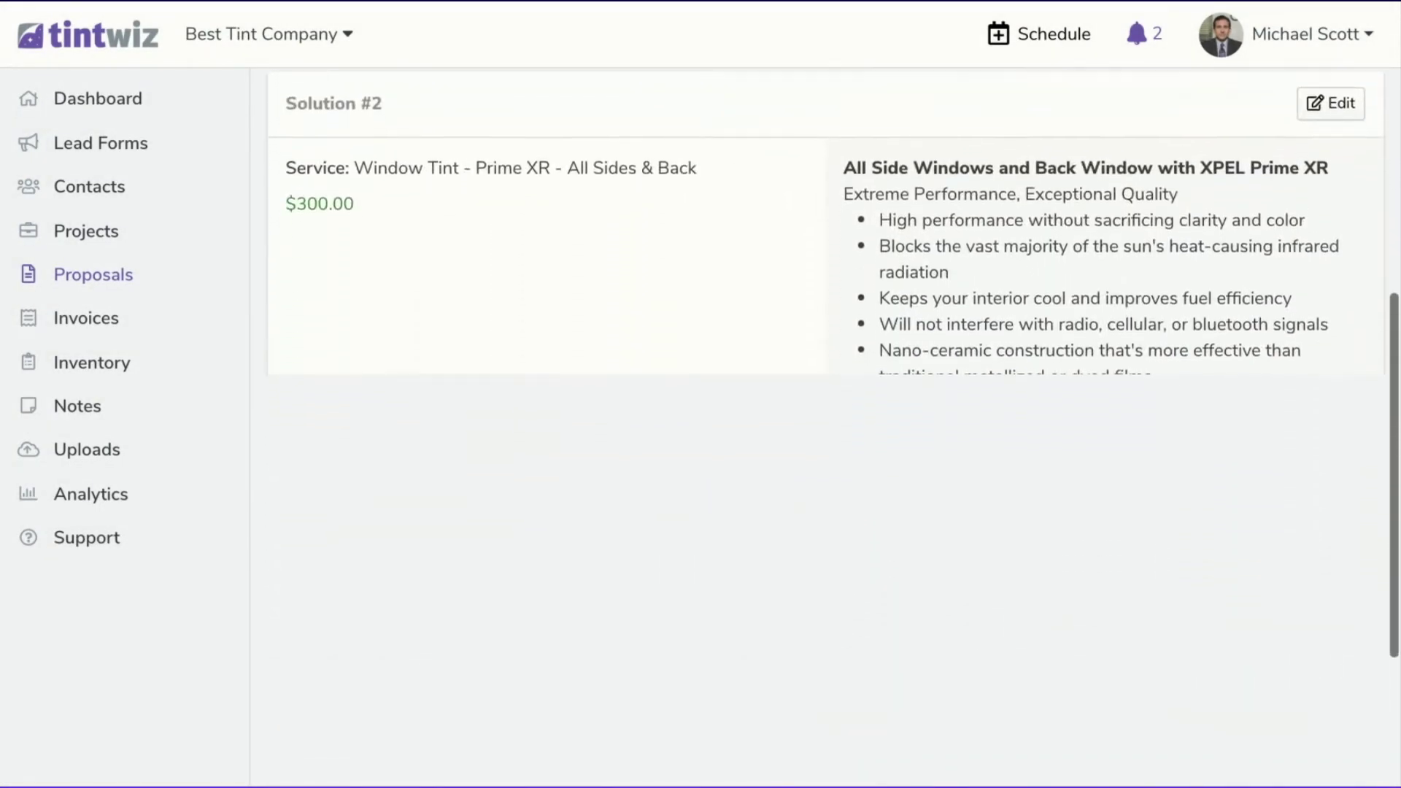
scroll(833, 371, up, 5)
scroll(467, 238, up, 5)
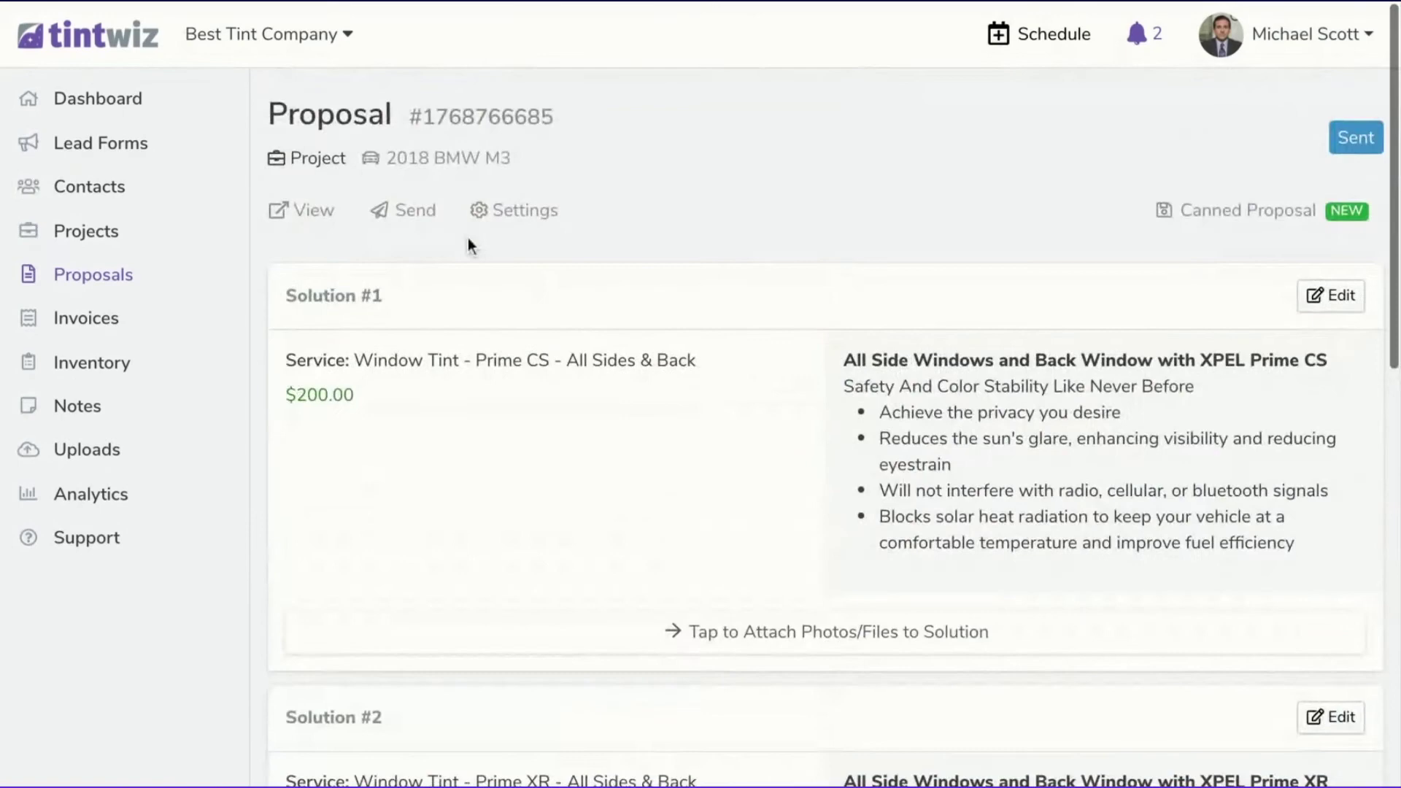
click(330, 156)
scroll(958, 342, down, 4)
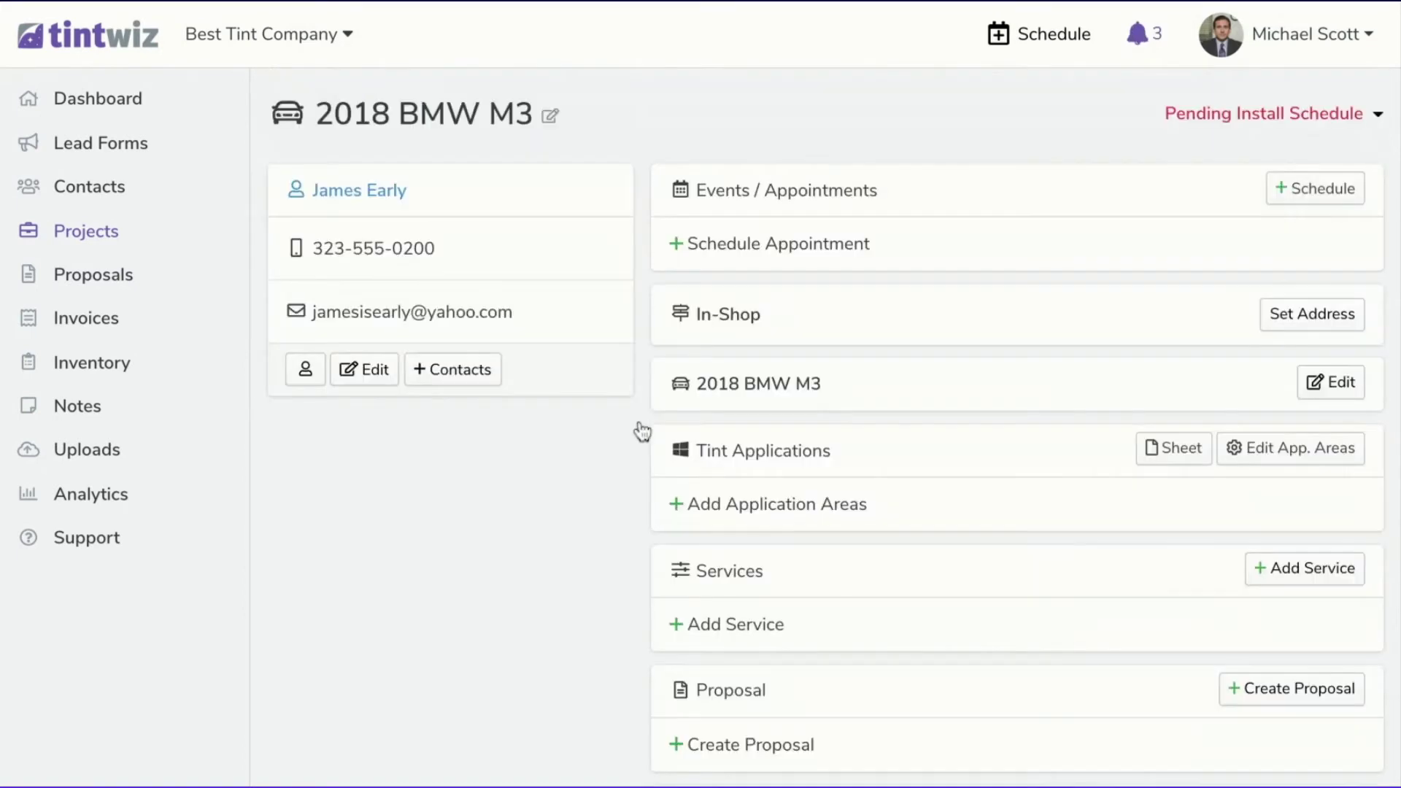
Create an invoice for the BMW M3 project, prefilled with the Prime XR tint line totalling $328.50.
scroll(870, 432, down, 3)
scroll(871, 432, up, 2)
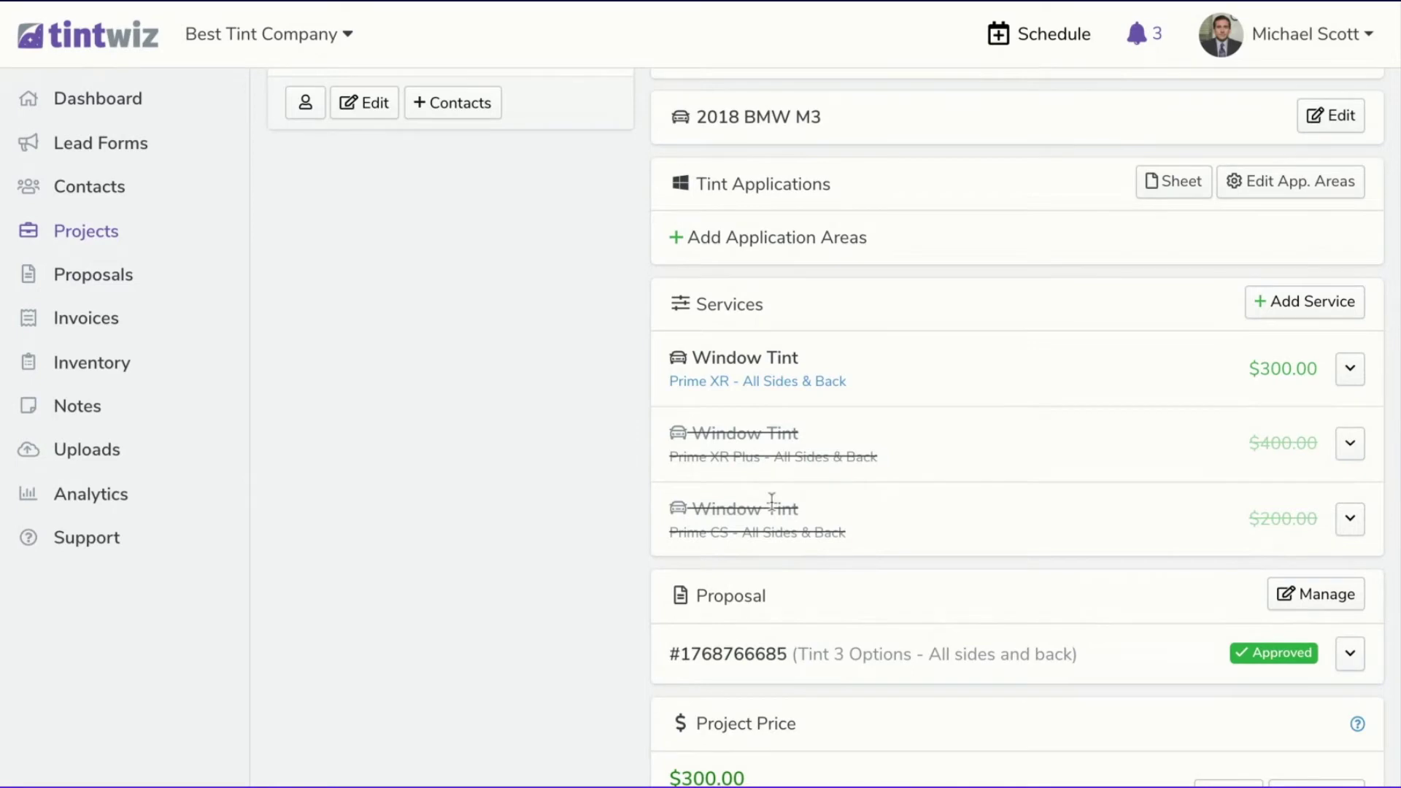
scroll(771, 502, down, 2)
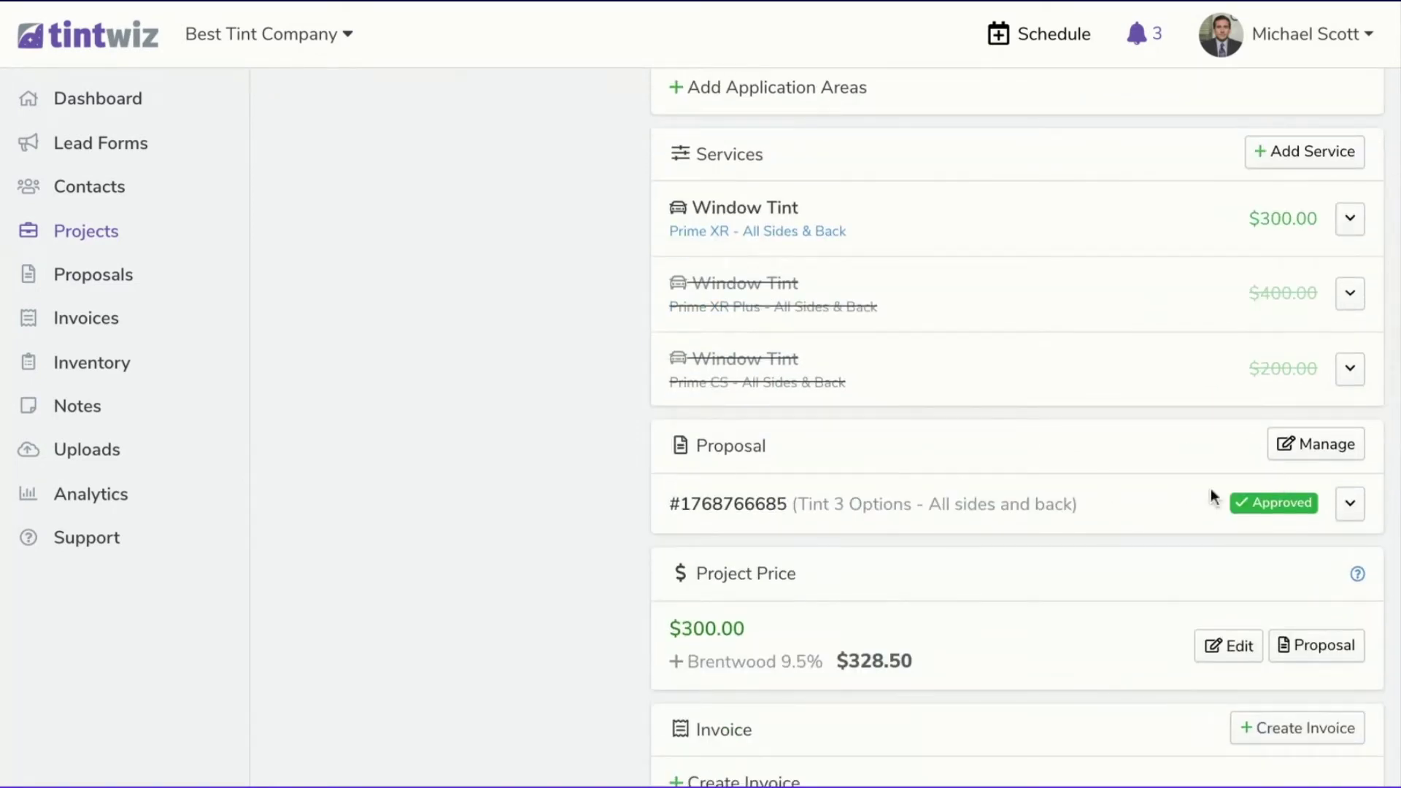
scroll(922, 498, down, 1)
scroll(1023, 529, down, 1)
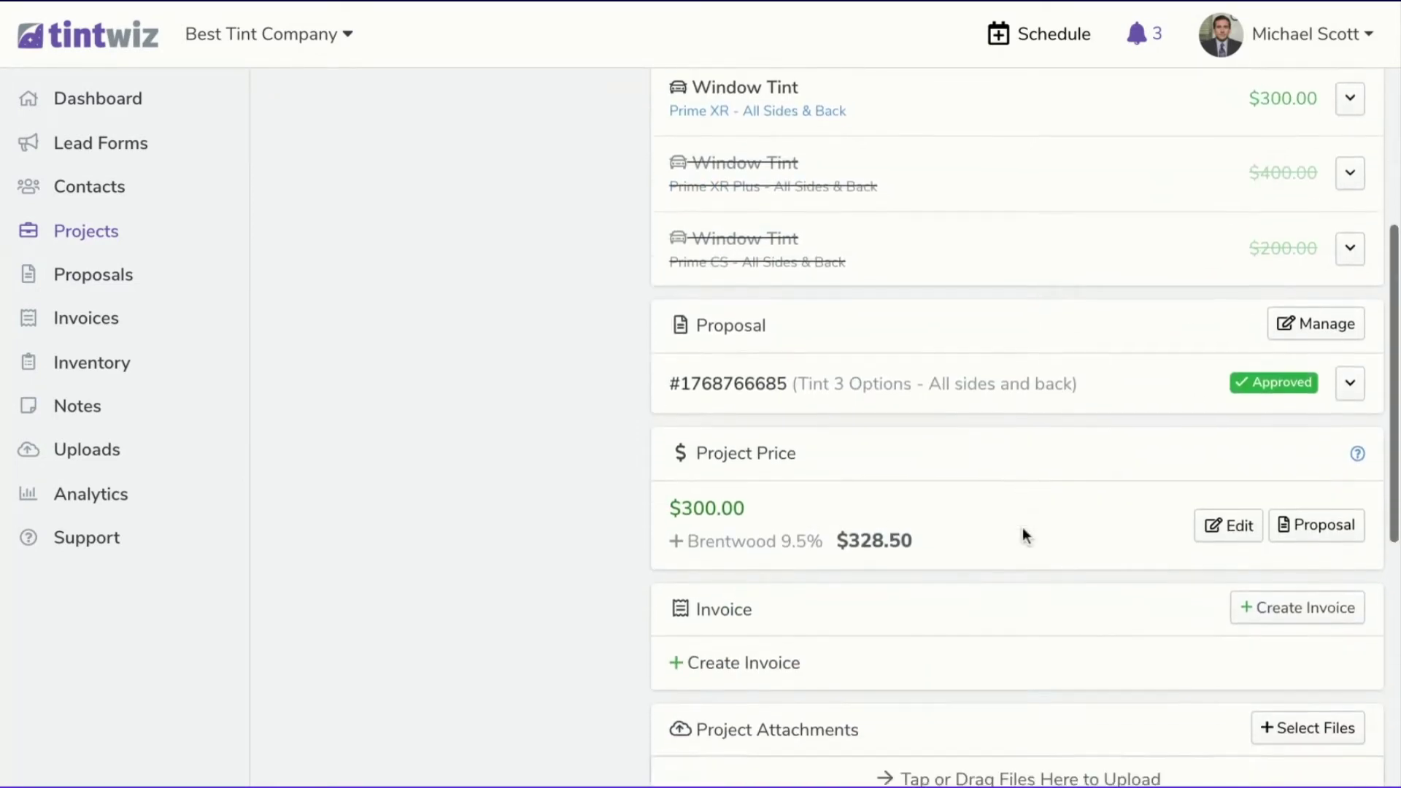
scroll(722, 491, down, 2)
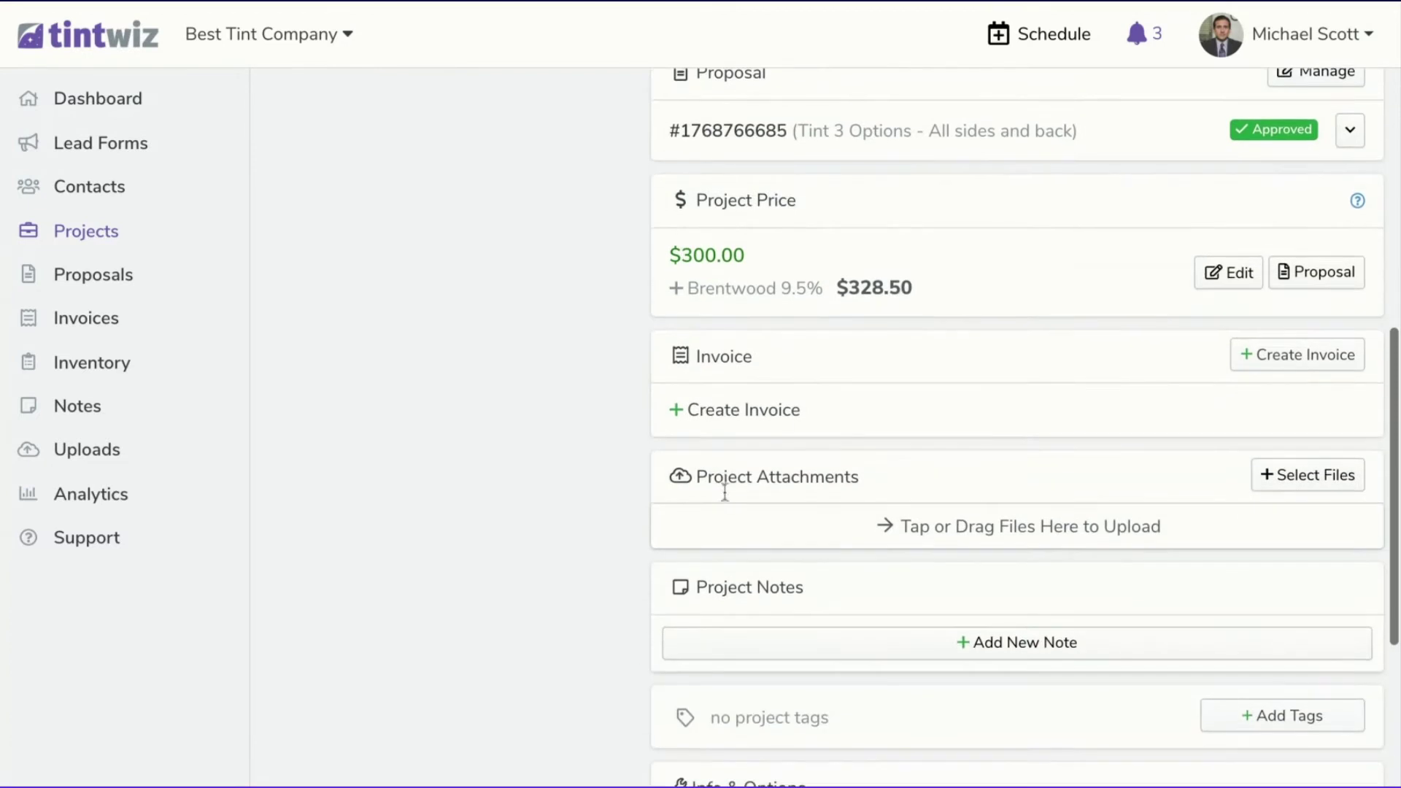
click(775, 417)
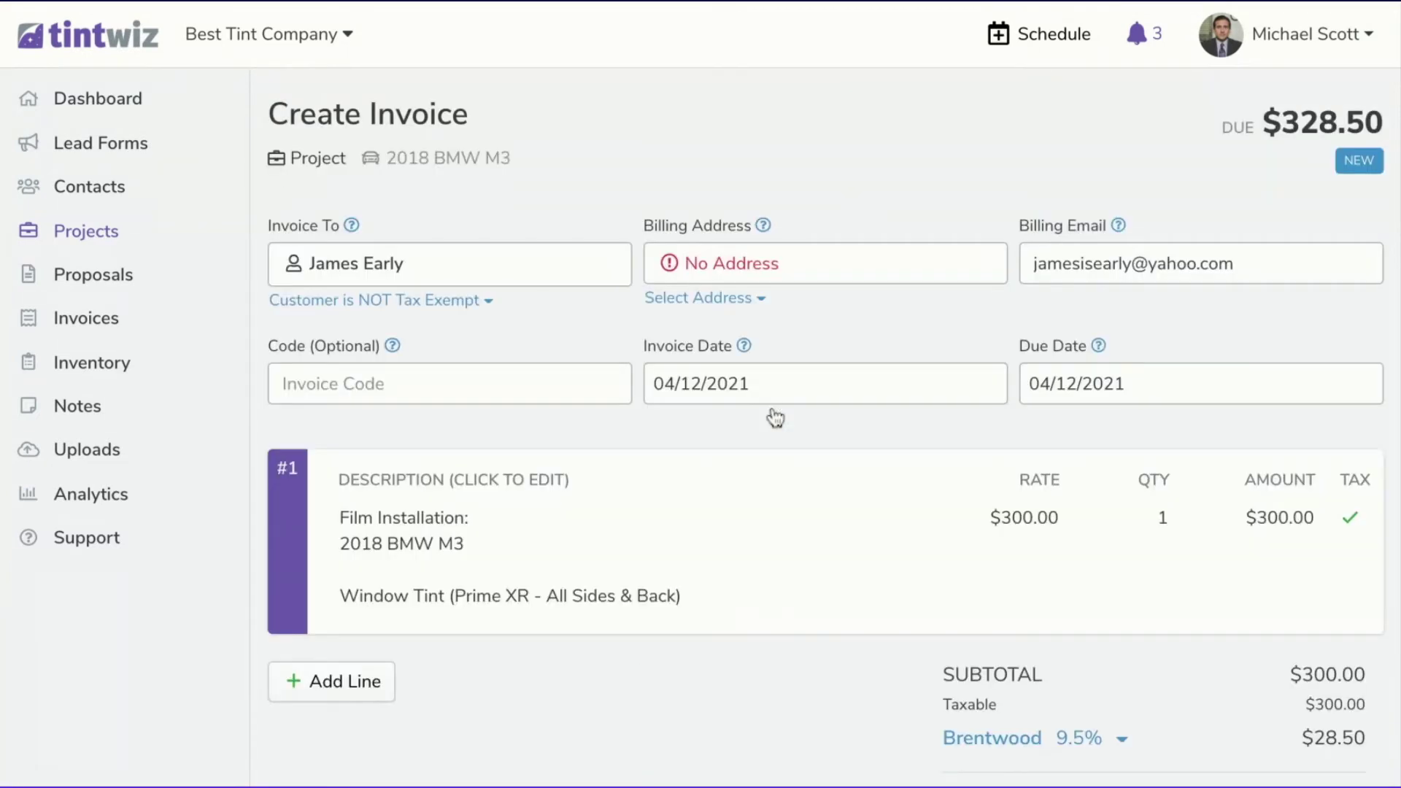
scroll(759, 416, down, 1)
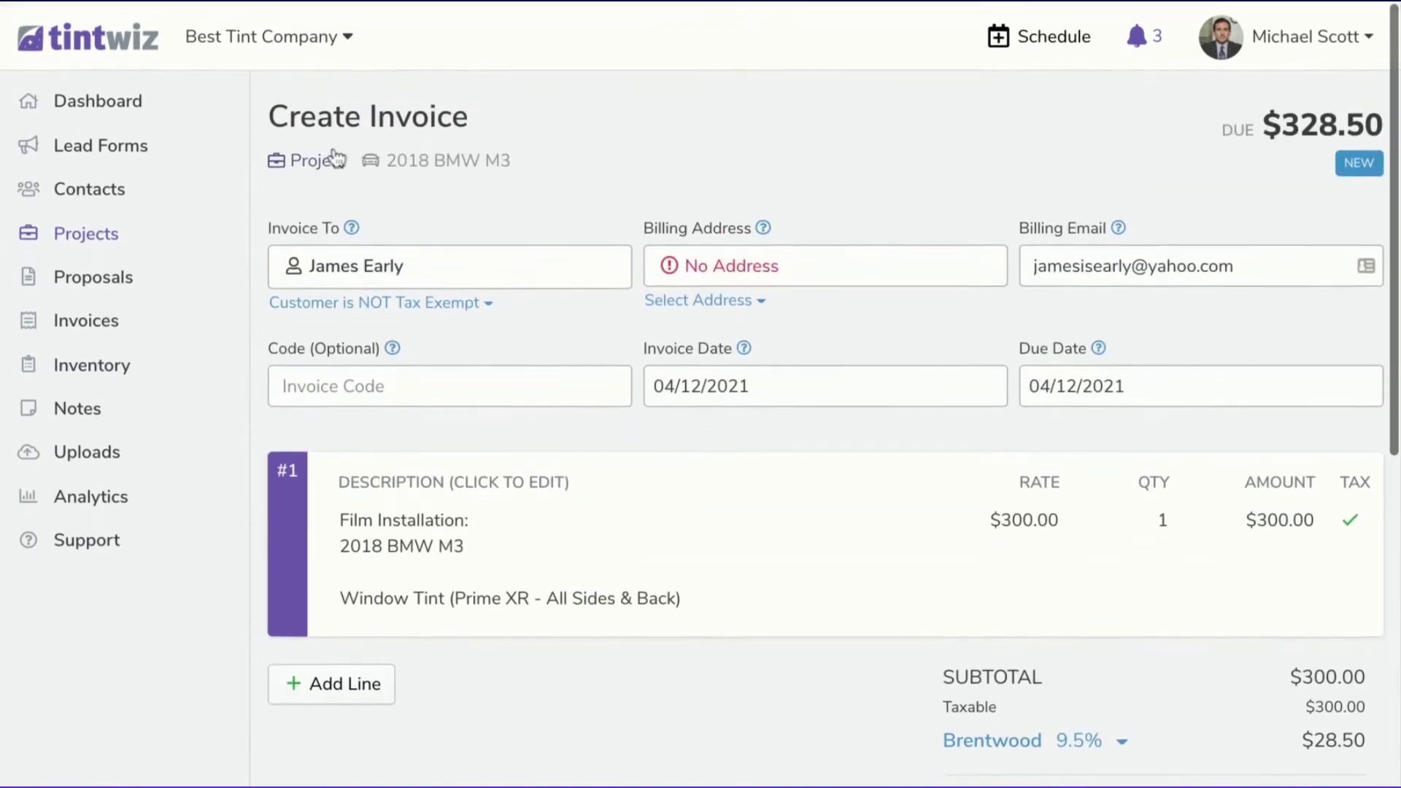
Back on the BMW M3 project, review the approved proposal and the $300.00 Prime XR service.
click(325, 135)
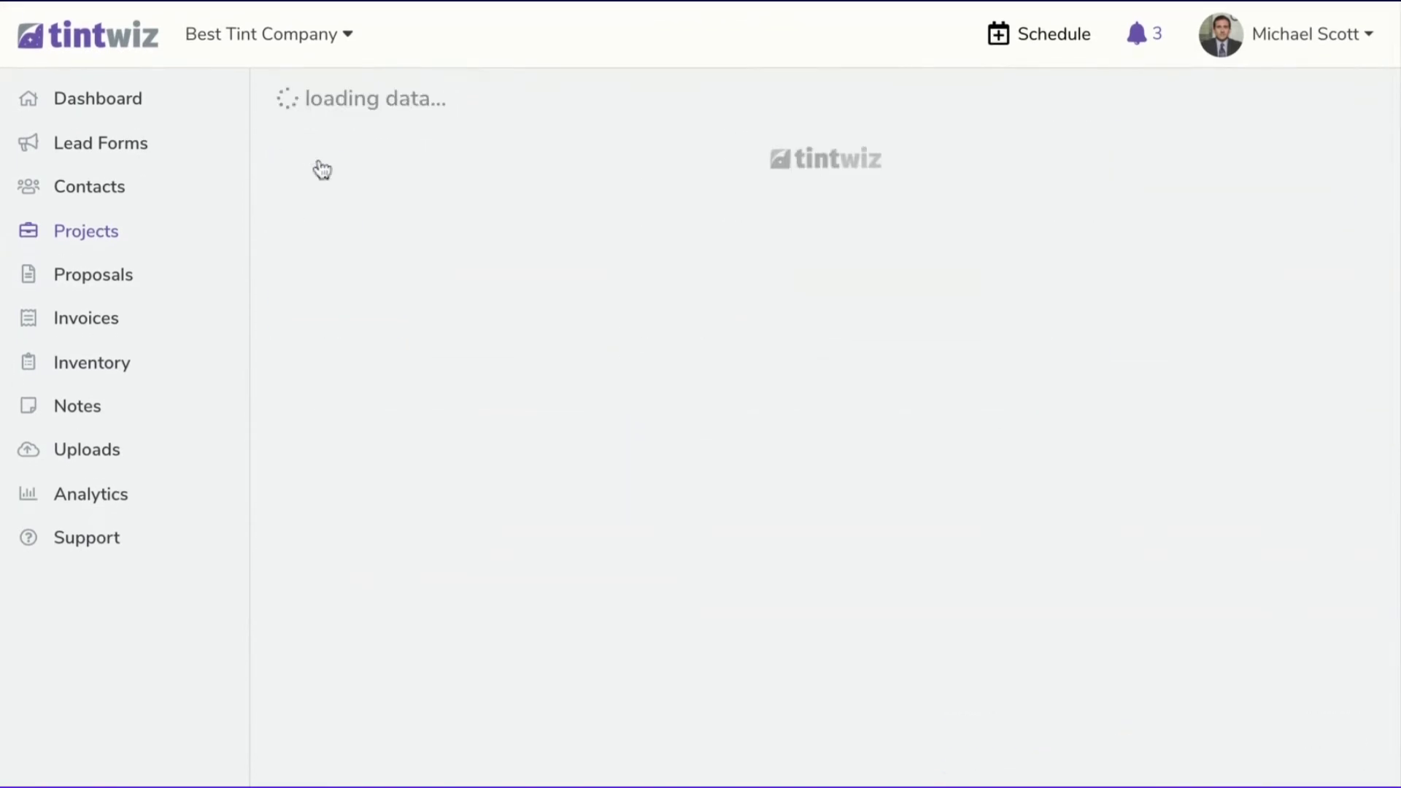
scroll(820, 403, down, 2)
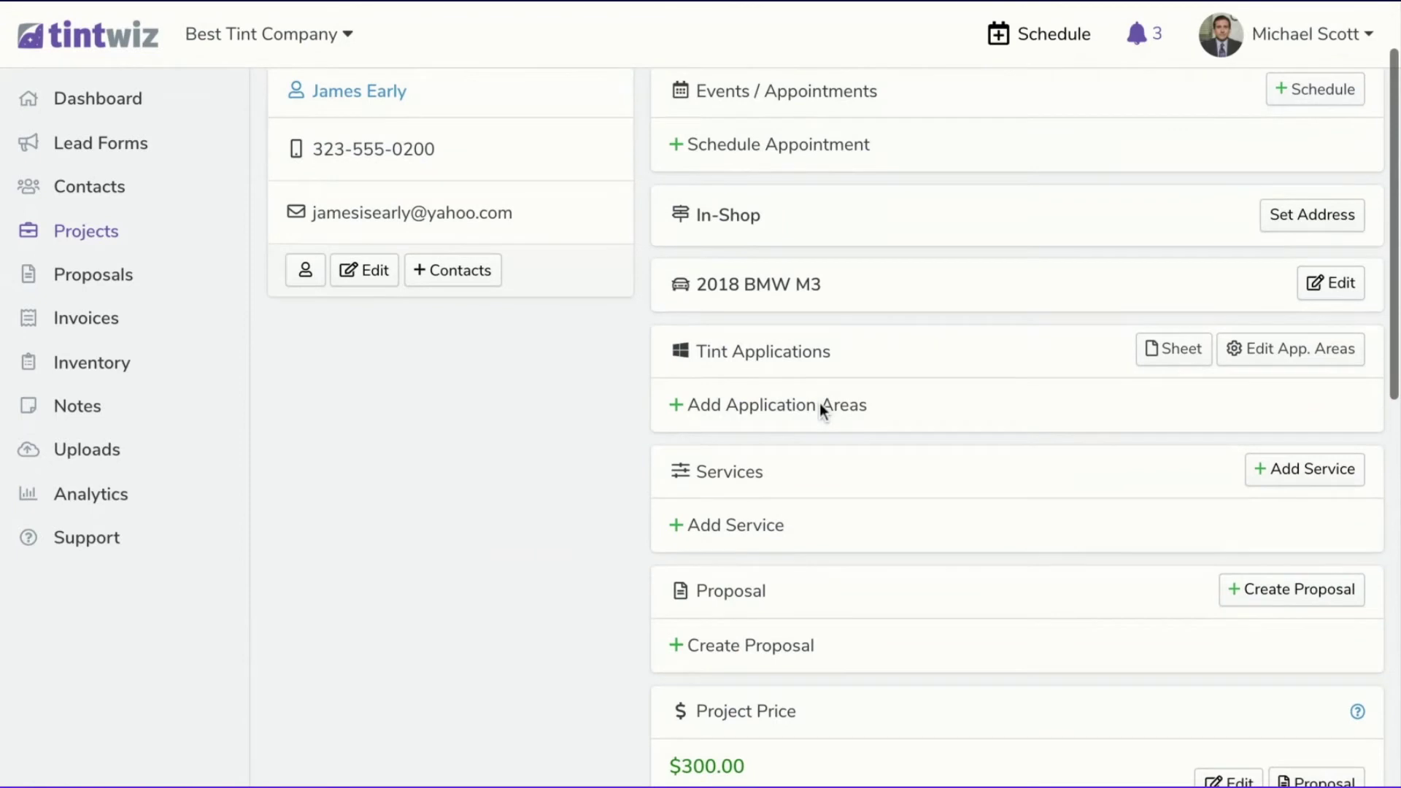
scroll(820, 503, down, 2)
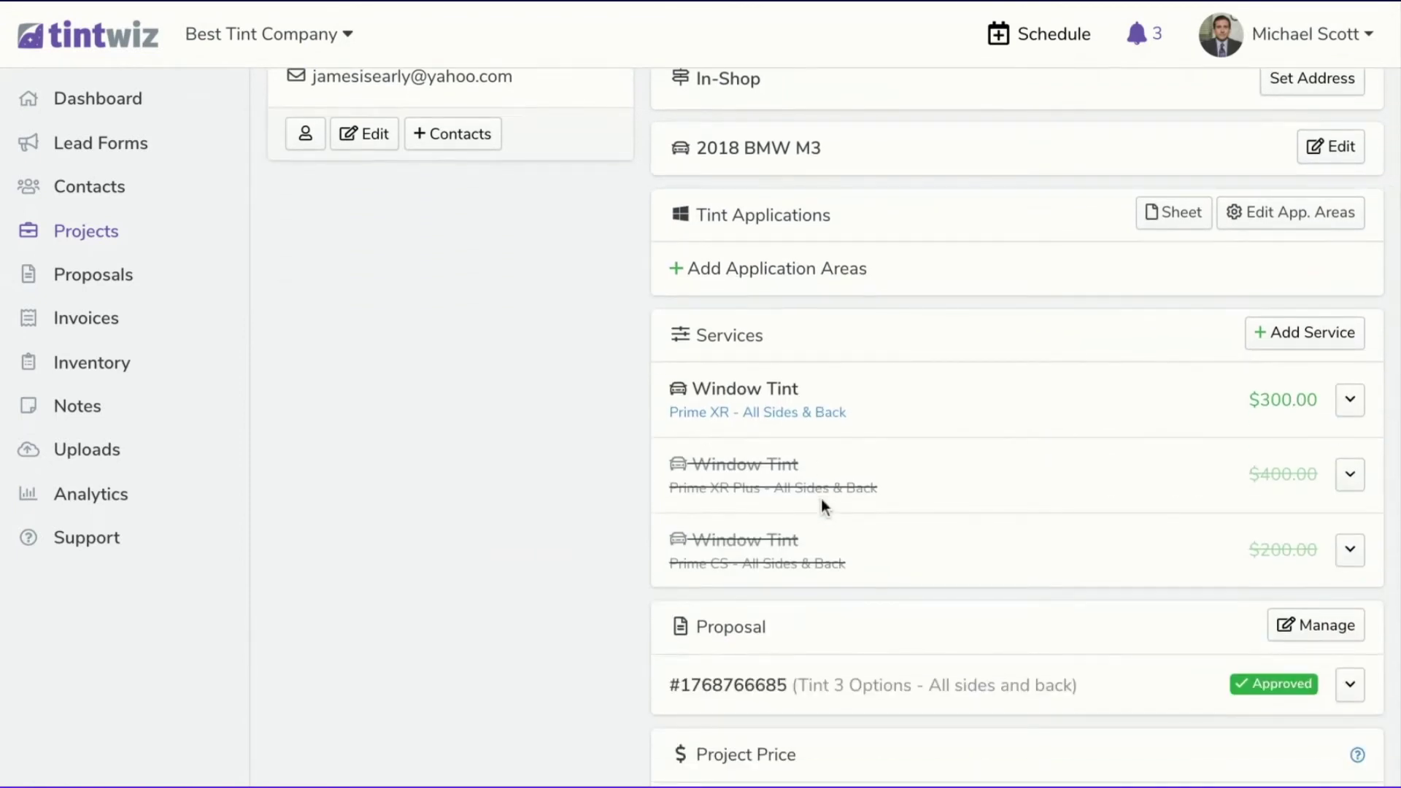
scroll(824, 427, up, 1)
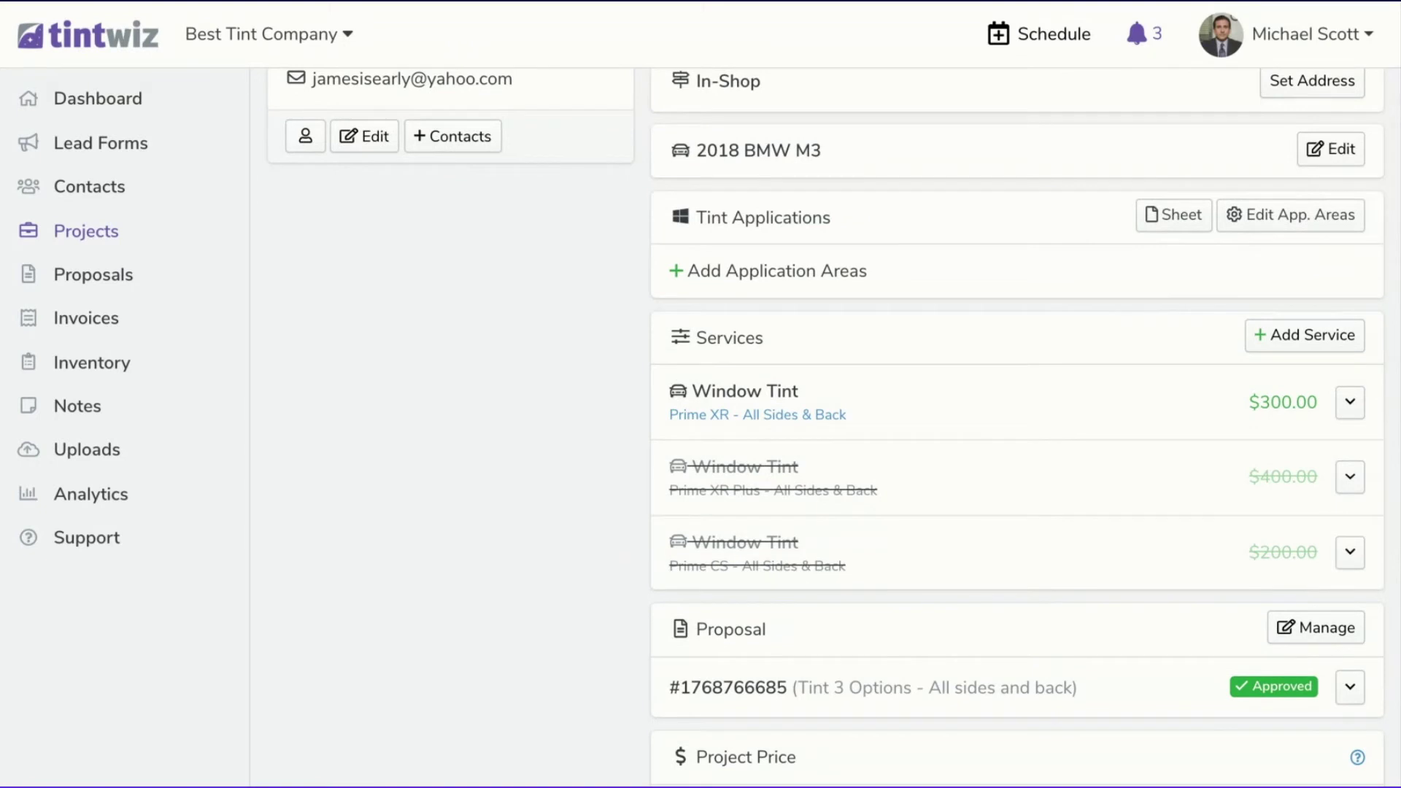
scroll(824, 426, down, 1)
scroll(824, 427, down, 1)
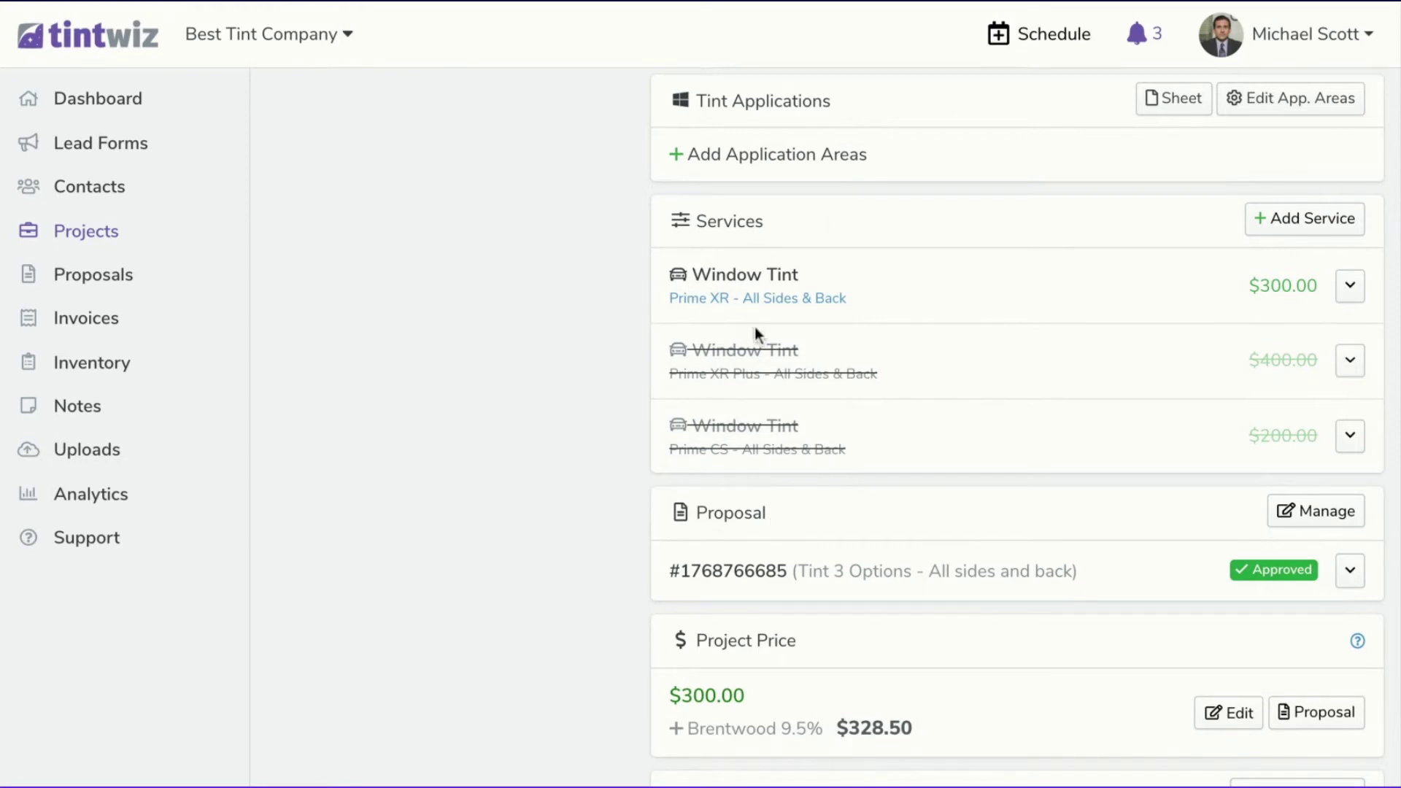
scroll(749, 340, down, 2)
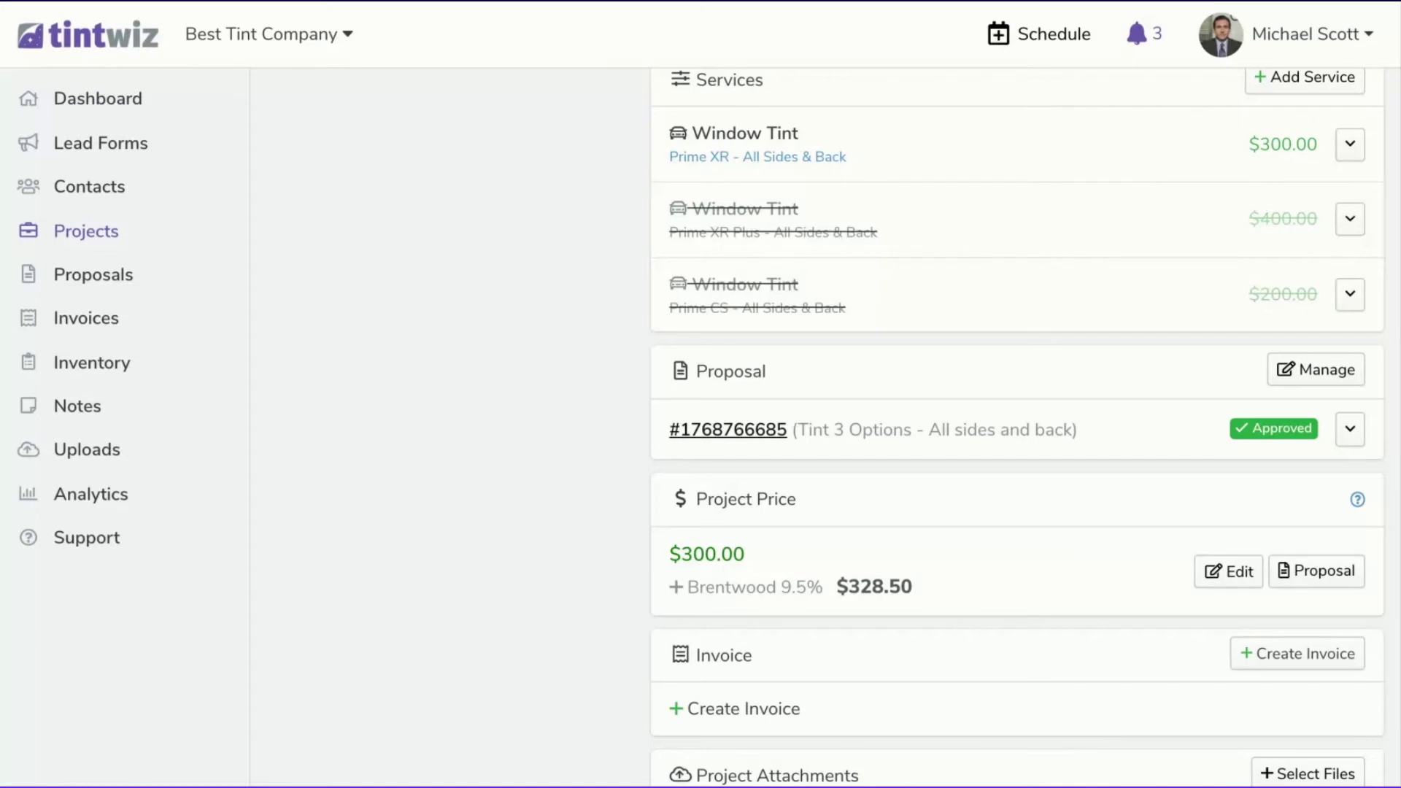
scroll(1017, 423, up, 4)
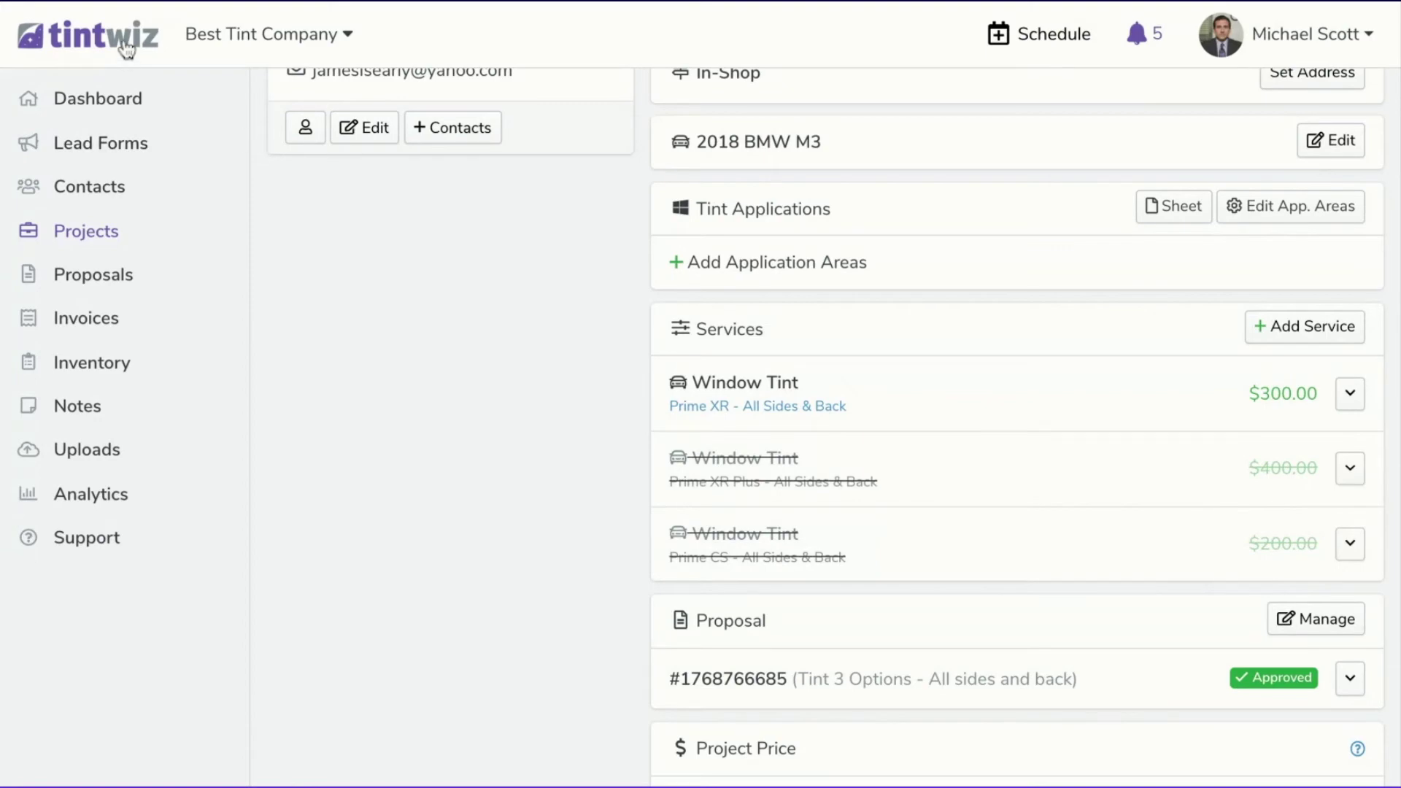
From New Leads, create an Automotive project for the lead's 2019 Audi A4.
click(126, 49)
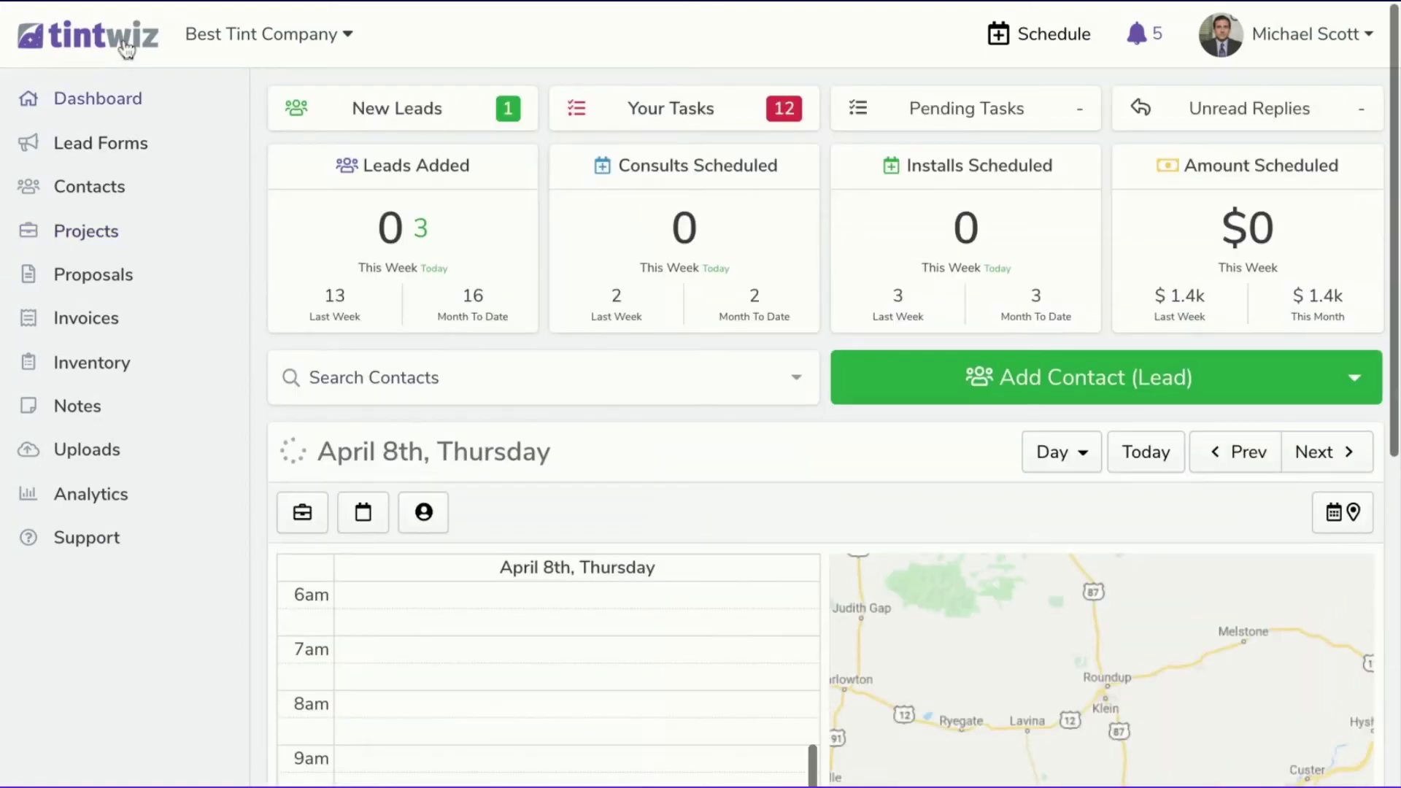
click(407, 116)
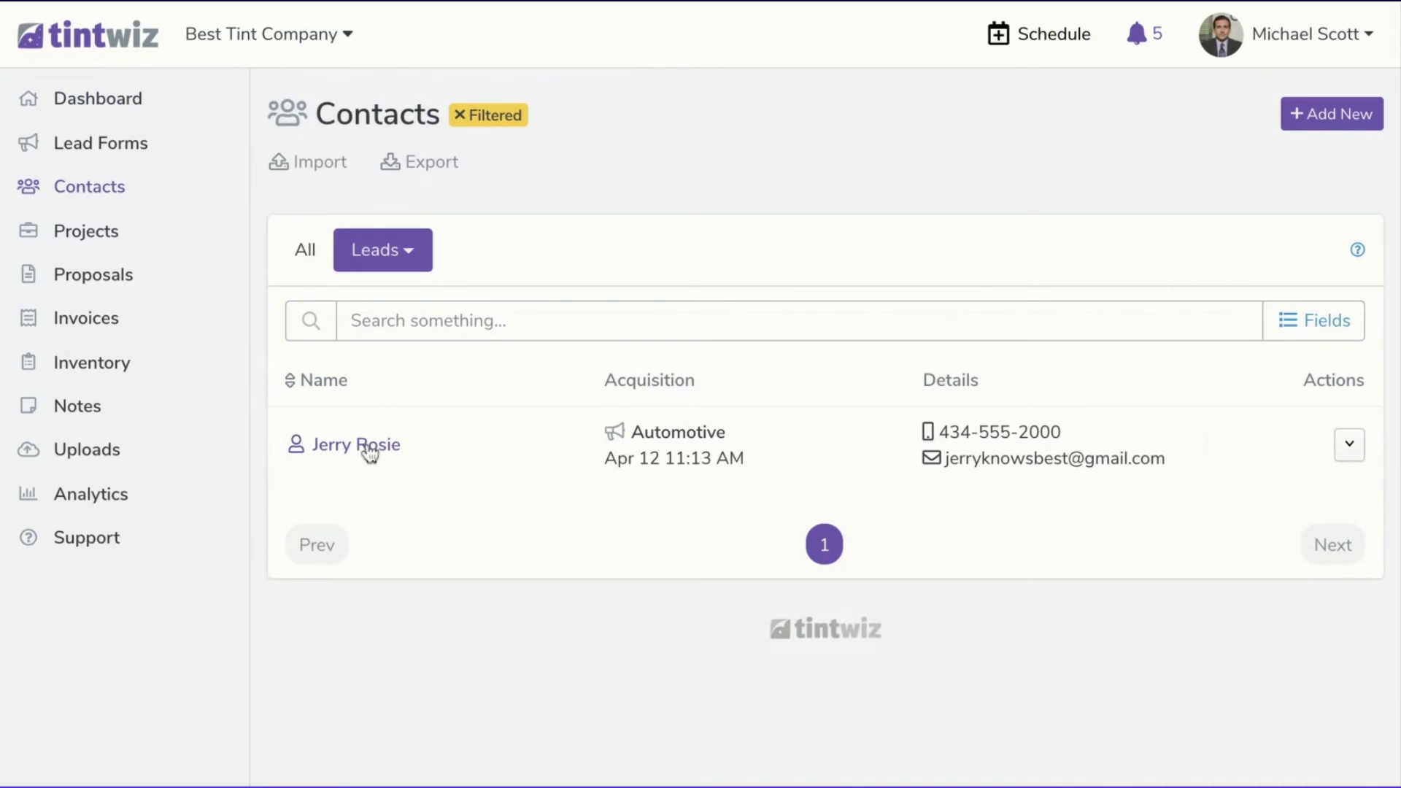
click(367, 449)
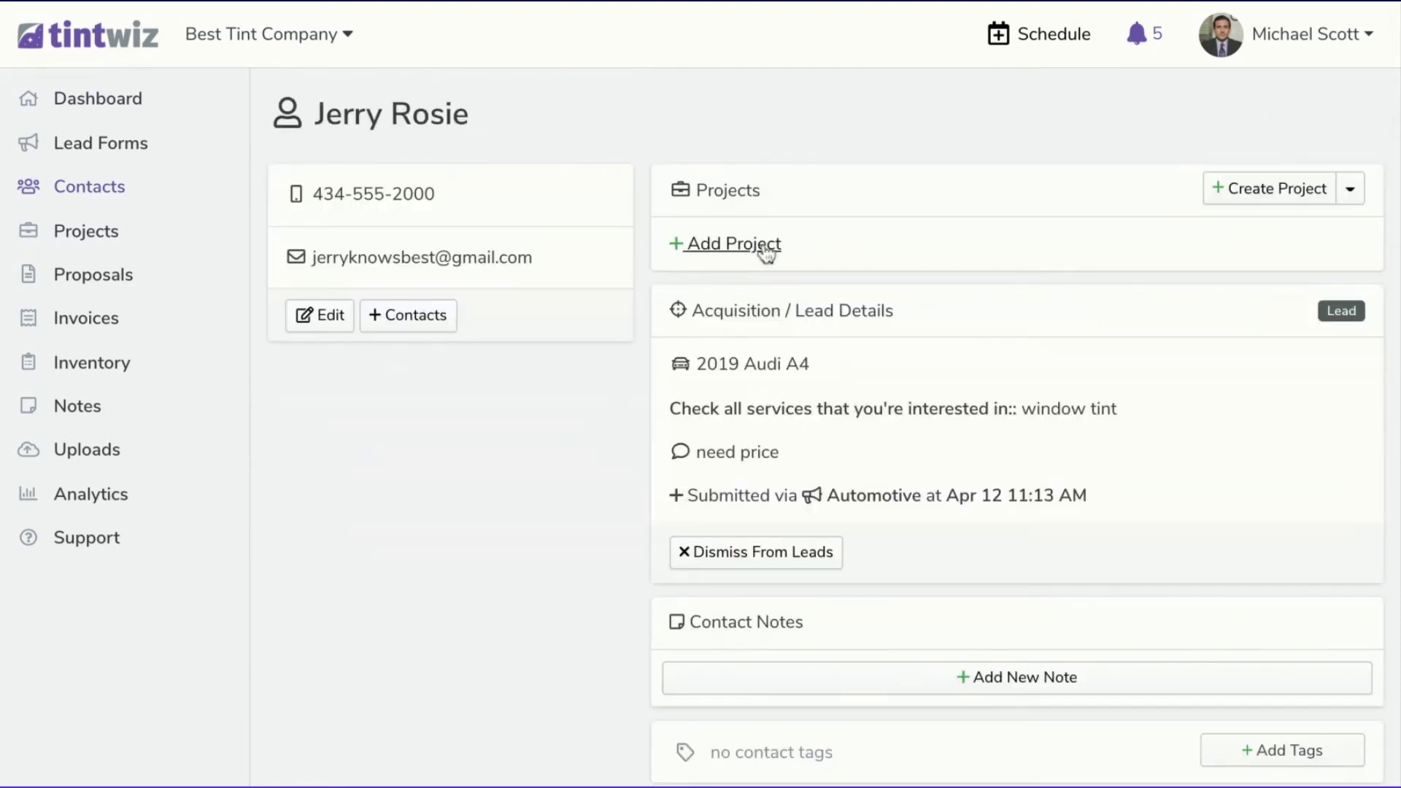
click(762, 244)
click(960, 389)
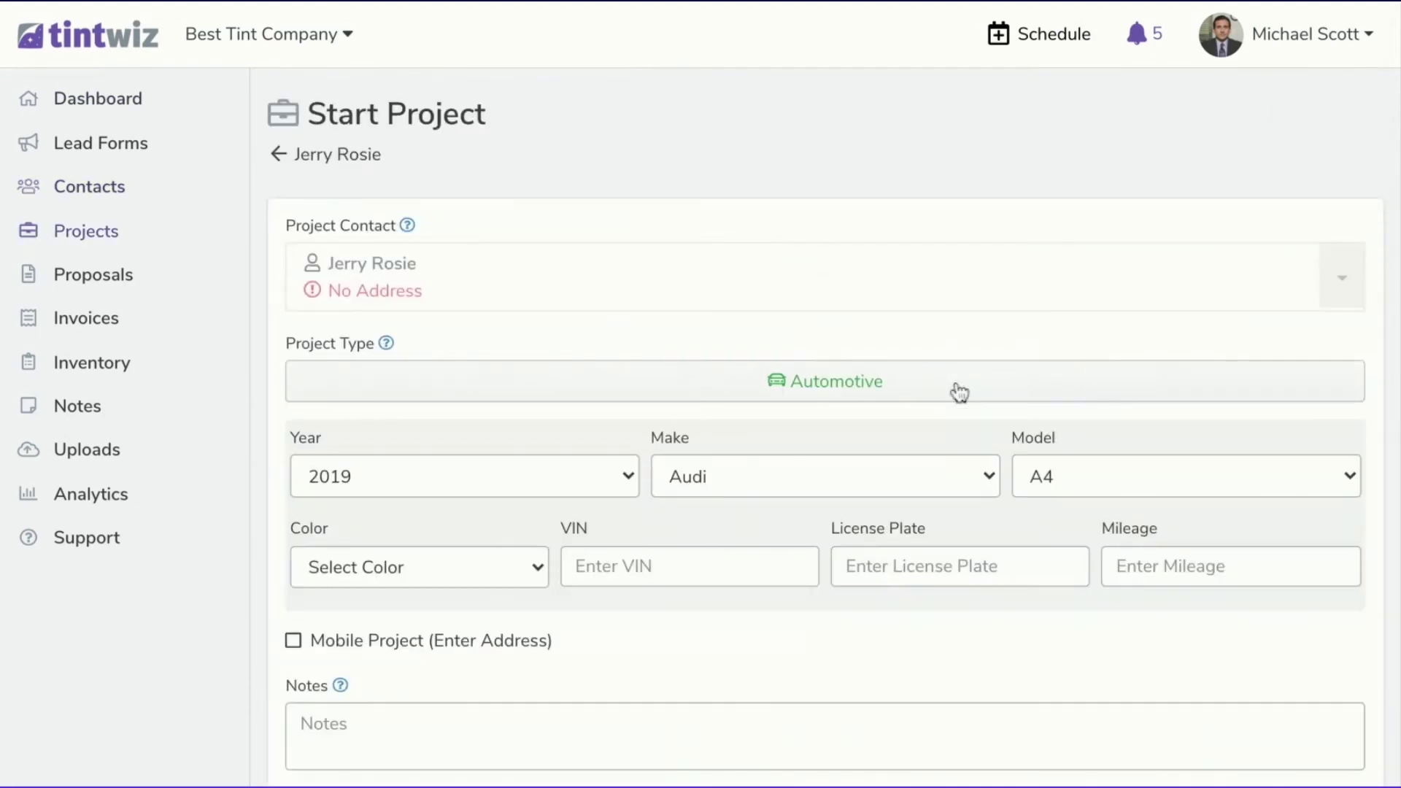
scroll(426, 457, down, 4)
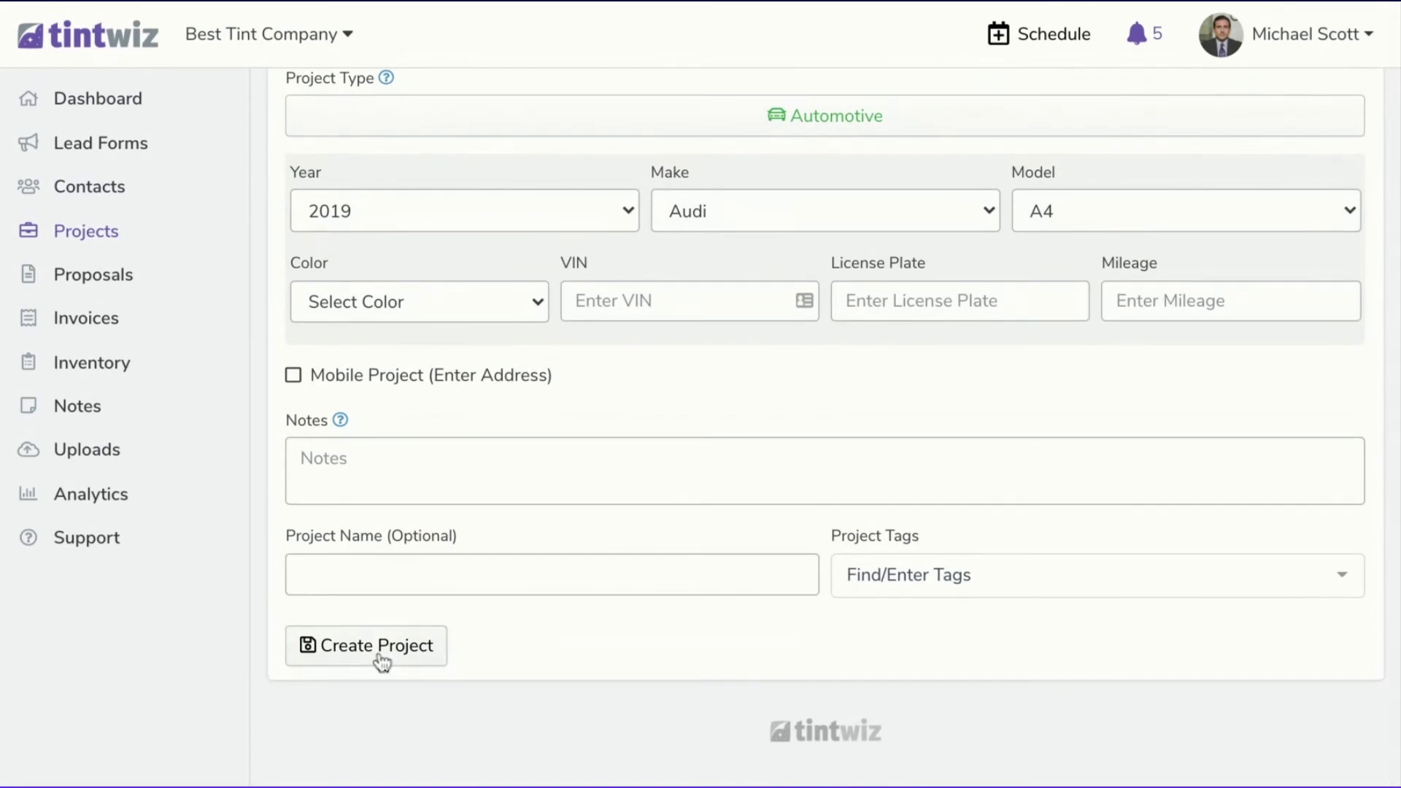
click(380, 657)
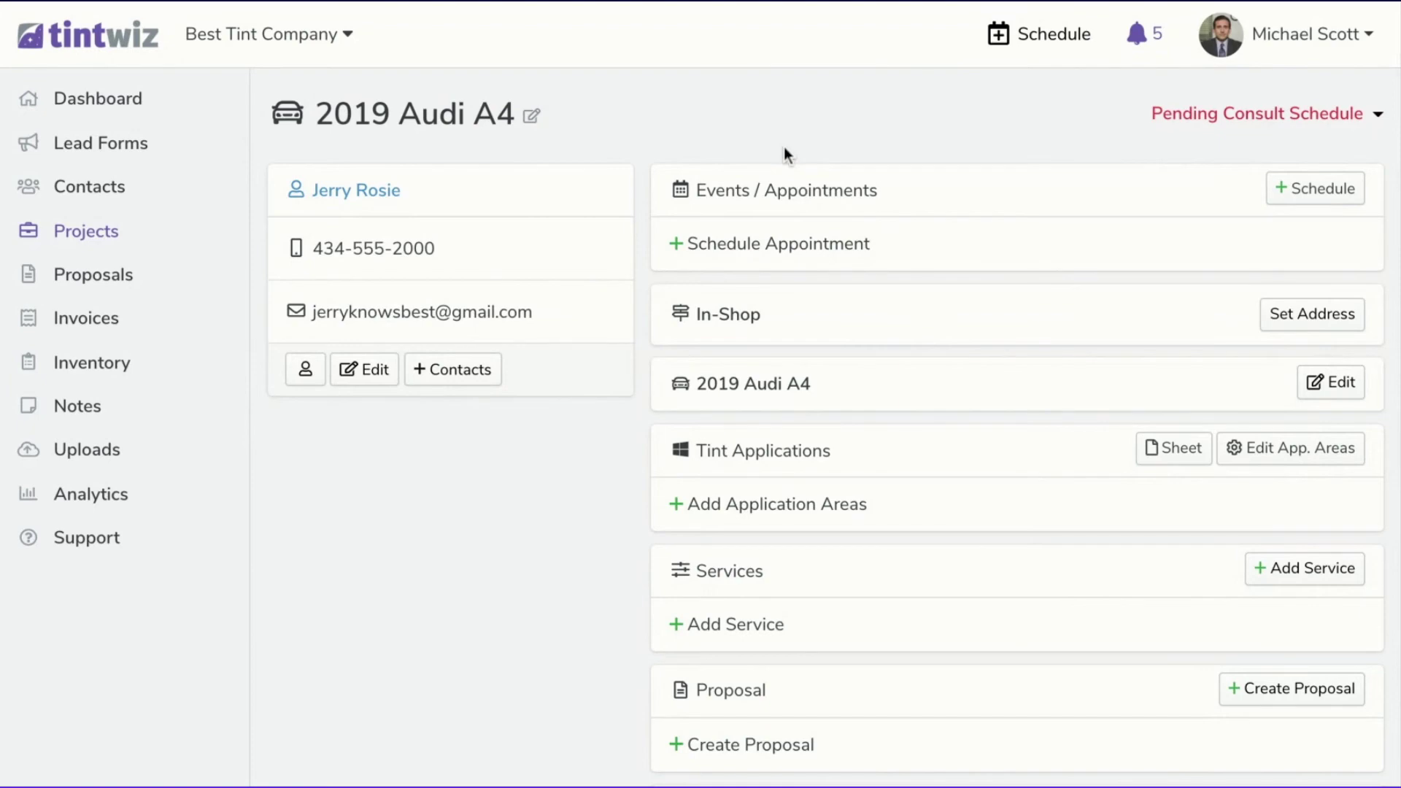
Add the $300 Window Tint Prime XR - All Sides & Back service to the Audi A4 project.
scroll(834, 427, down, 4)
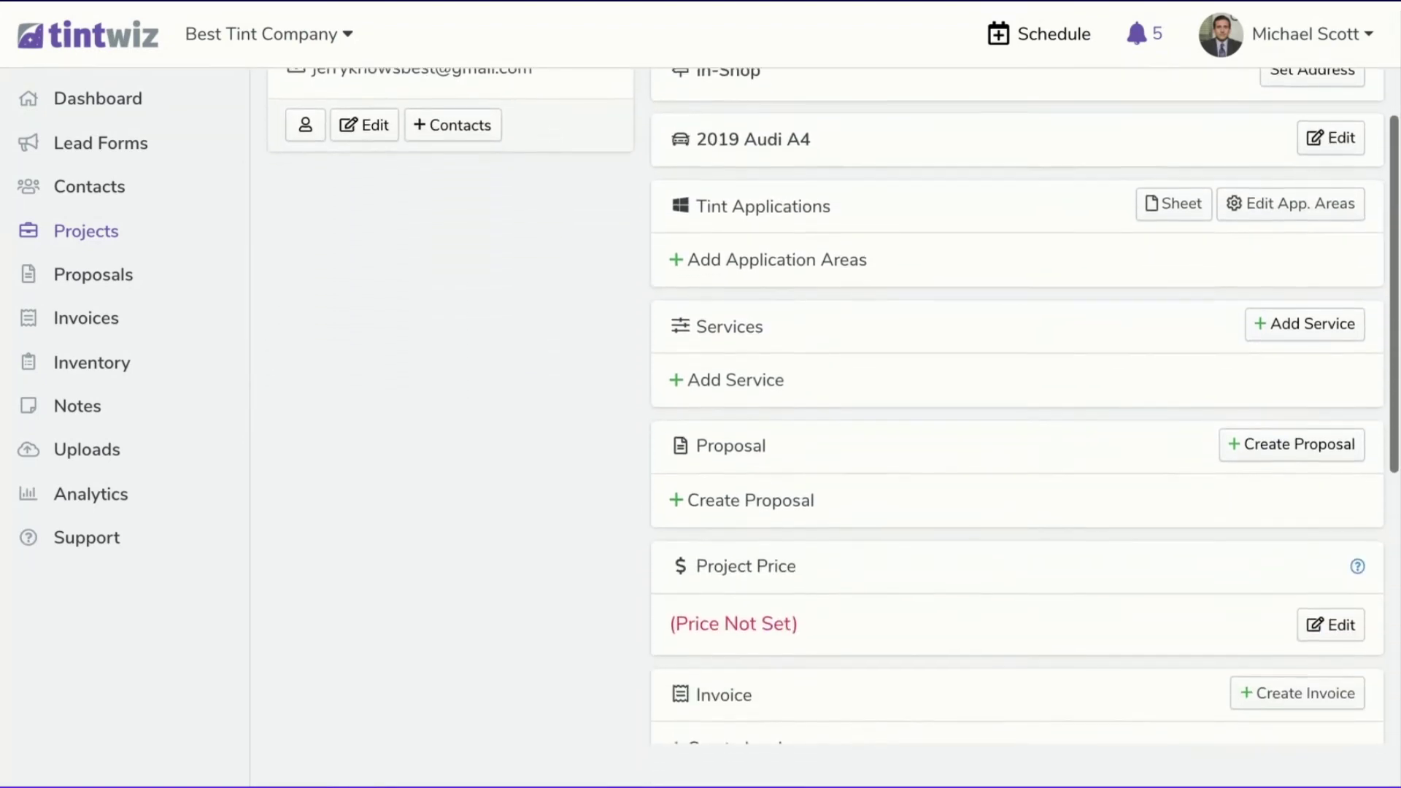
click(722, 381)
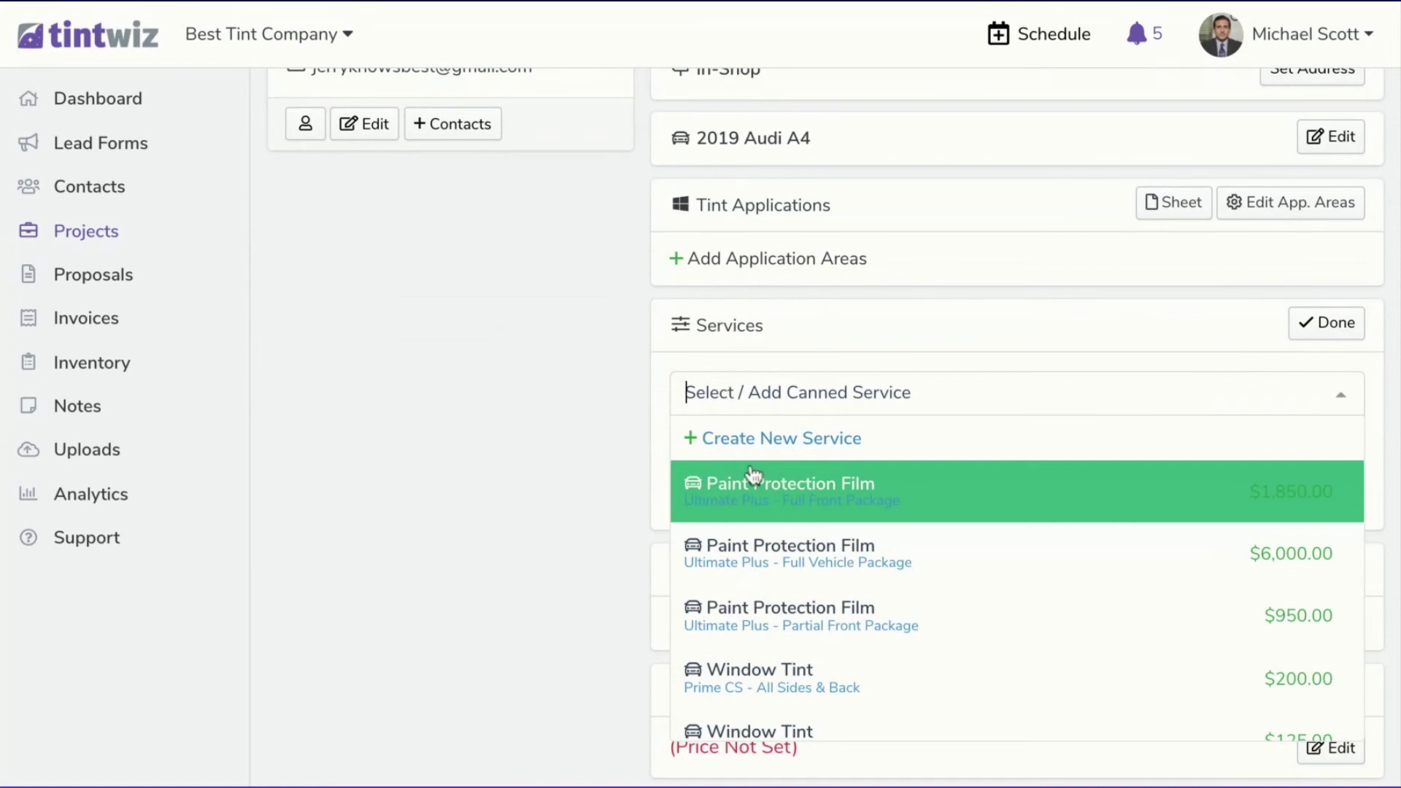
scroll(775, 540, down, 5)
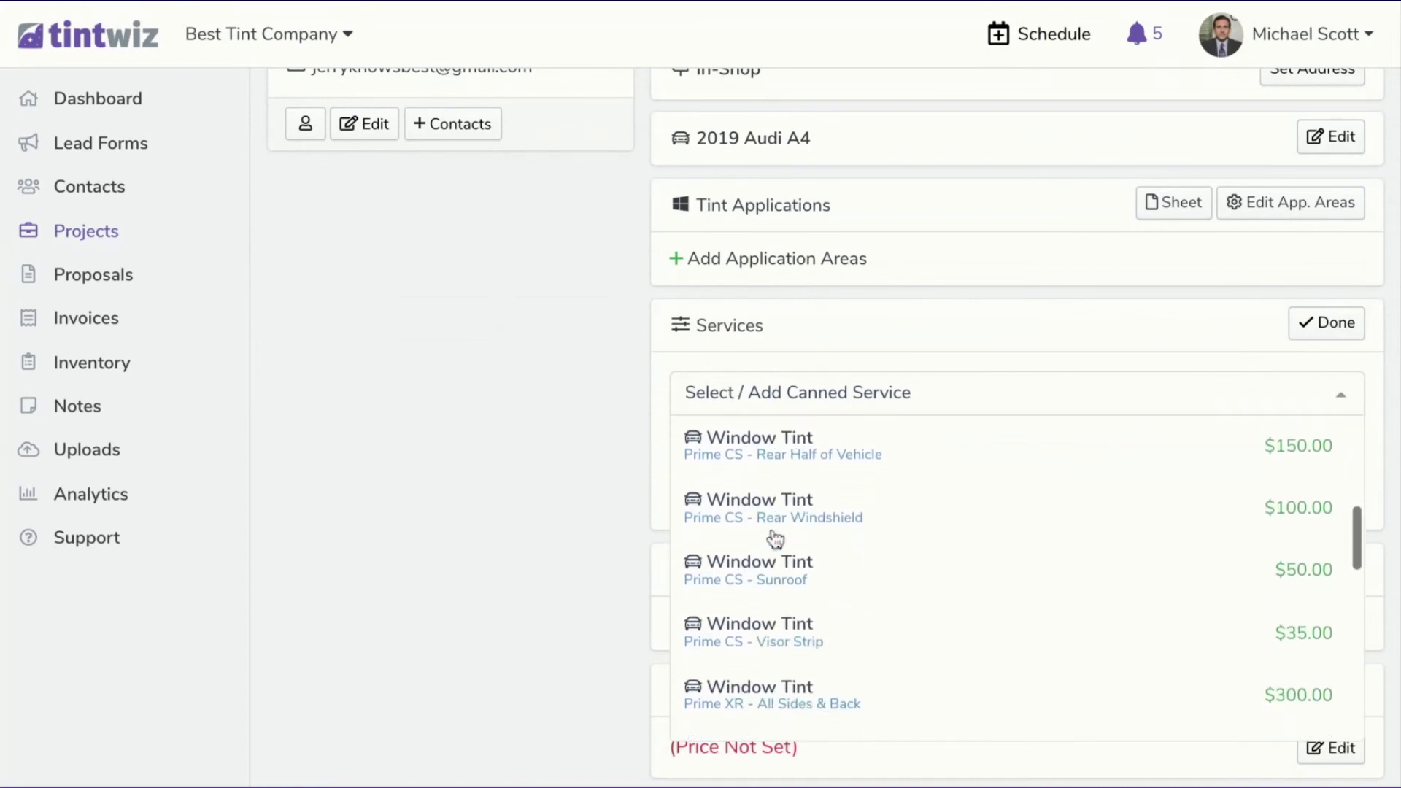
scroll(1018, 577, down, 3)
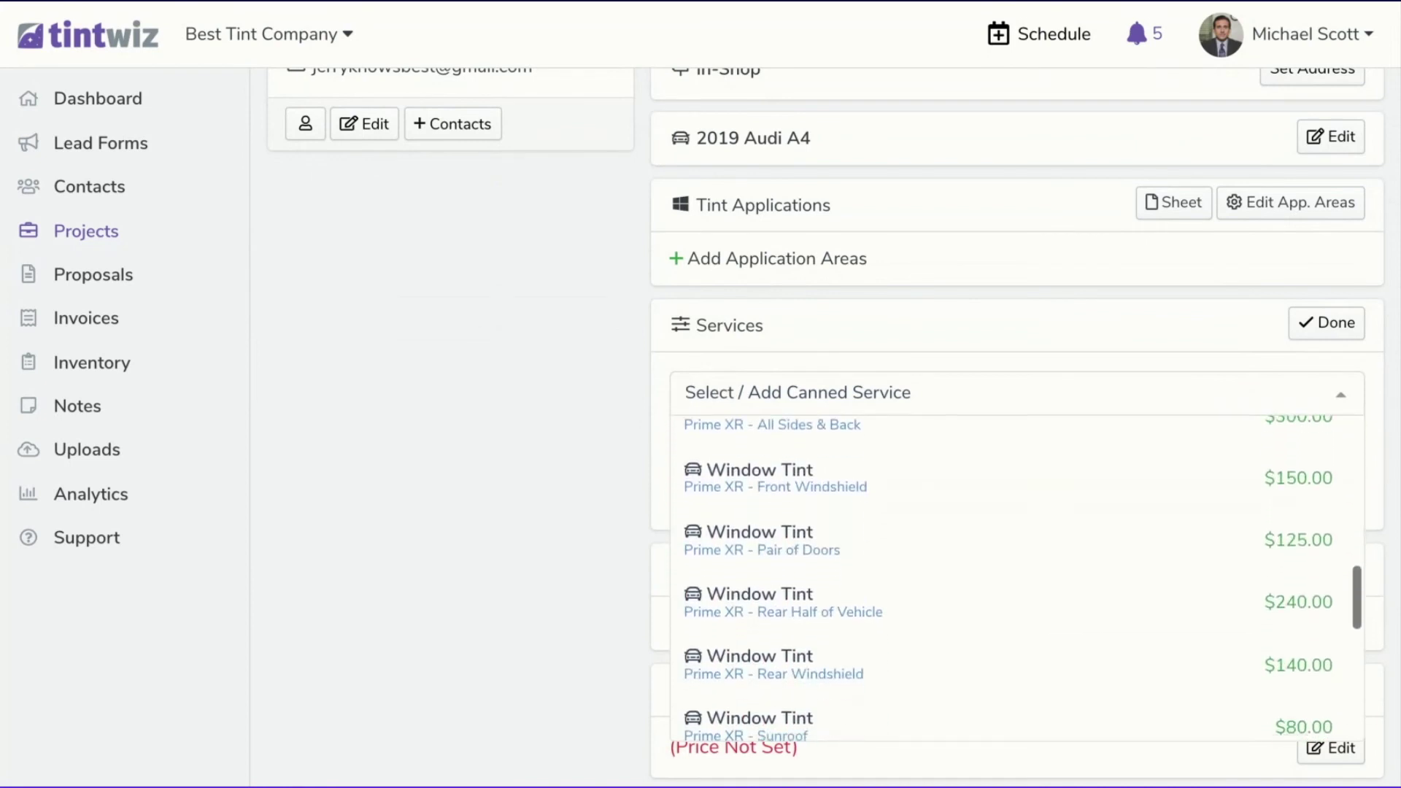
scroll(1017, 577, up, 1)
click(757, 525)
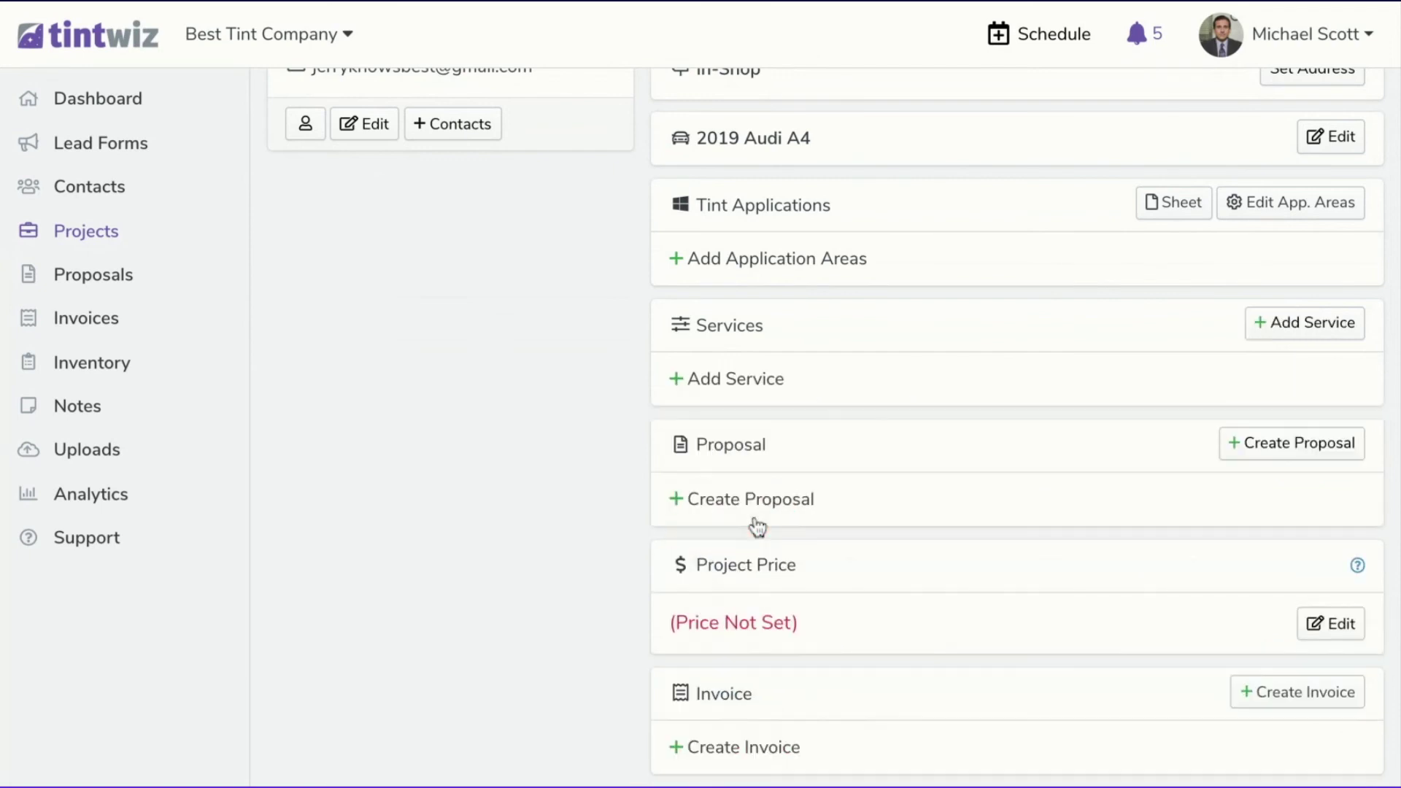
Create an invoice for the Audi A4 project, totalling $328.50.
scroll(625, 473, down, 3)
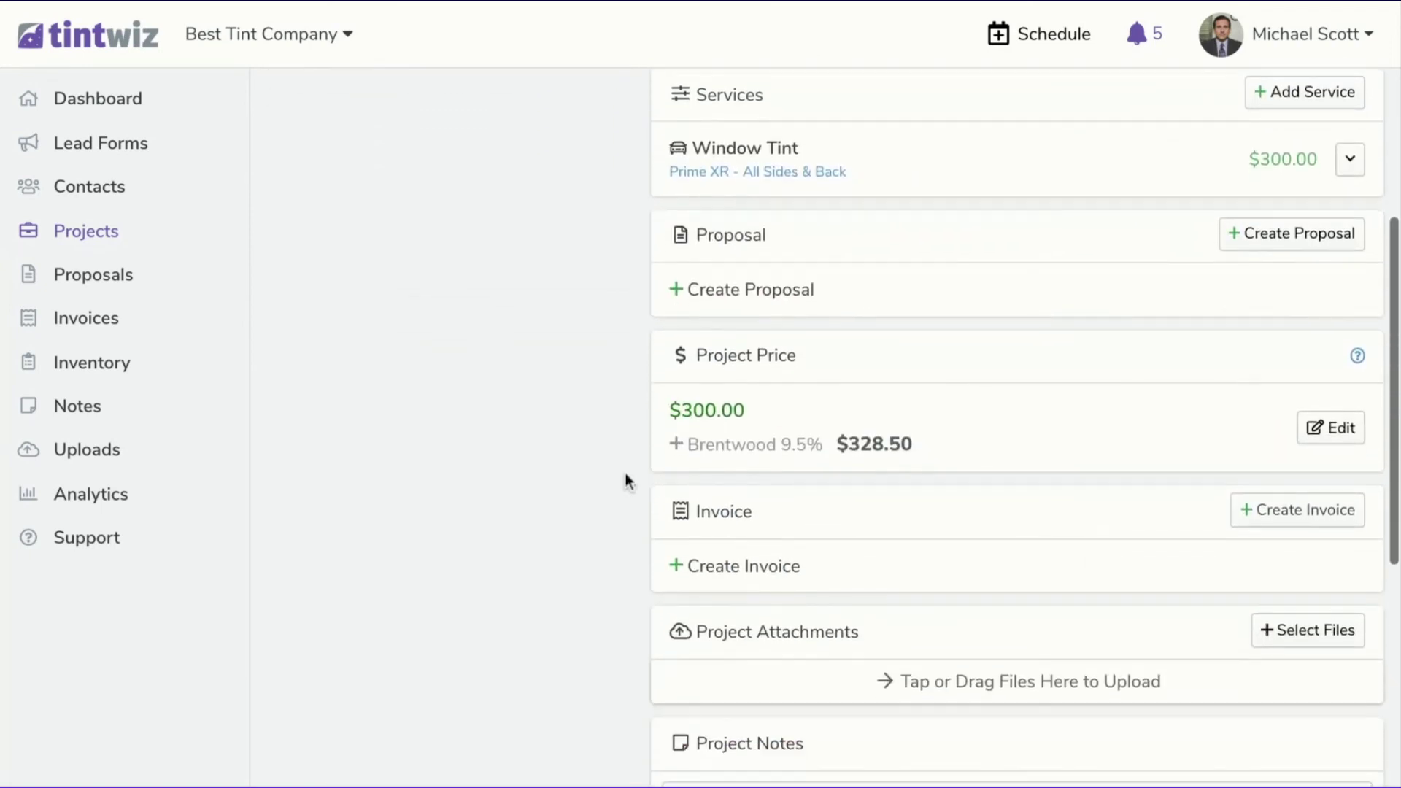
click(768, 568)
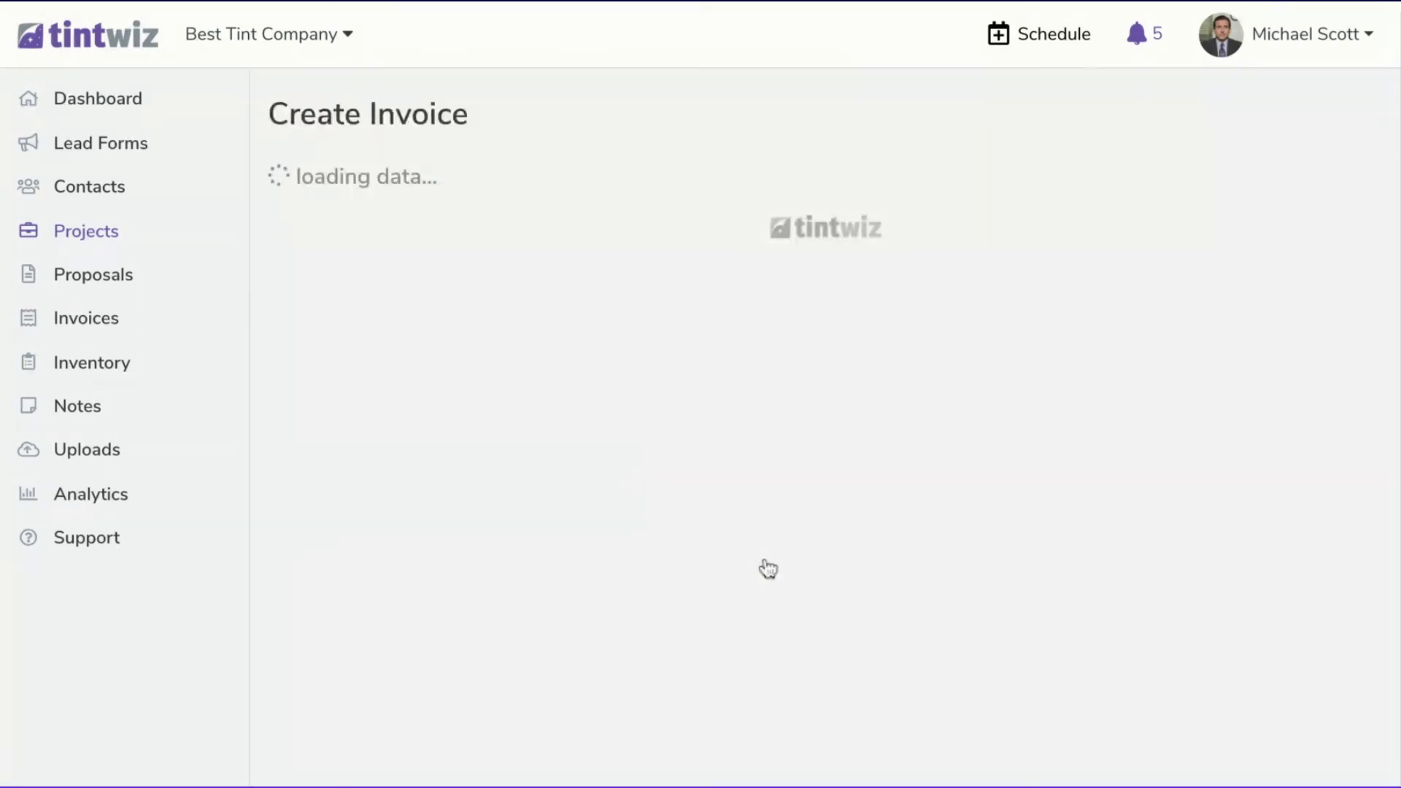
scroll(602, 458, down, 2)
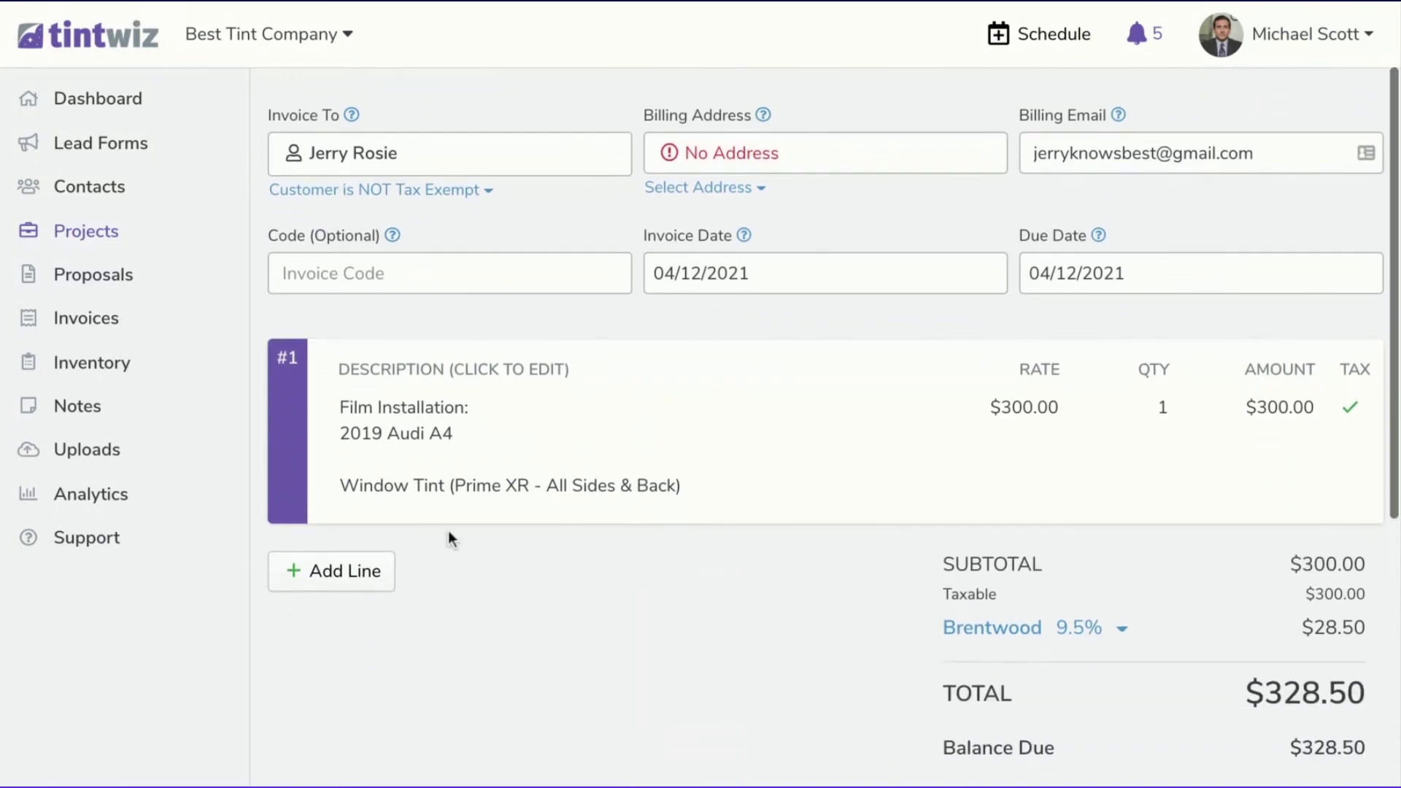
Back on the Audi A4 project, add the $950 Paint Protection Film Partial Front Package.
click(591, 397)
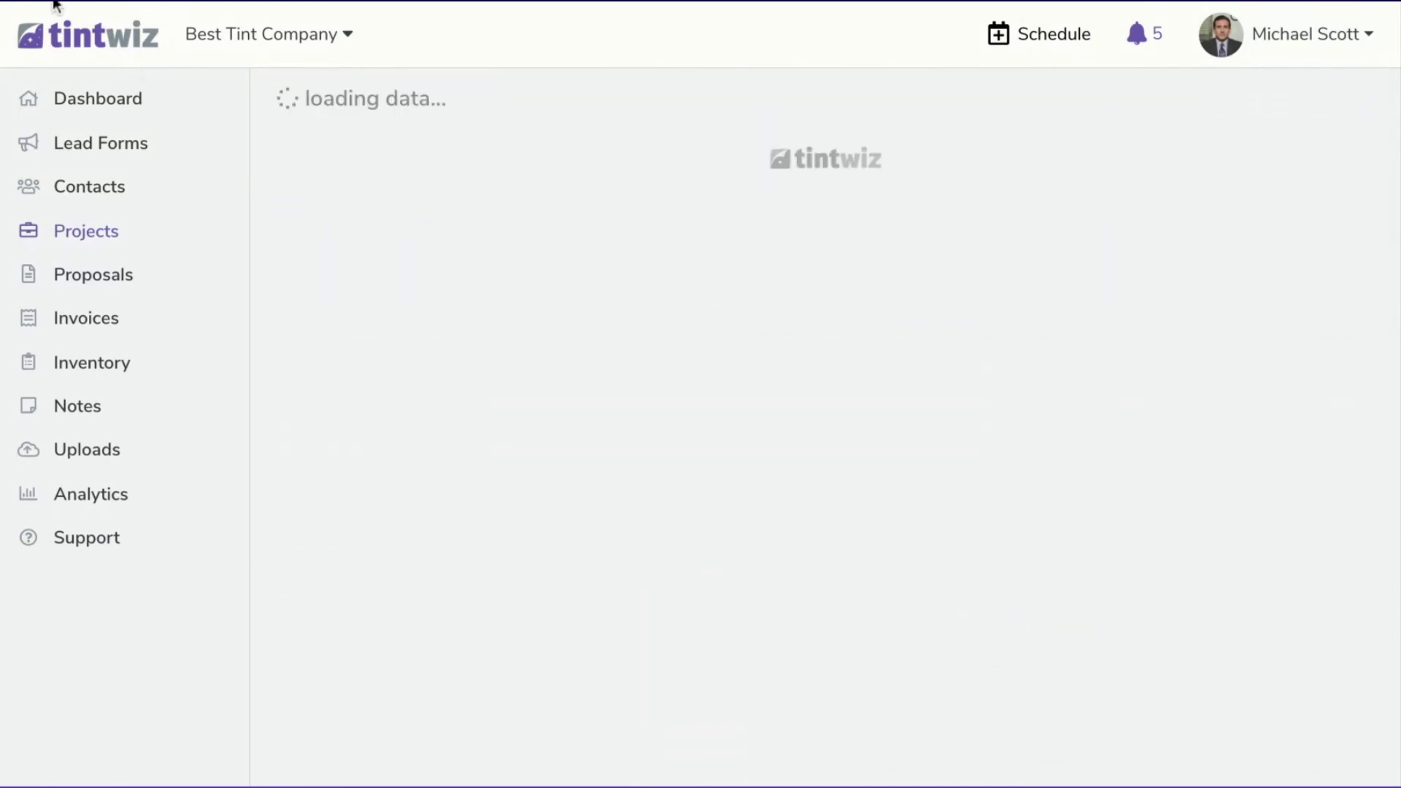
scroll(750, 300, down, 3)
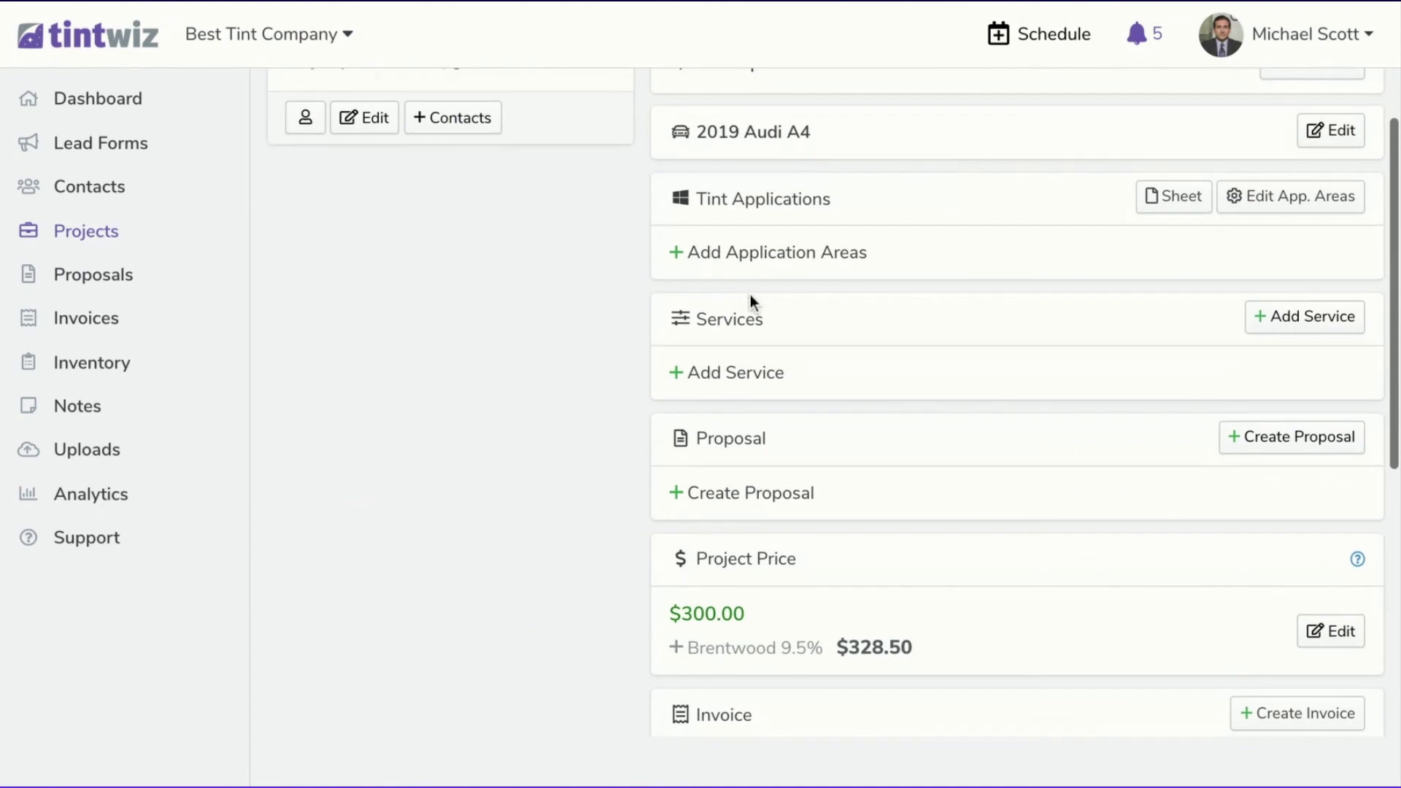
click(1286, 327)
click(1048, 387)
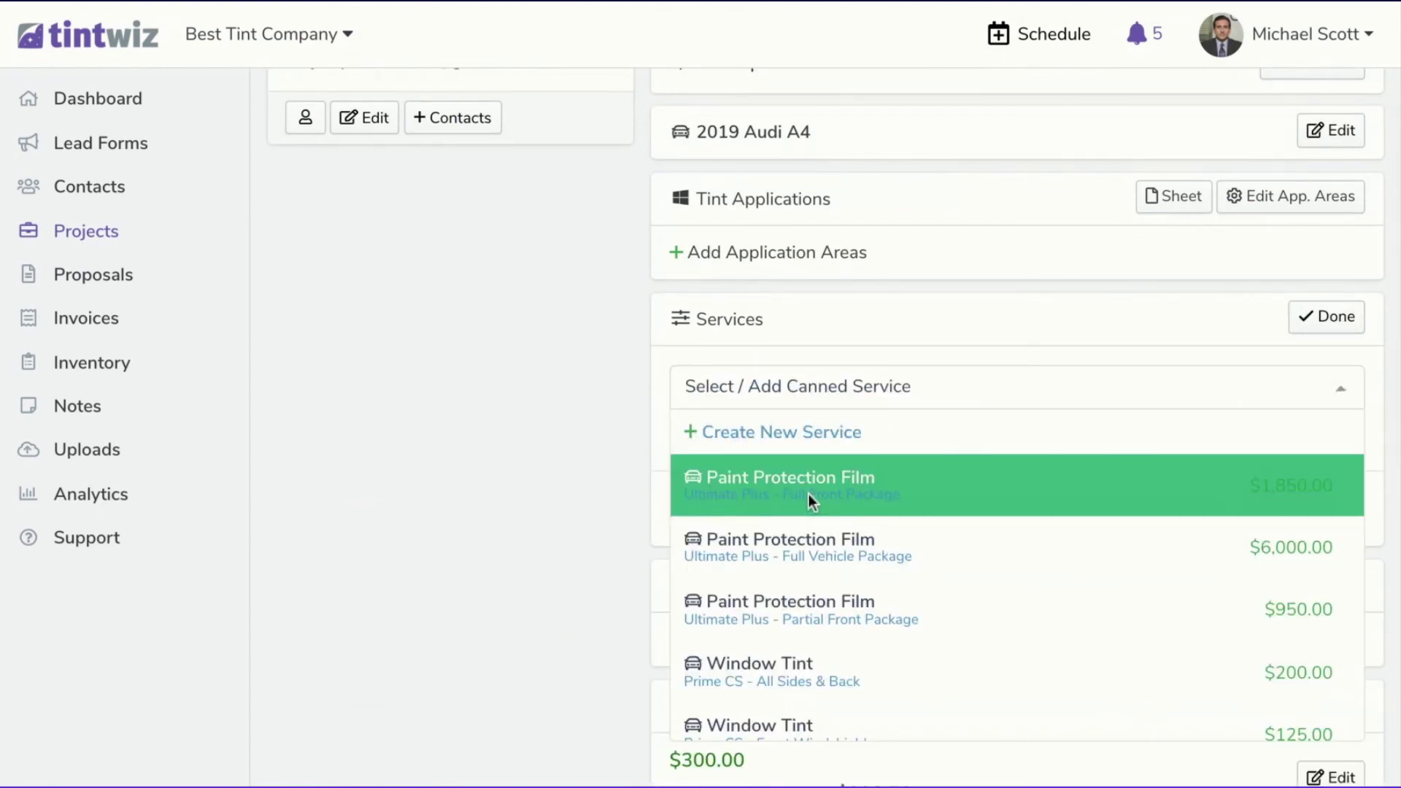
scroll(808, 494, down, 1)
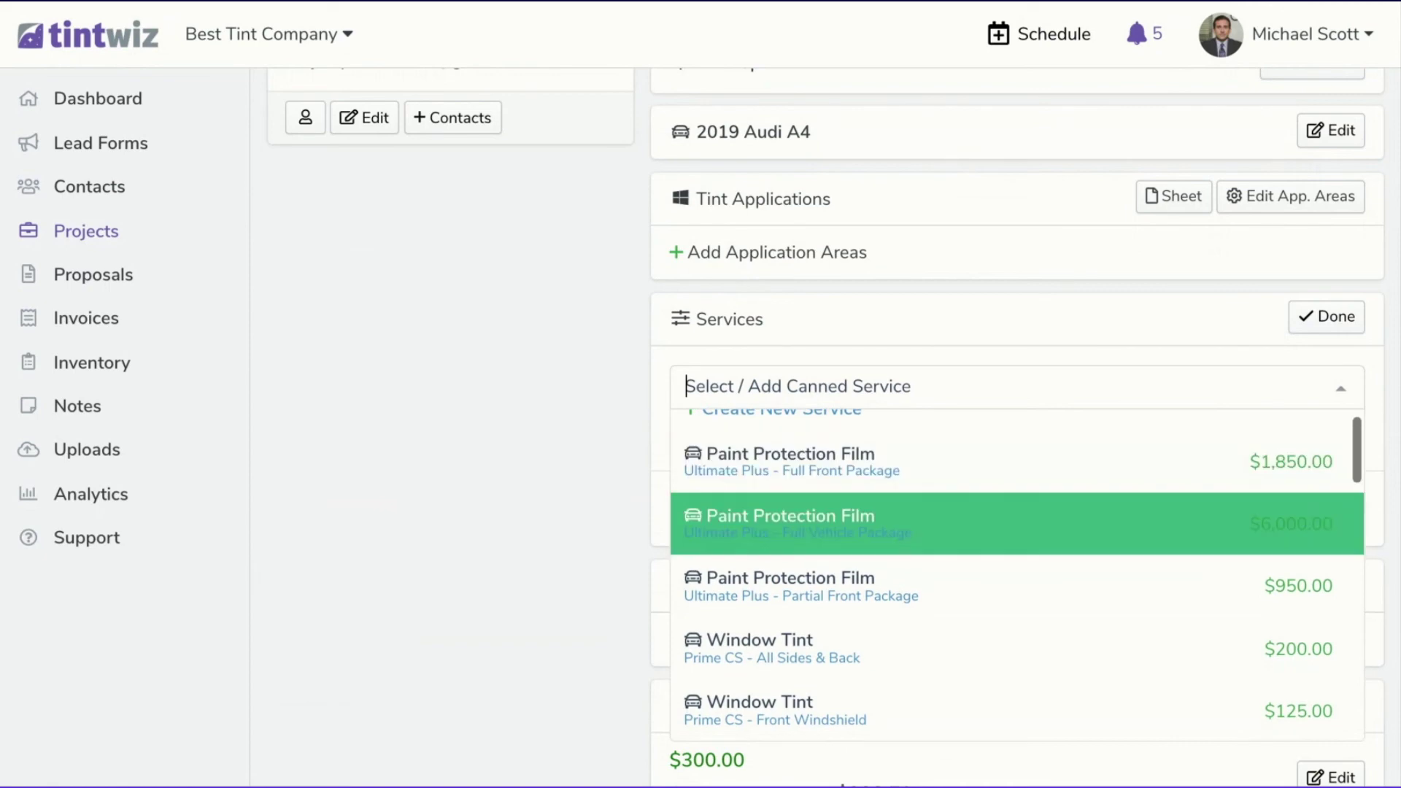
click(791, 582)
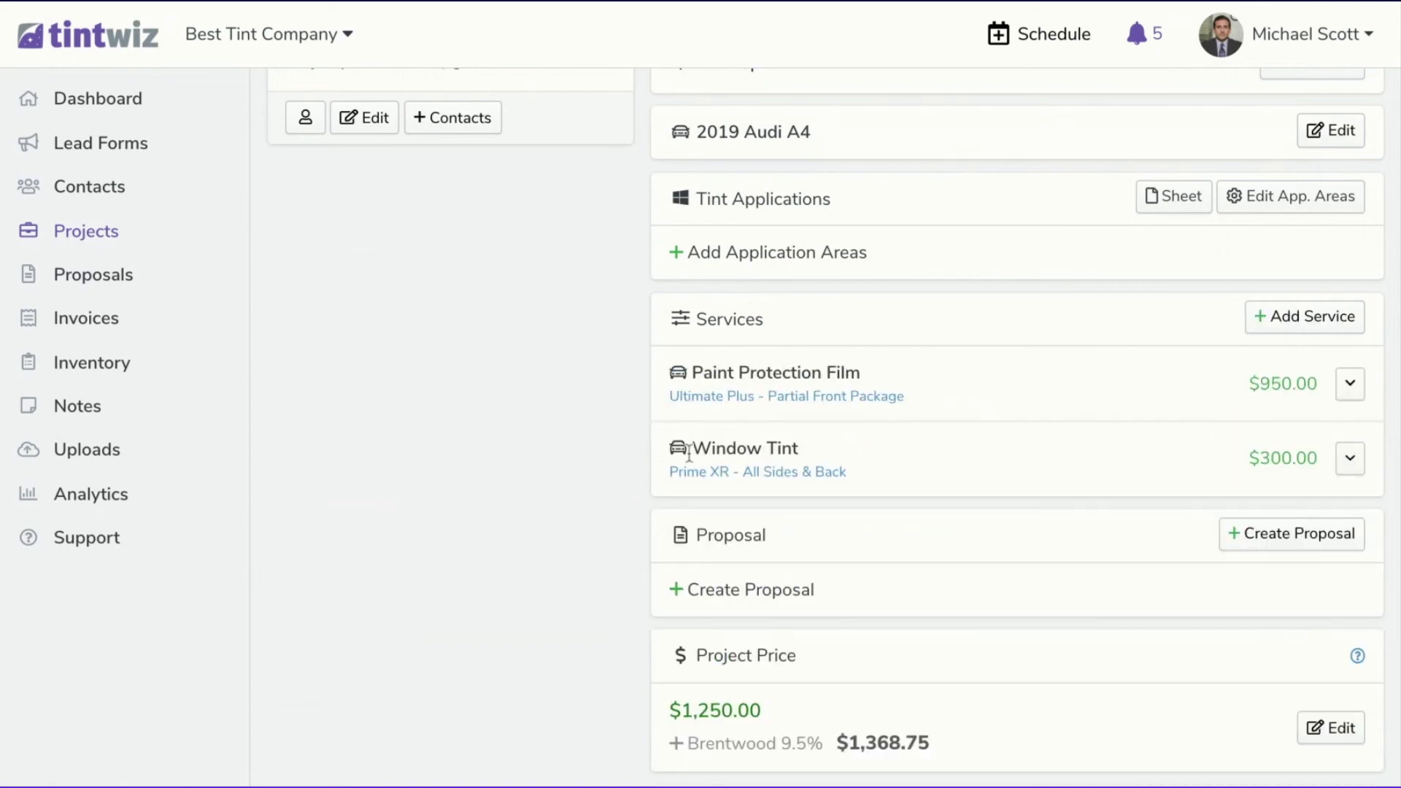
Create a new invoice from the project's services, totalling $1,368.75.
scroll(724, 428, down, 4)
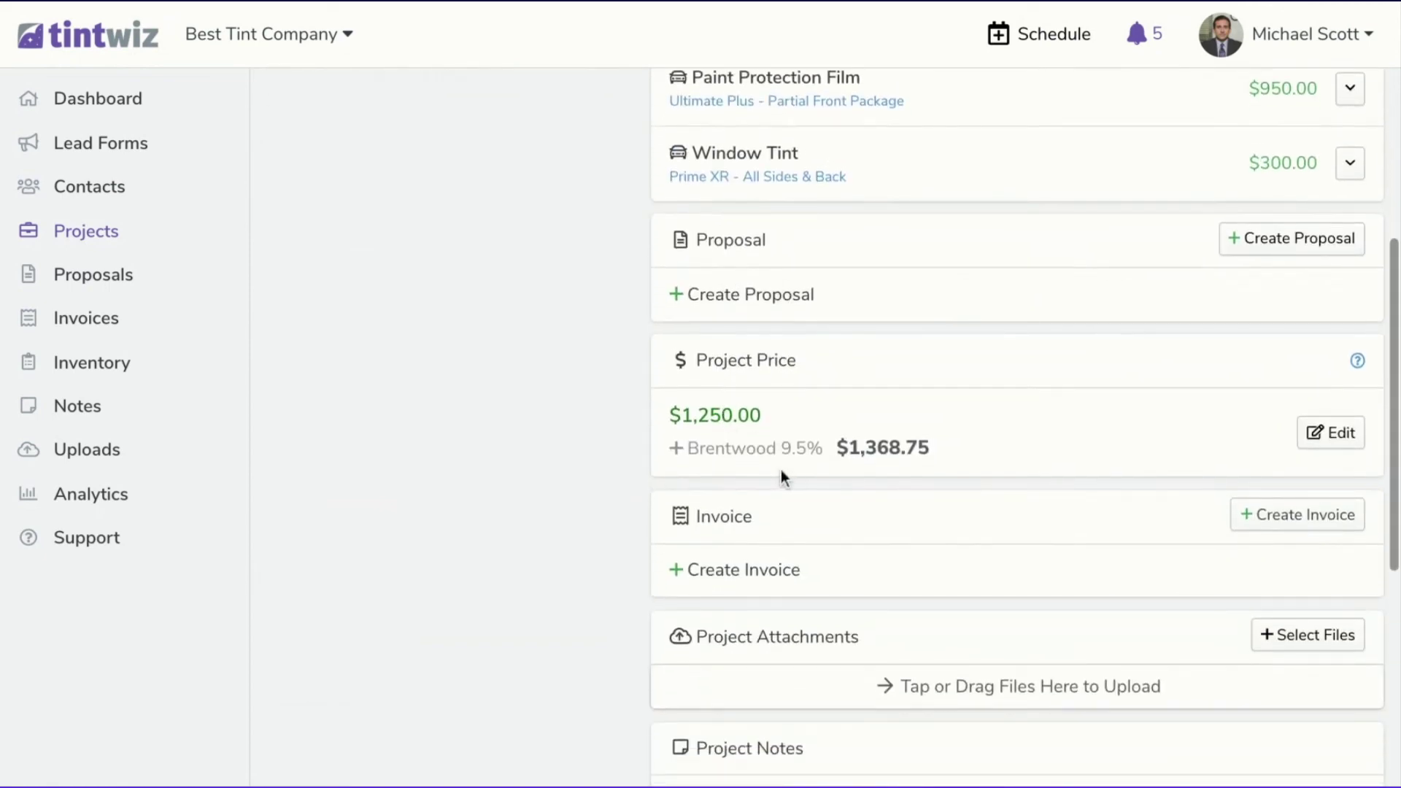
scroll(782, 470, down, 1)
click(782, 467)
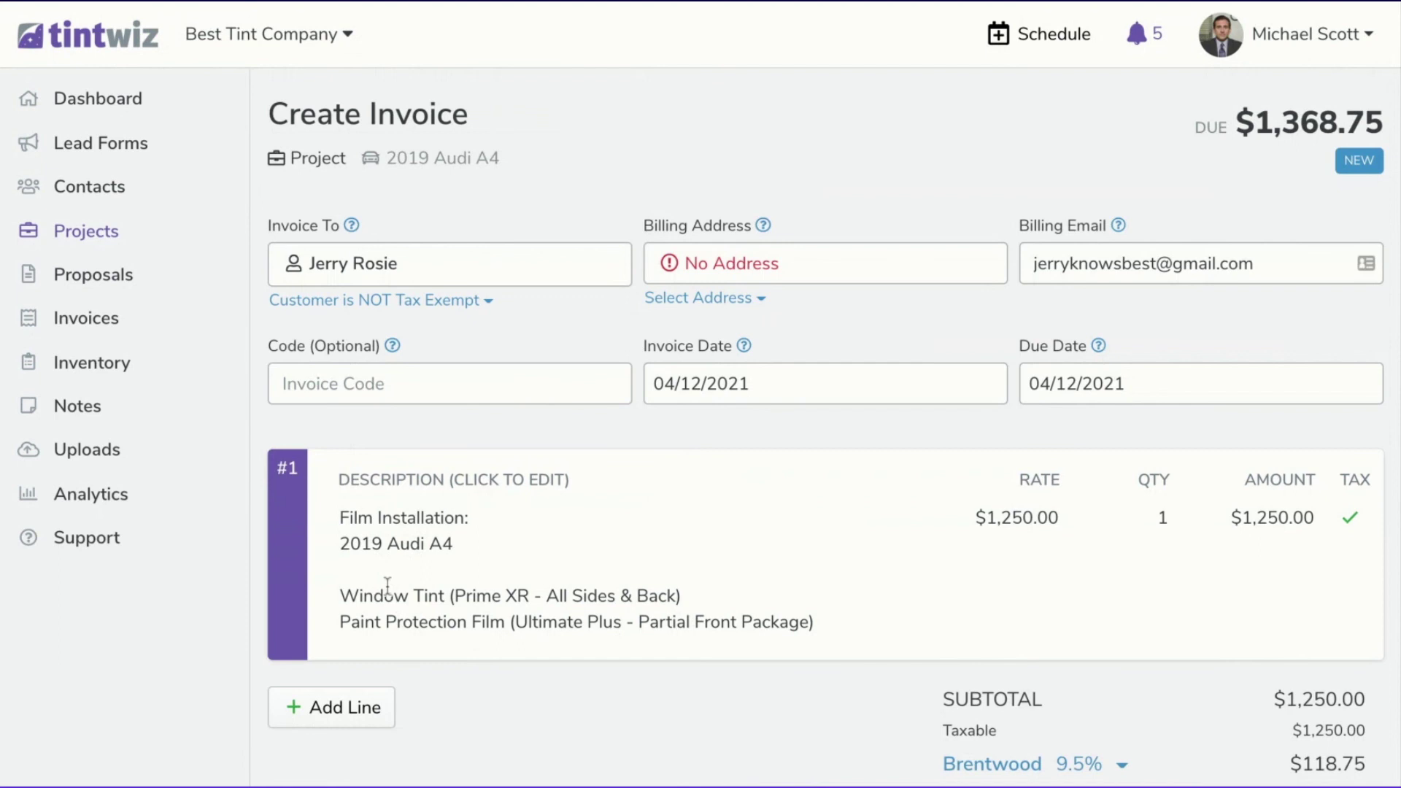
scroll(607, 523, down, 1)
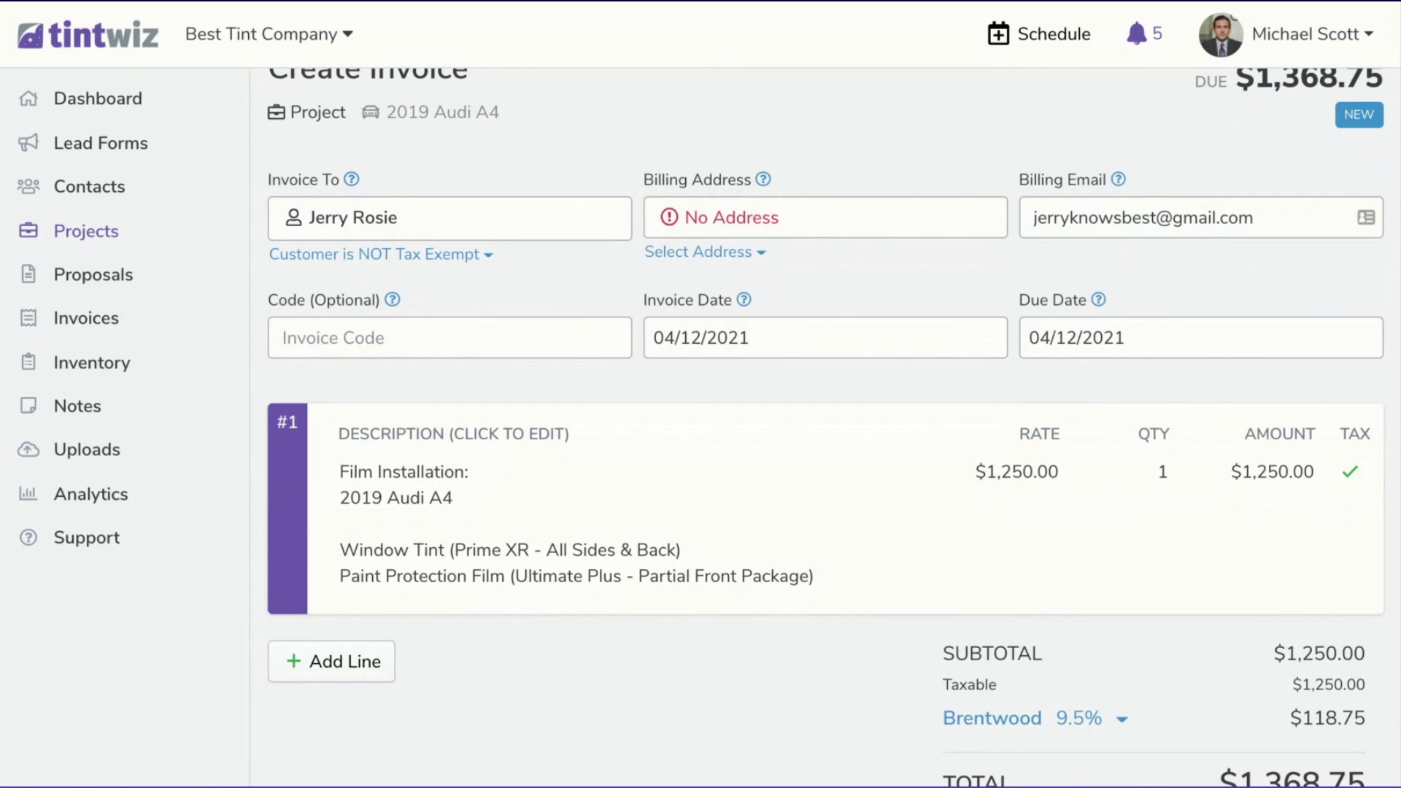
scroll(824, 438, up, 1)
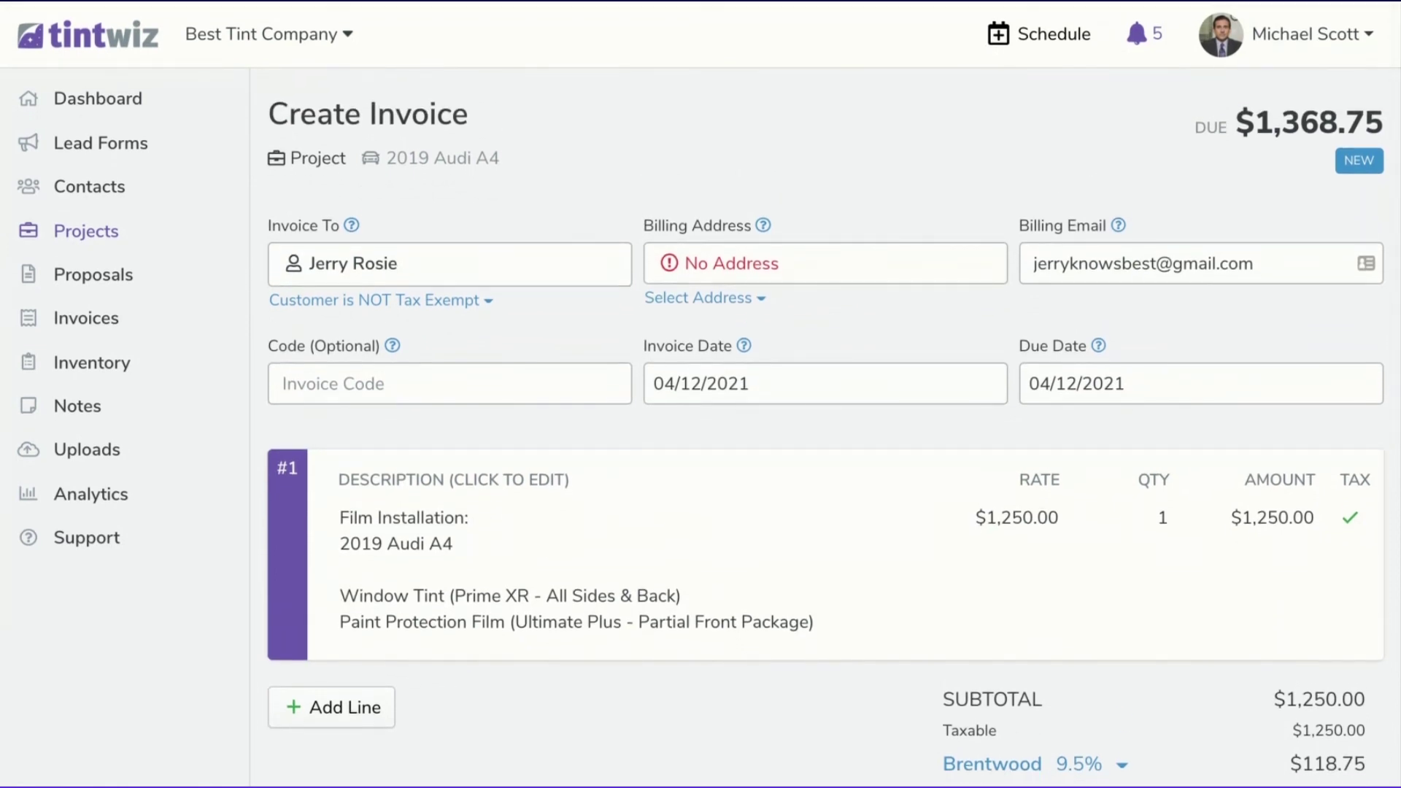